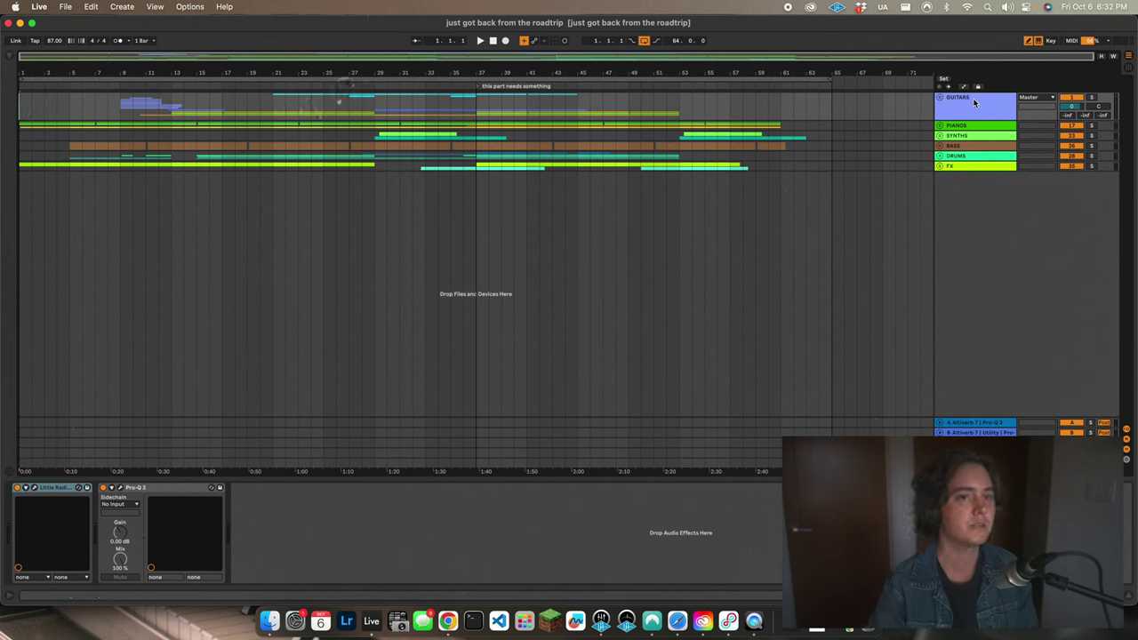
- Step through the instrument groups, then open the GUITARS group's Little Radiator plugin window
click(973, 103)
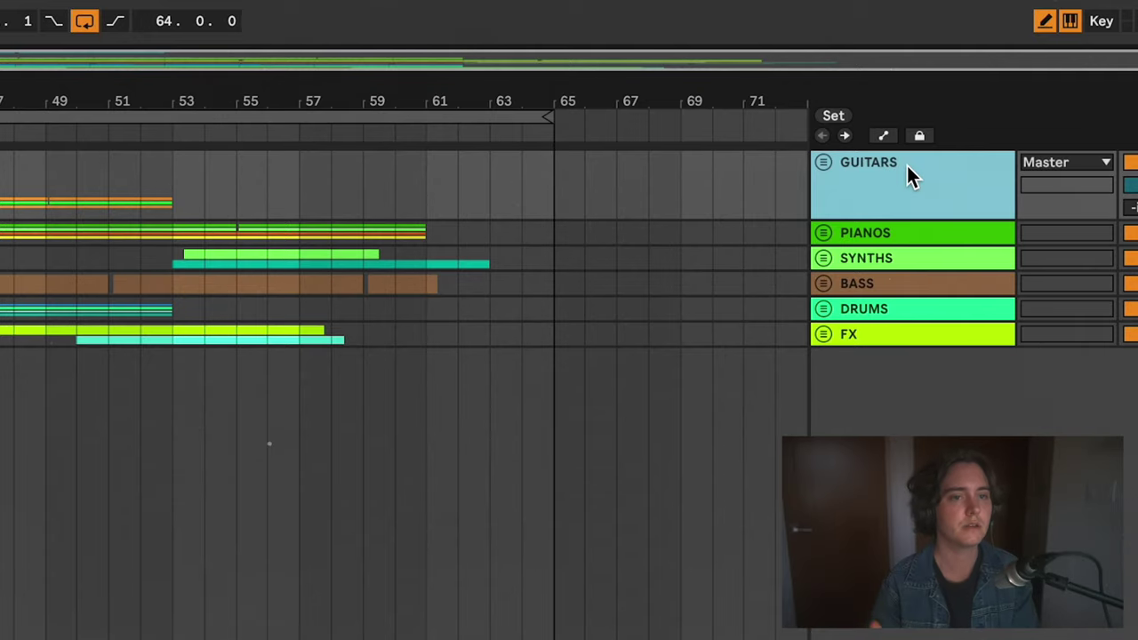
key(Down)
key(Down)
key(Down)
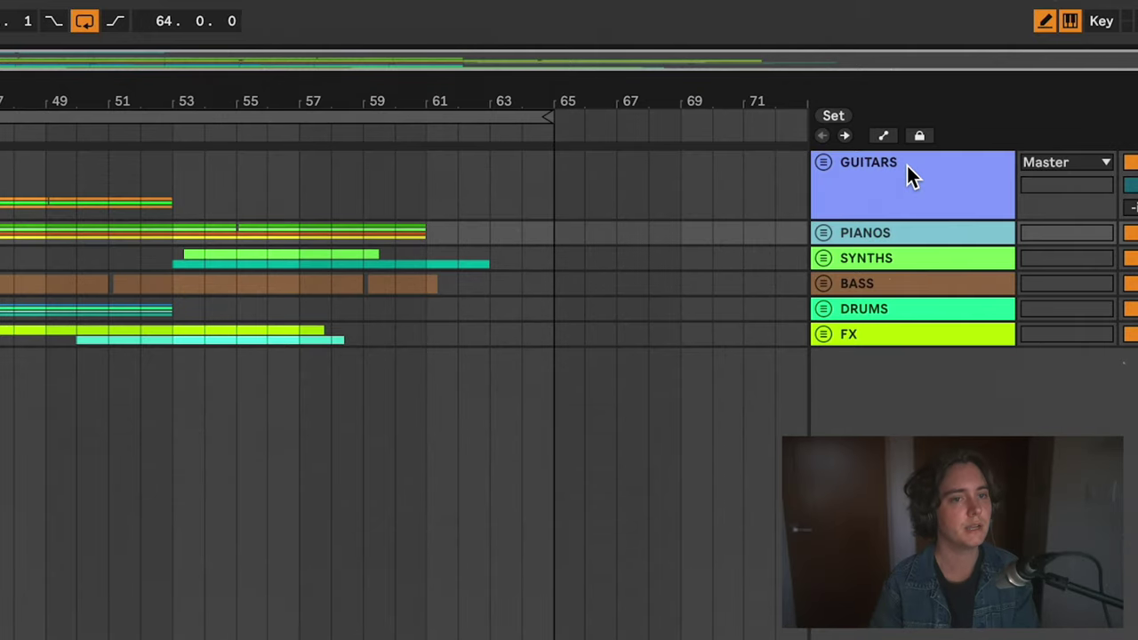
key(Down)
key(Down)
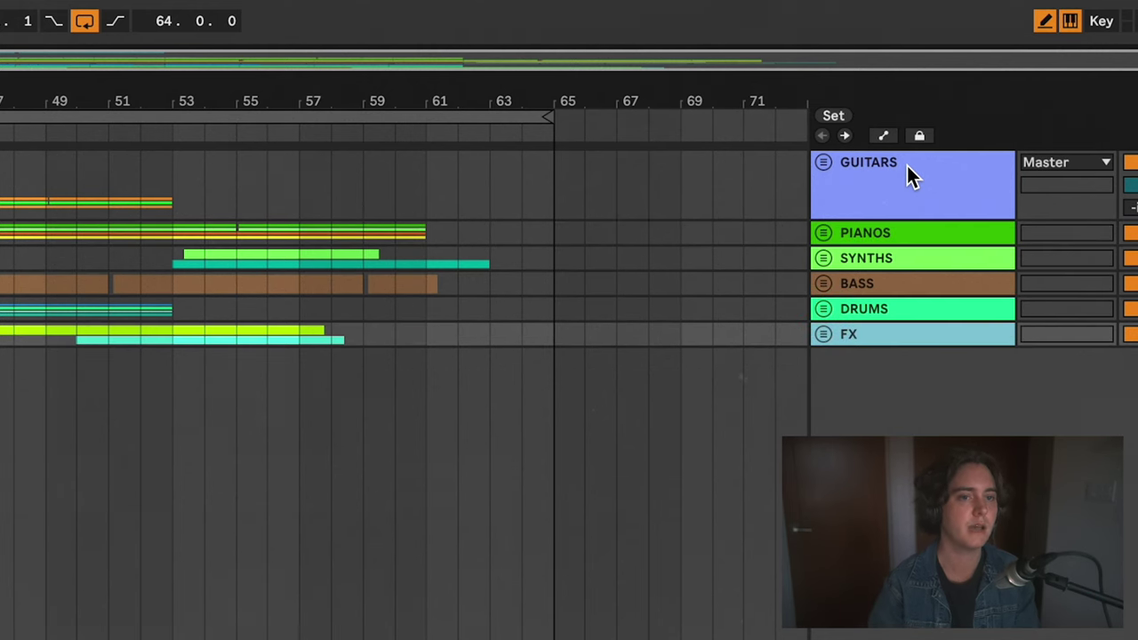
click(906, 165)
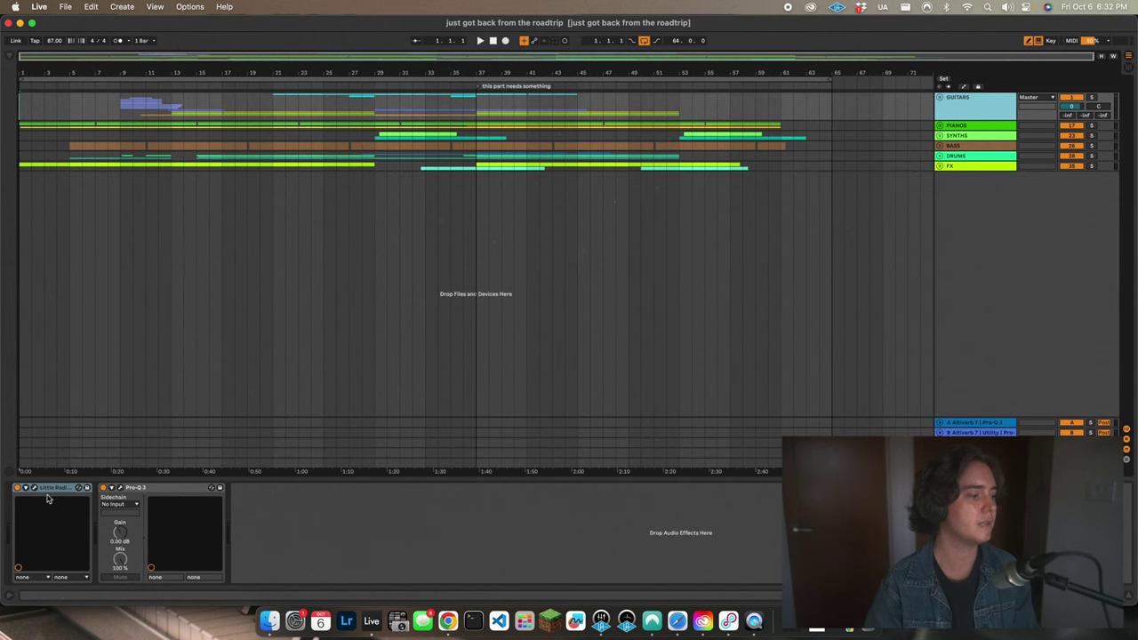
click(34, 487)
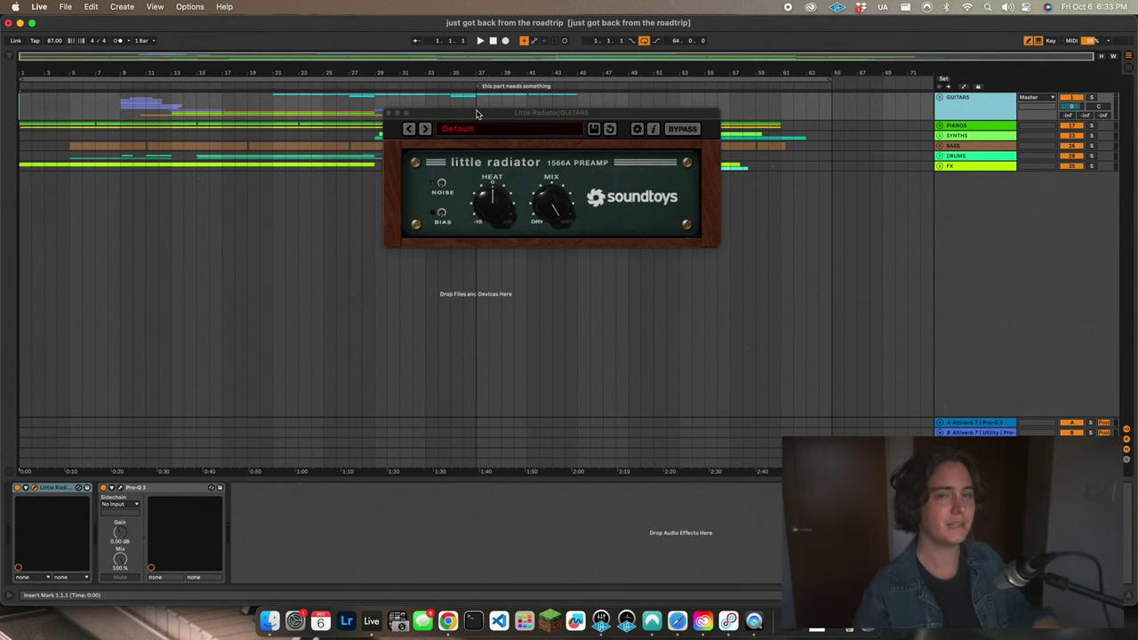
- Move the Little Radiator window aside, then close it
drag(477, 113, 442, 138)
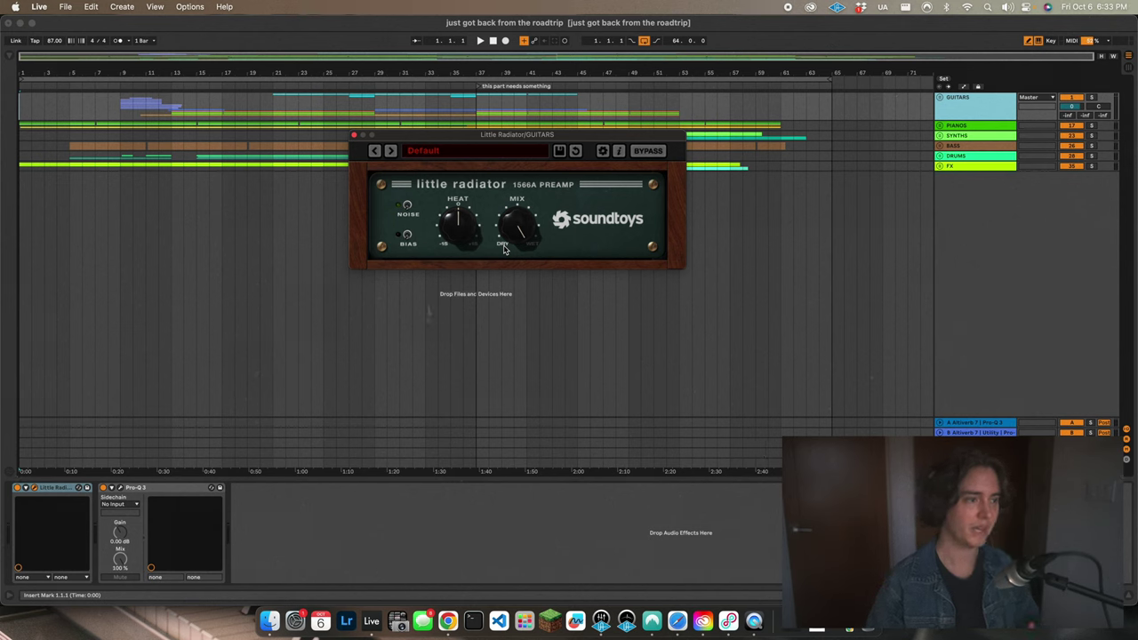
click(353, 135)
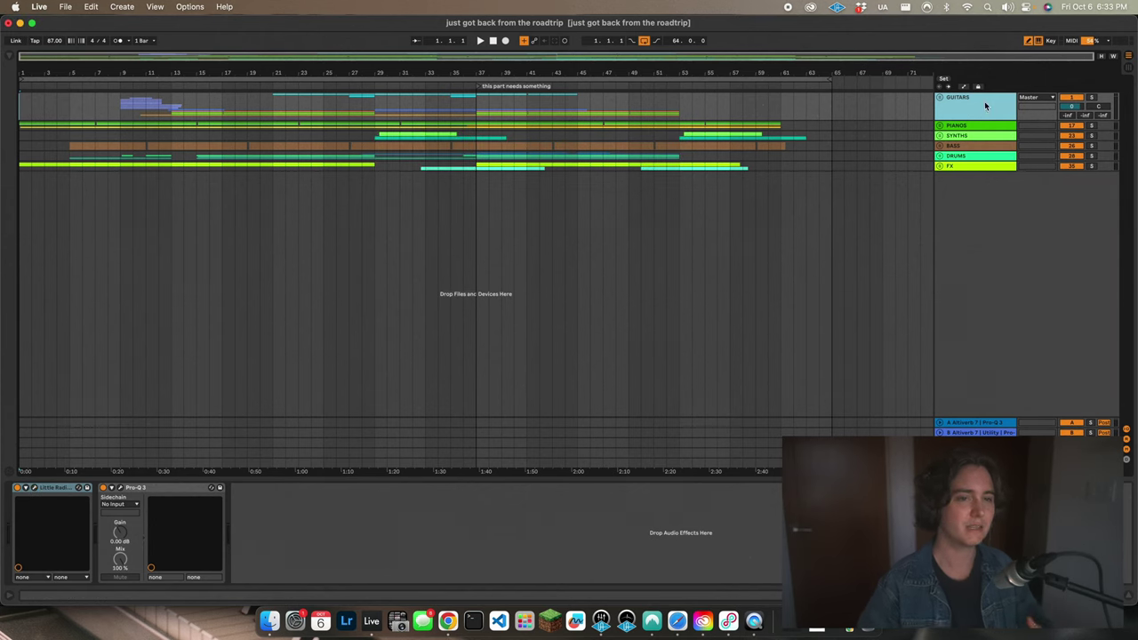
- Open the Master track's Radiator plugin window and move it lower to reveal the clips
click(1028, 97)
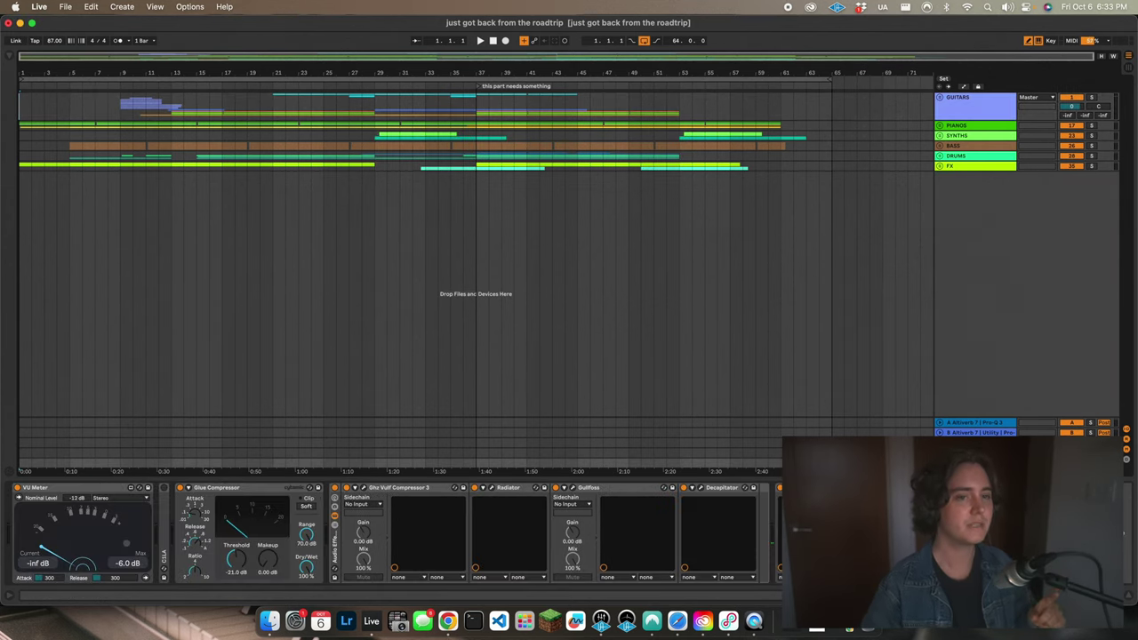
click(491, 491)
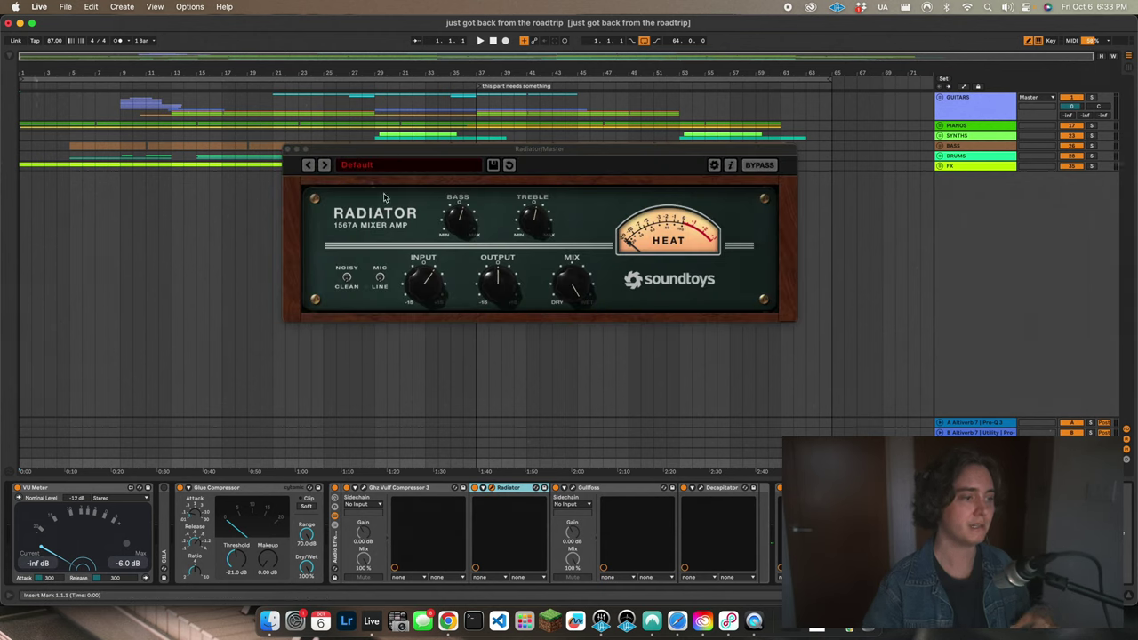
click(962, 117)
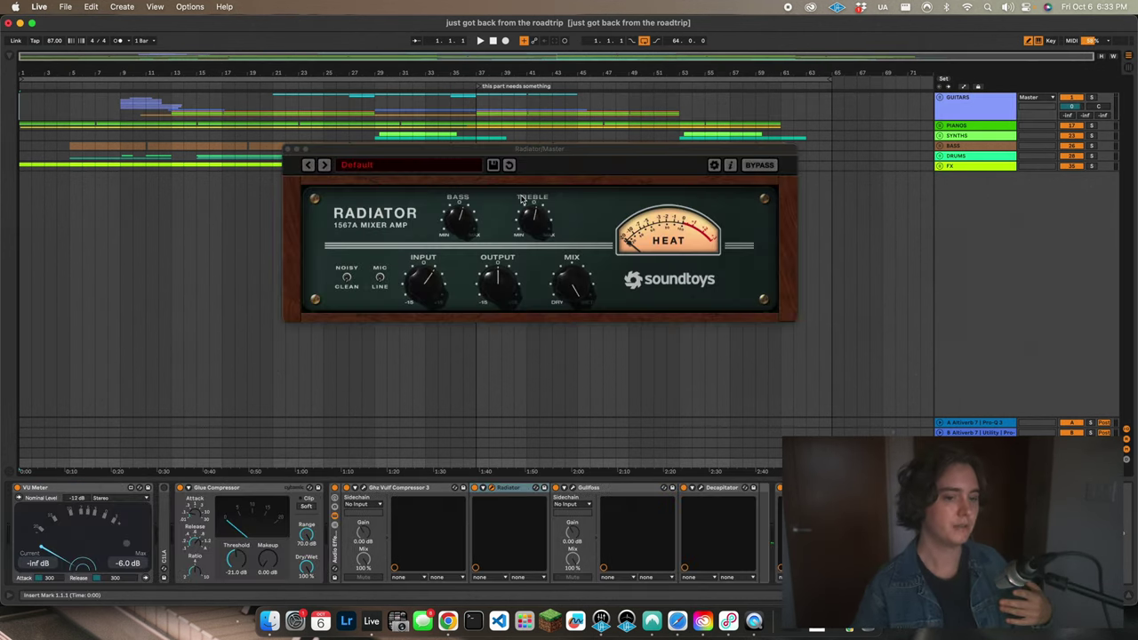
drag(495, 143, 506, 145)
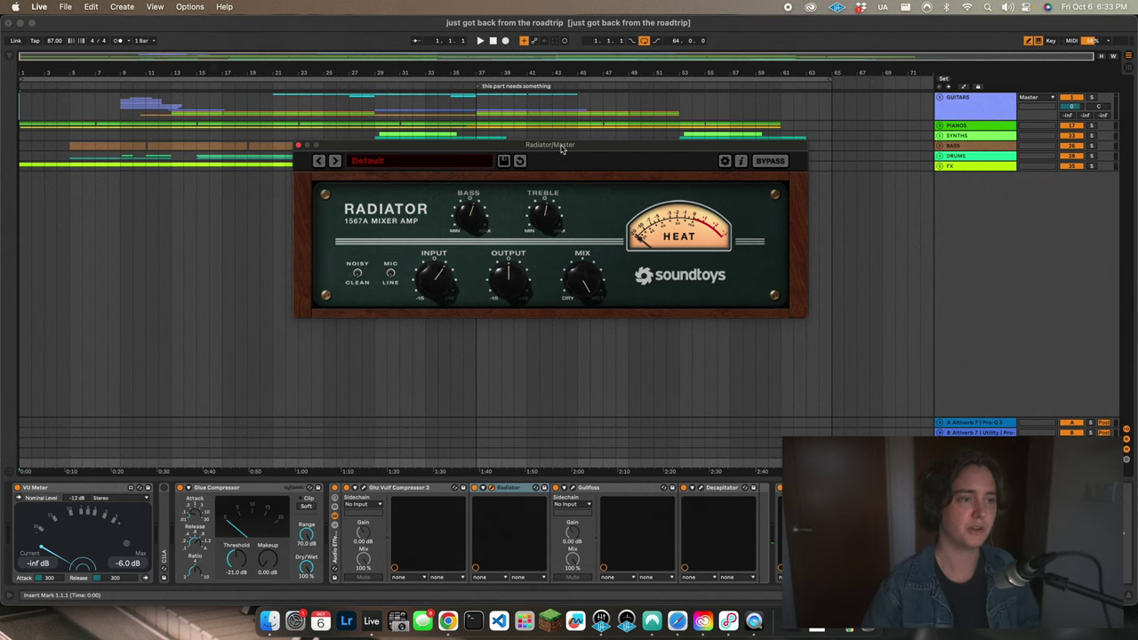
drag(560, 149, 587, 210)
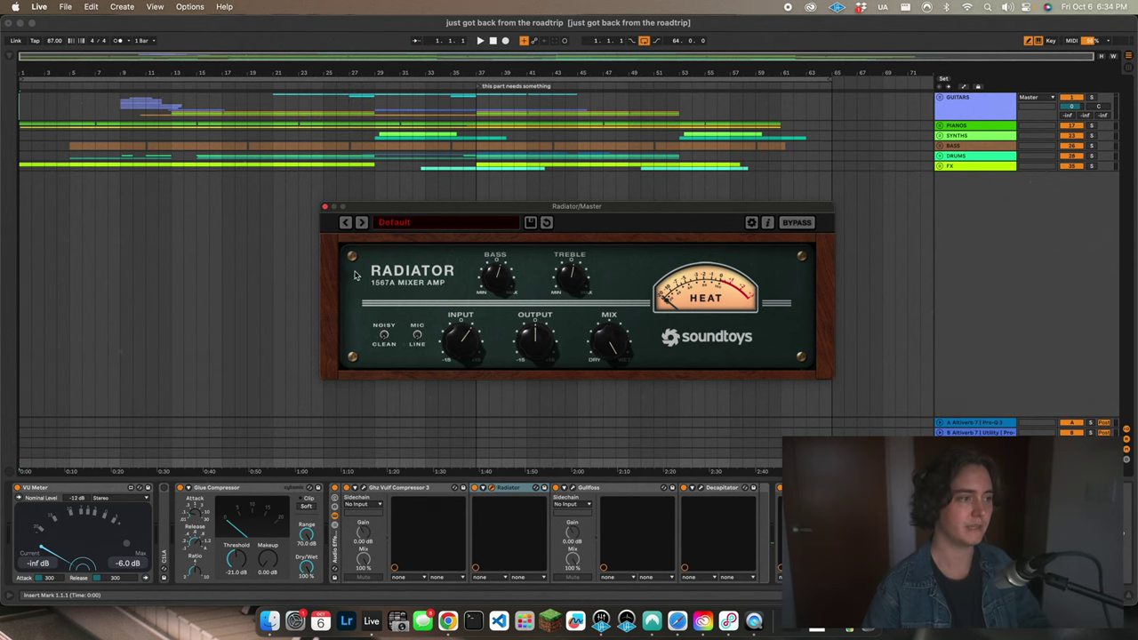
- Close the Radiator window, solo the GUITARS group and play from bar 13
click(326, 208)
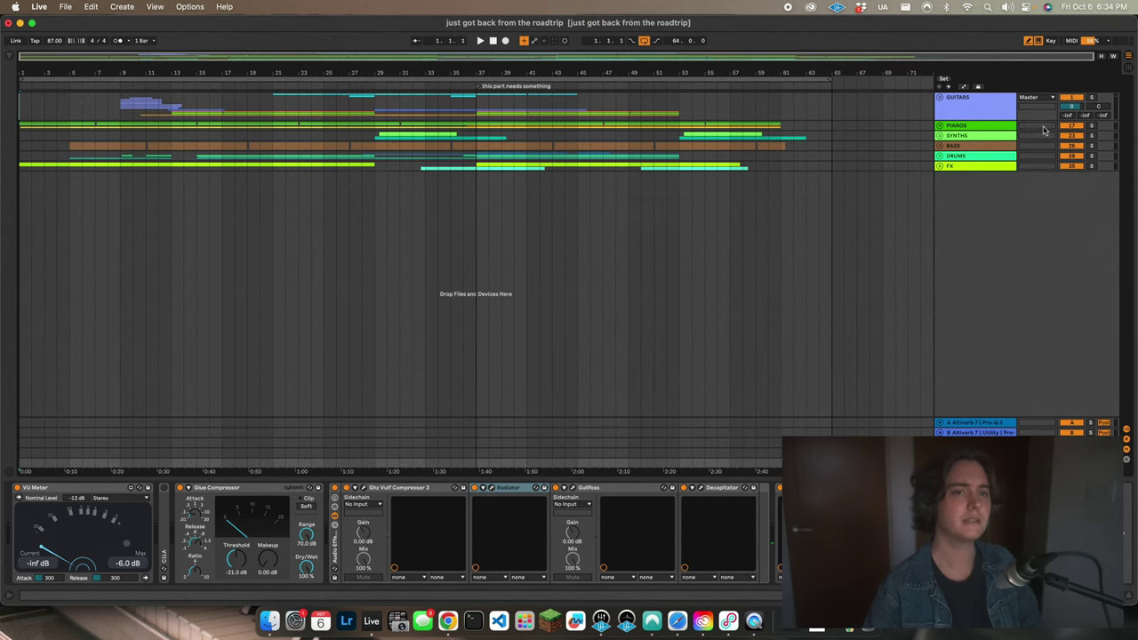
click(993, 120)
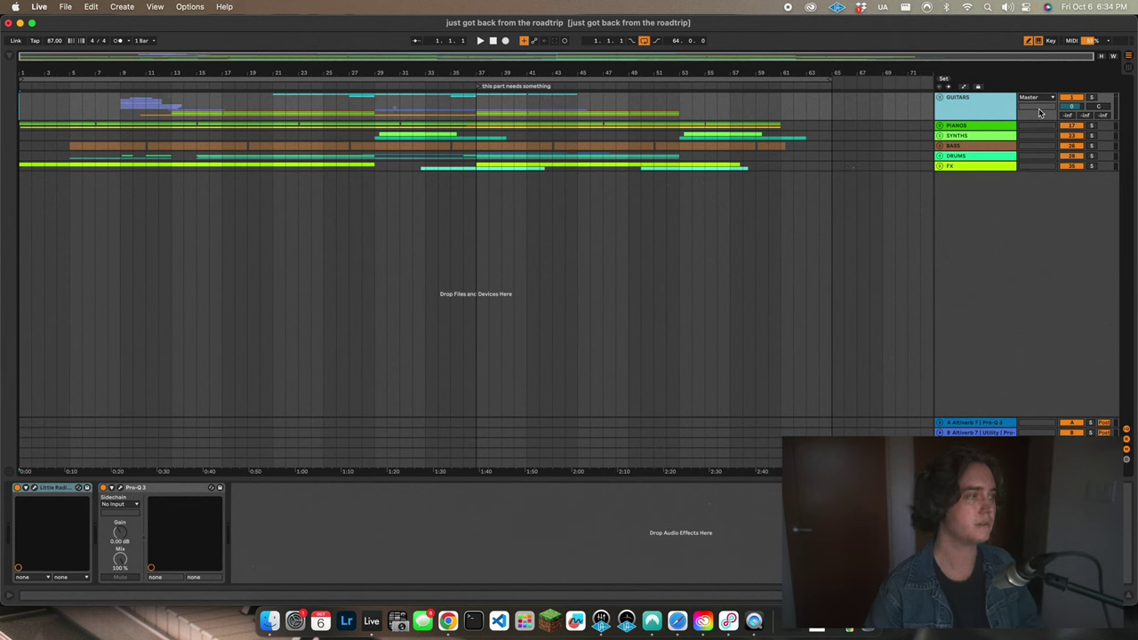
click(1093, 98)
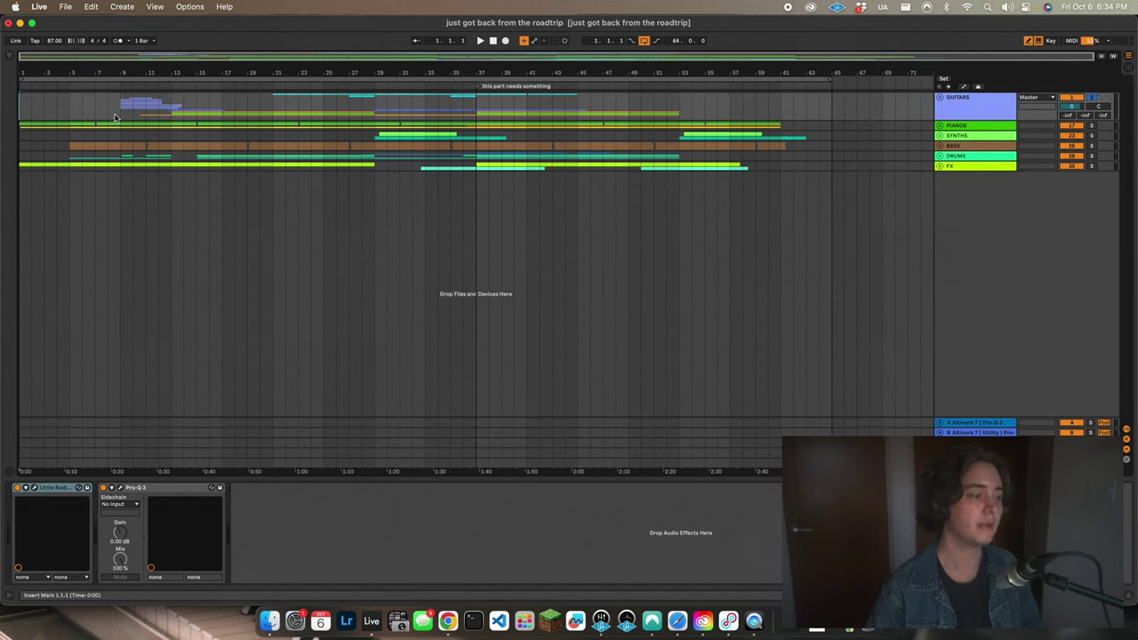
click(121, 487)
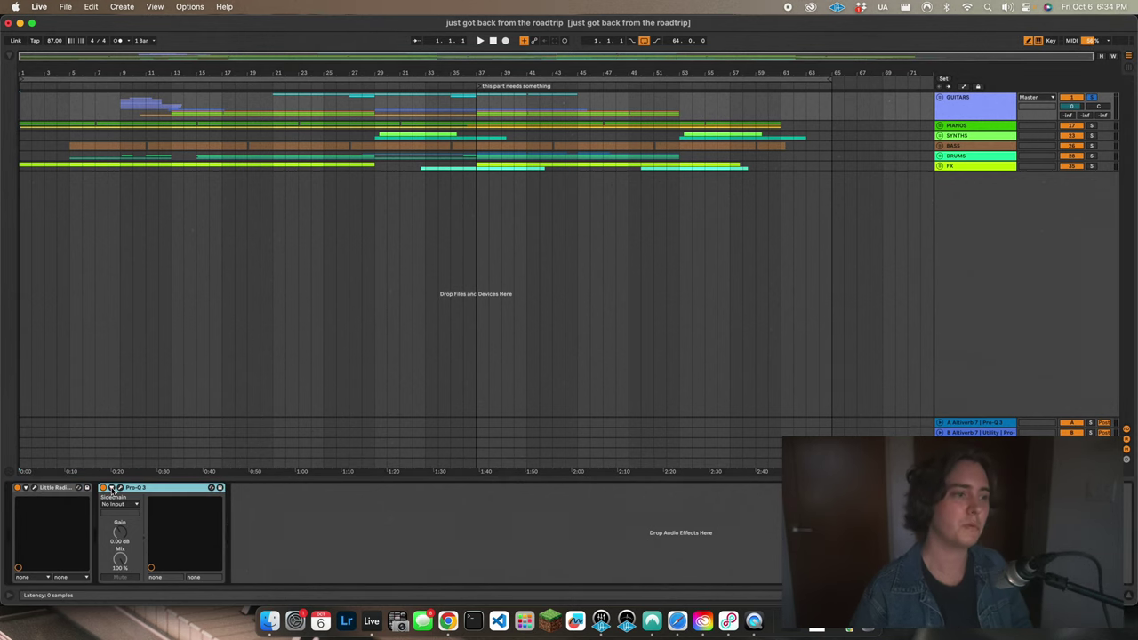
click(172, 104)
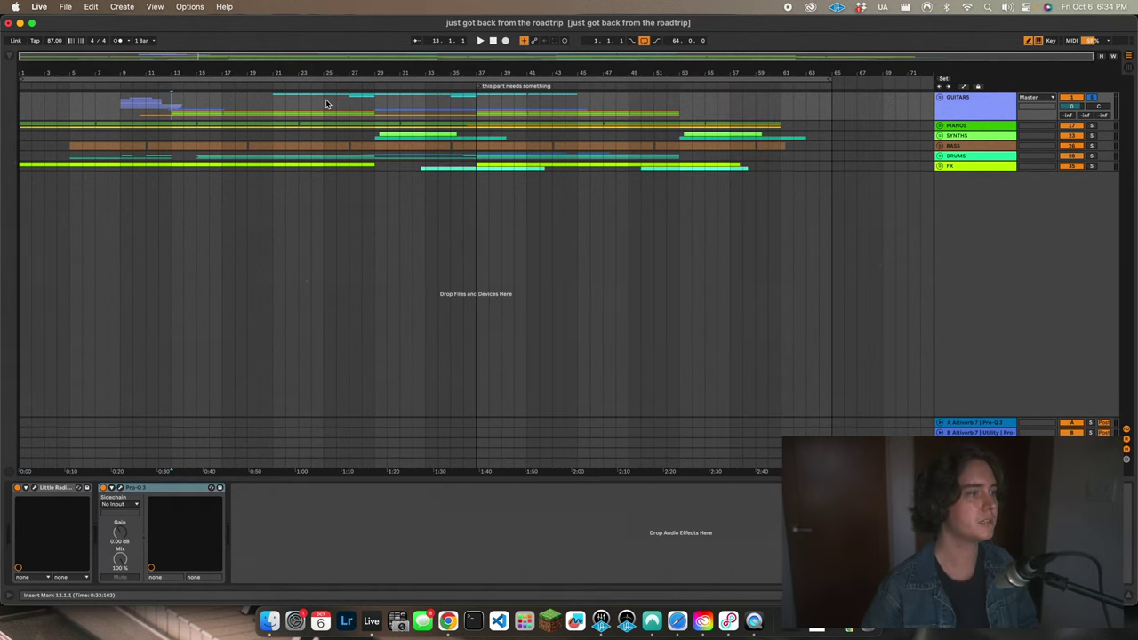
key(space)
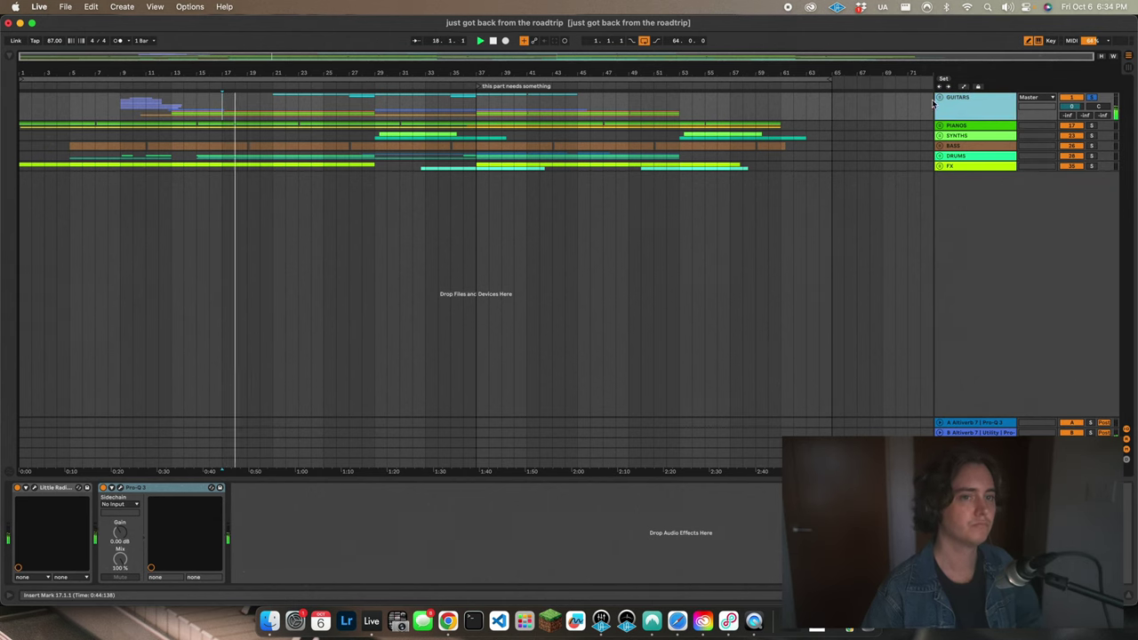
- Unfold the GUITARS group, then select and solo the guitar track
key(Right)
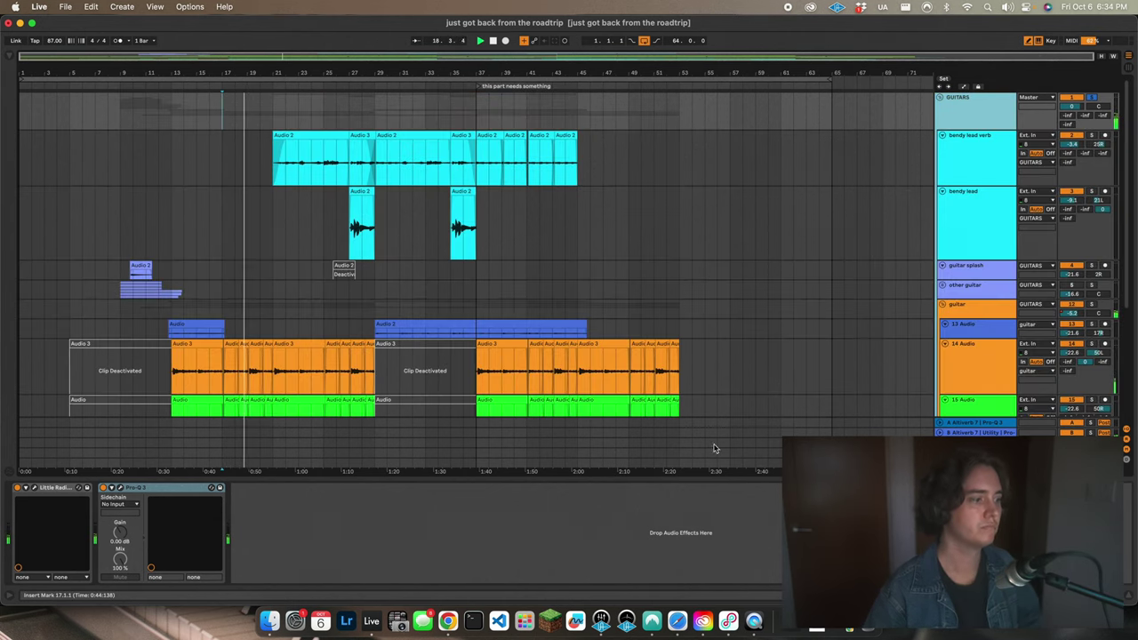
scroll(795, 348, down, 5)
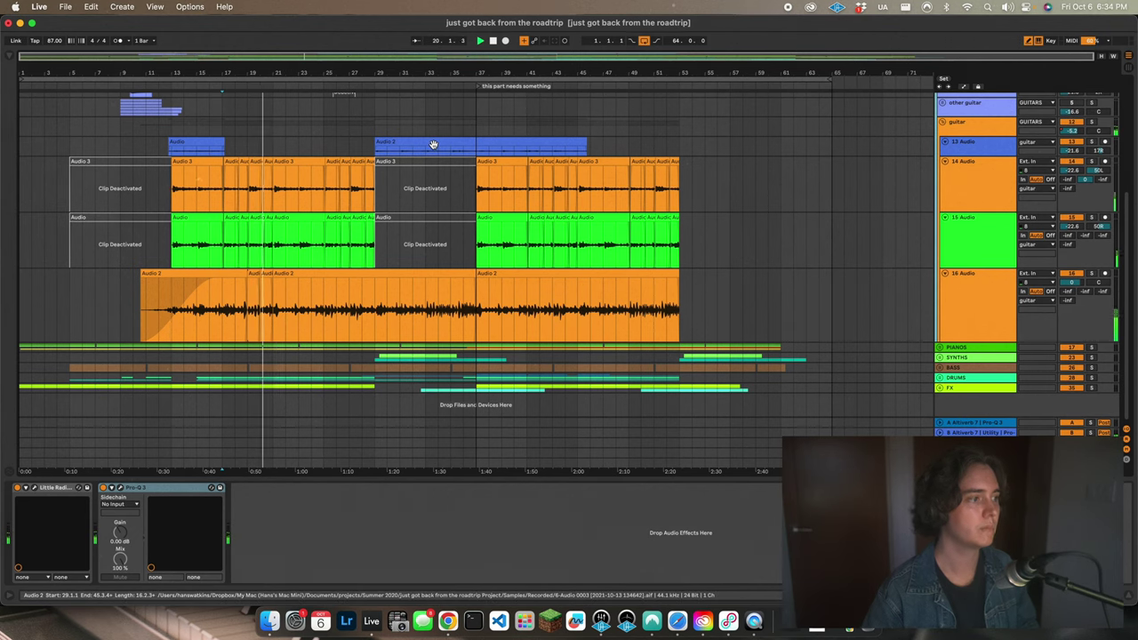
click(175, 188)
scroll(907, 178, up, 5)
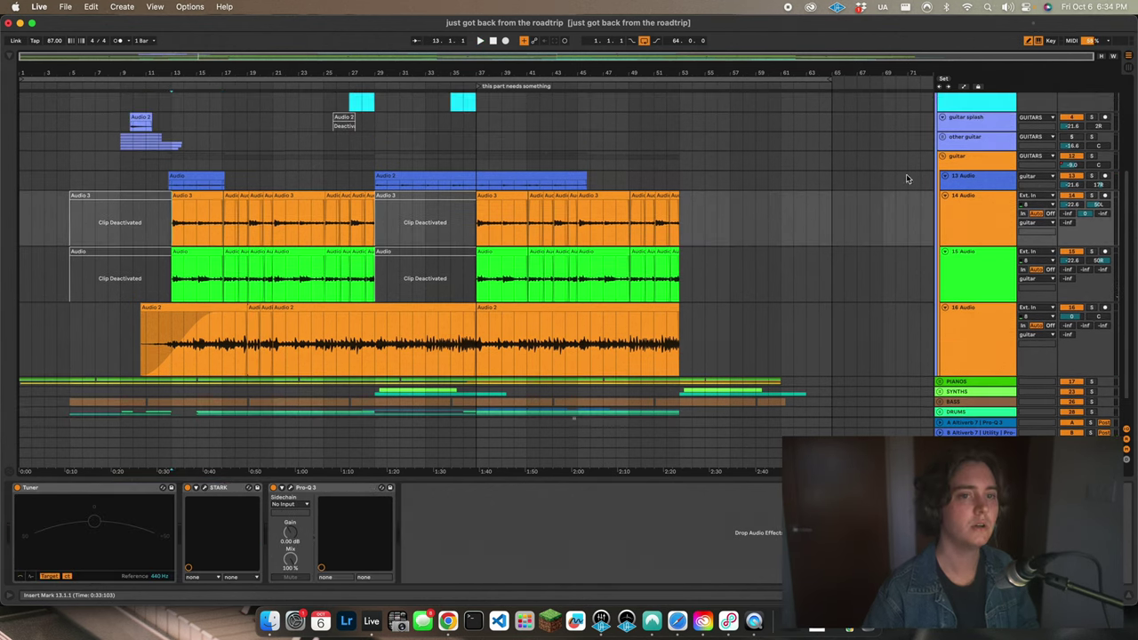
scroll(976, 175, down, 6)
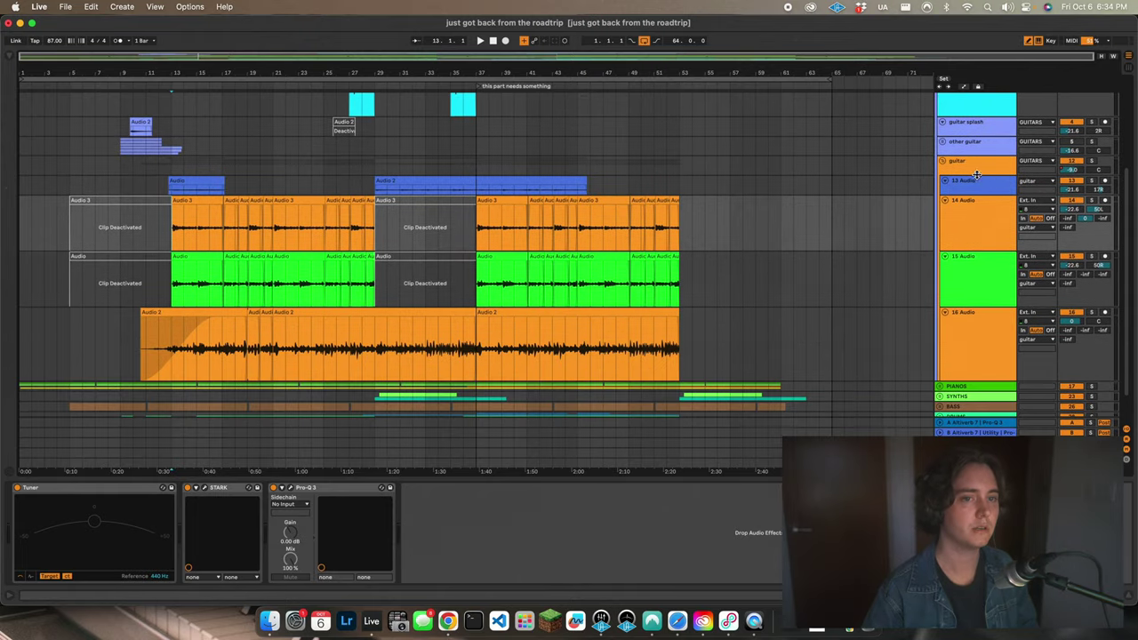
scroll(1002, 181, up, 6)
scroll(1003, 180, down, 5)
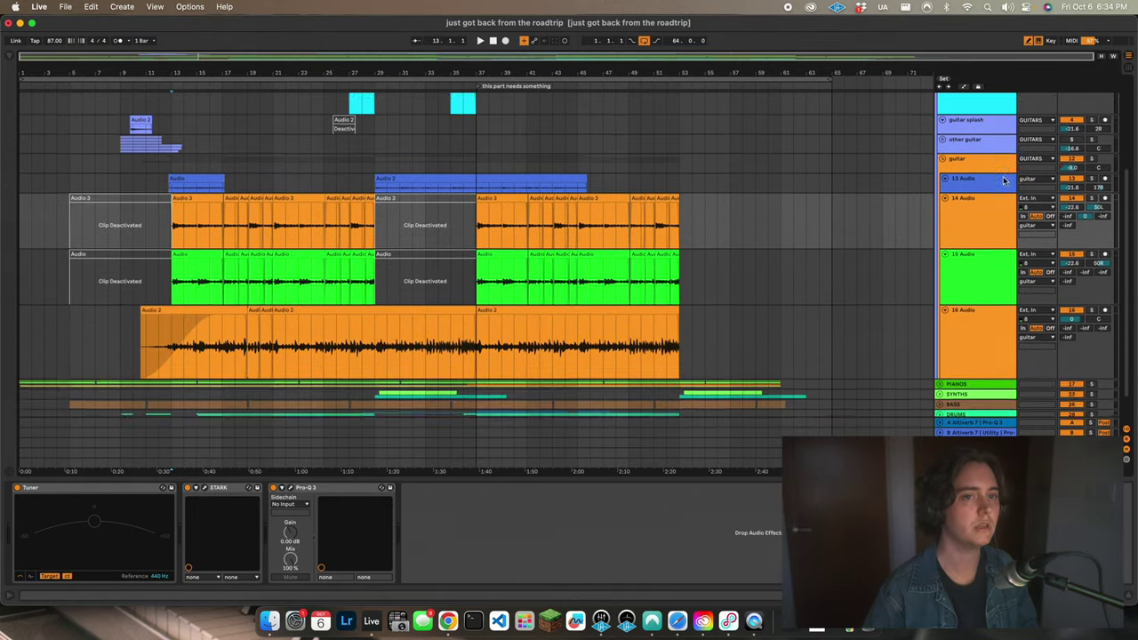
click(985, 126)
click(1091, 121)
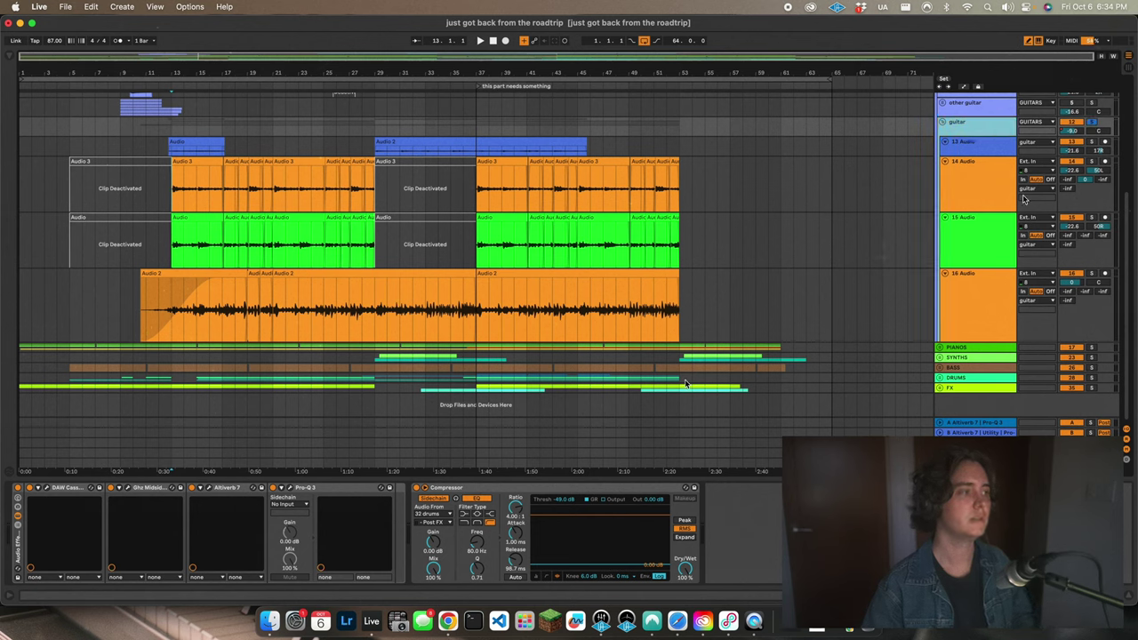
- Check the 14, 15 and 16 Audio tracks, playing the soloed guitars from bar 13
click(169, 195)
click(181, 322)
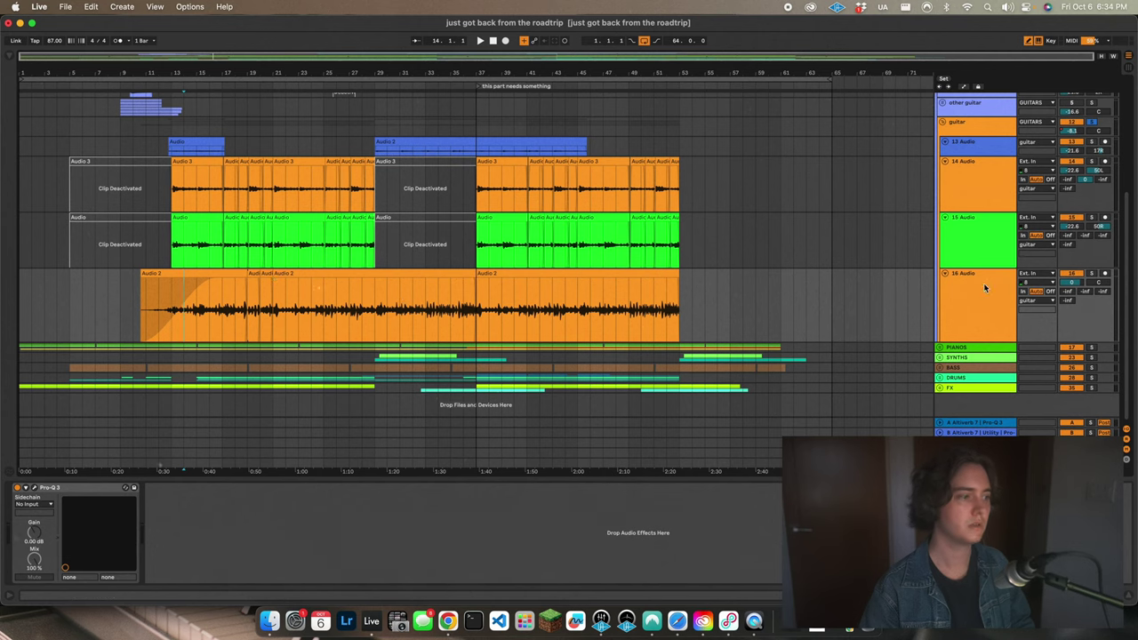
scroll(957, 148, up, 1)
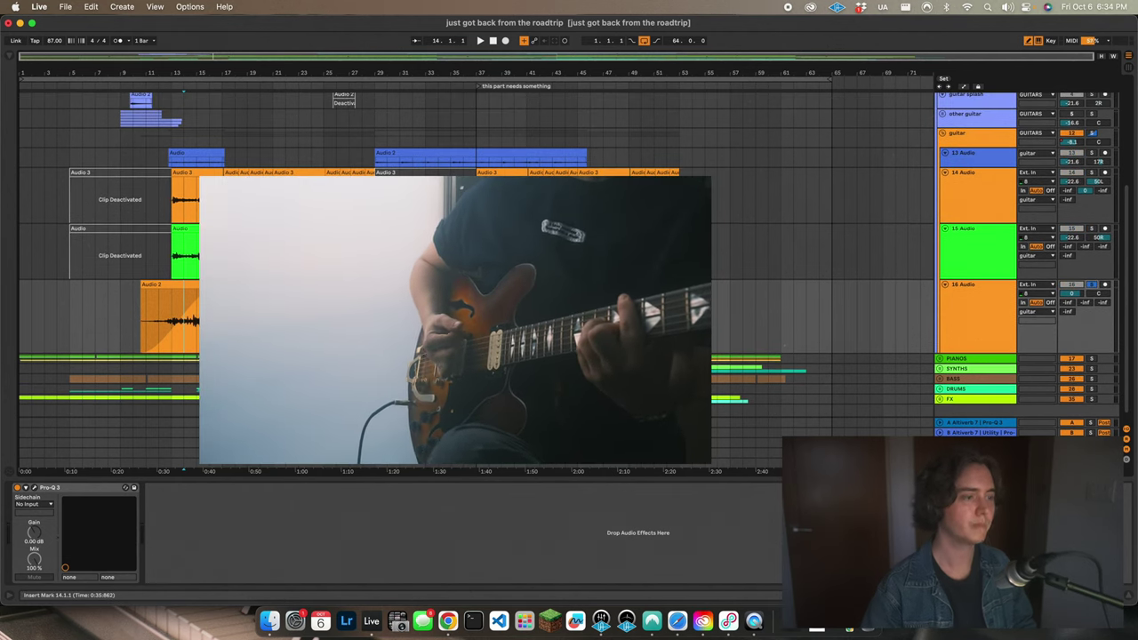
key(space)
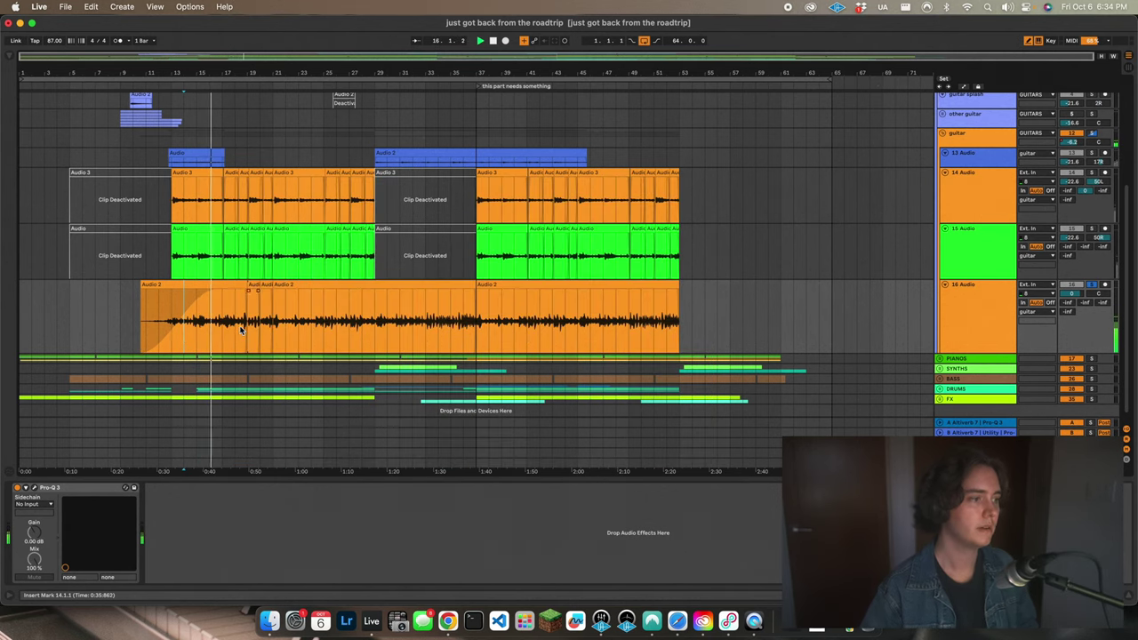
key(space)
click(982, 241)
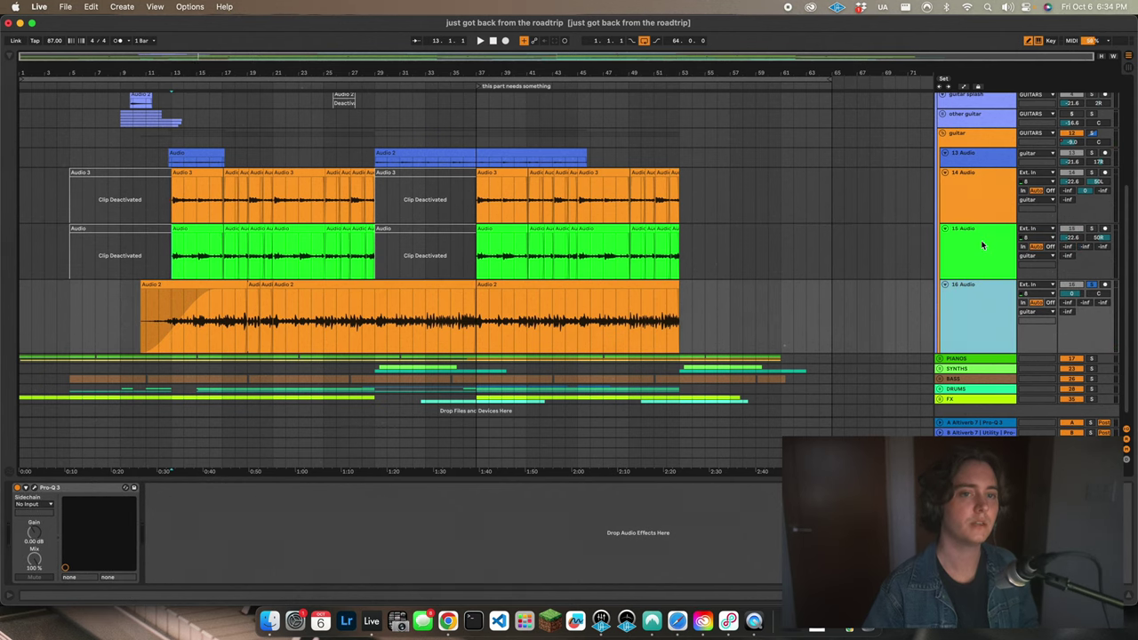
click(982, 244)
key(Up)
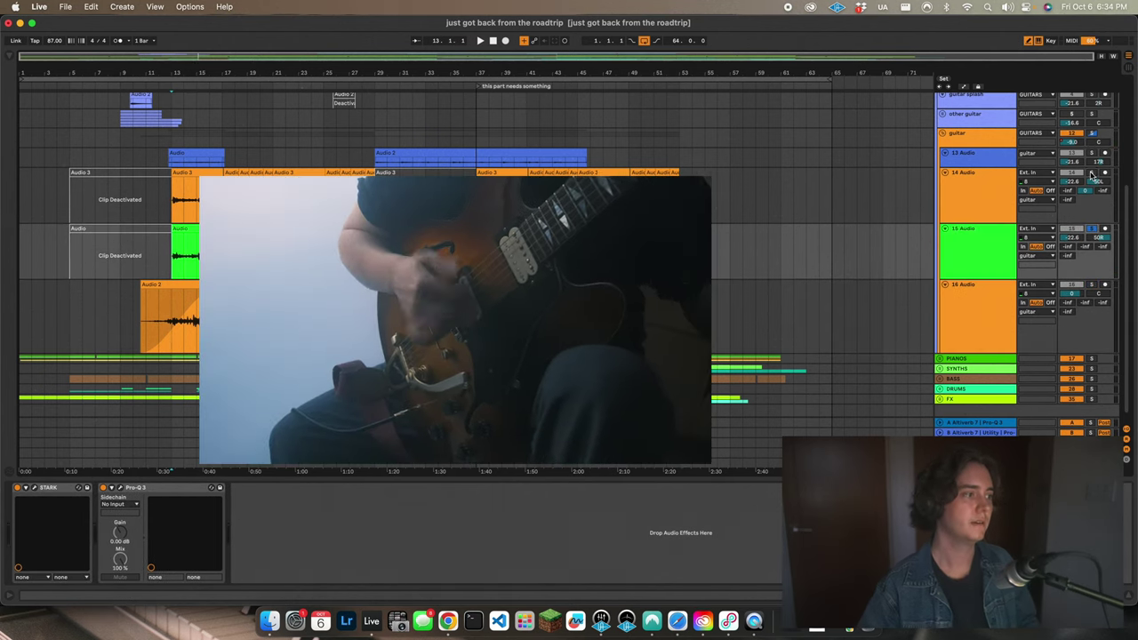
key(space)
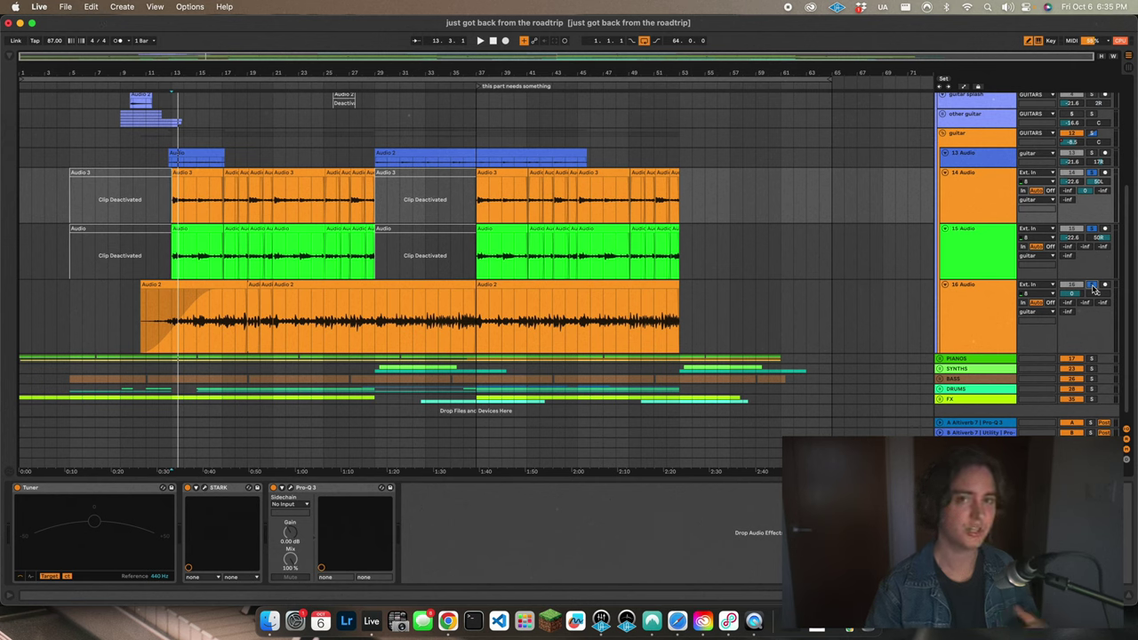
key(space)
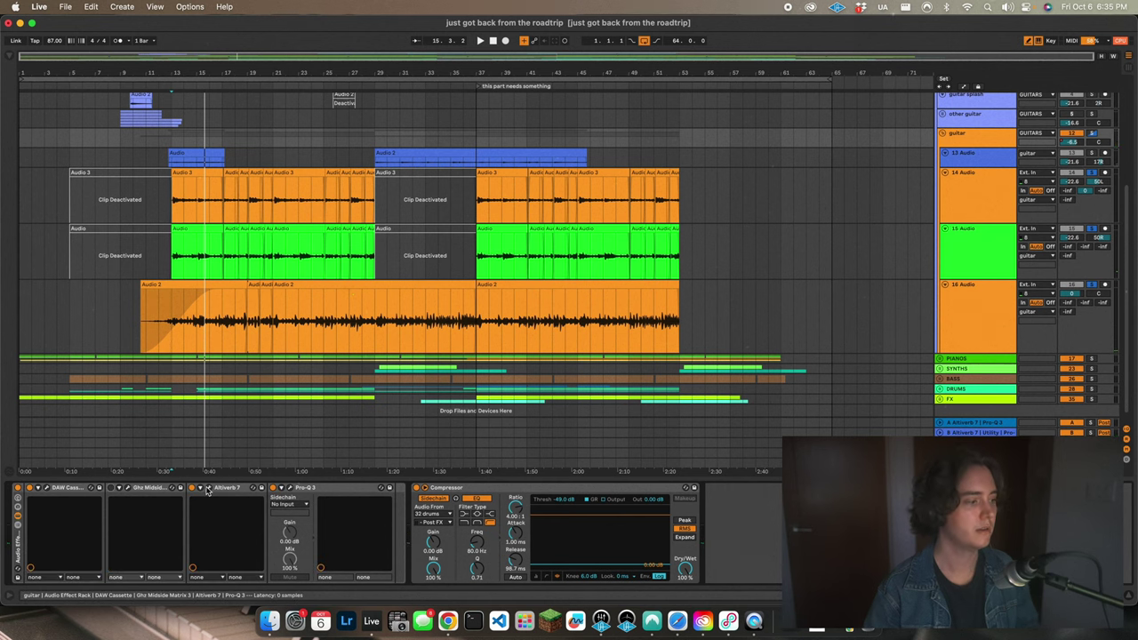
- Open the DAW Cassette plugin, move its window aside, and play from bar 13
click(46, 488)
click(172, 210)
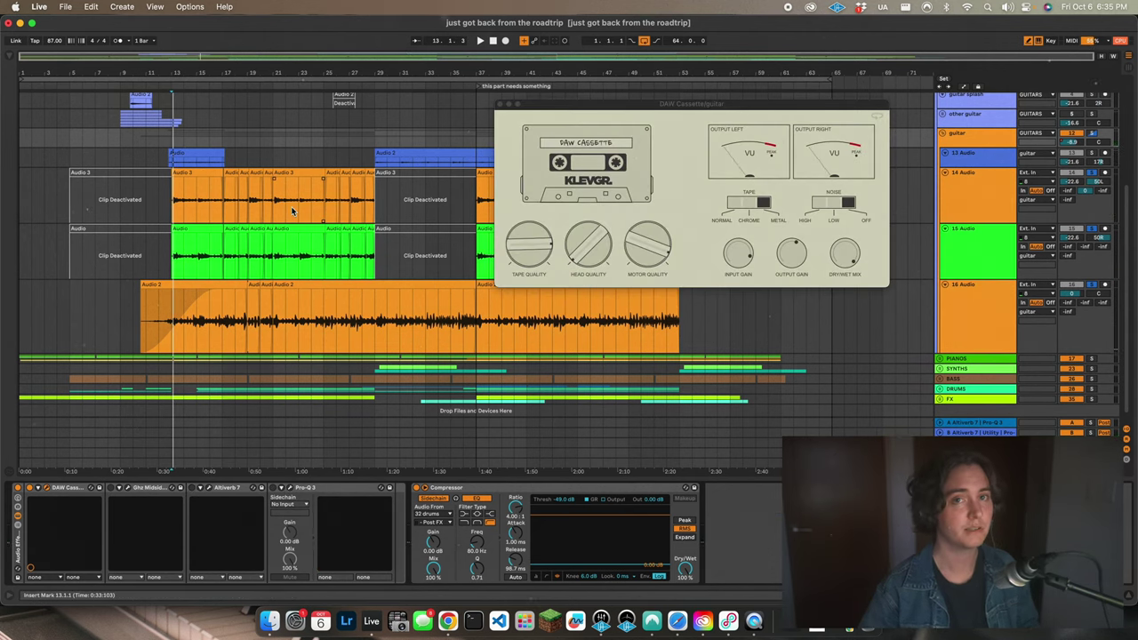
key(space)
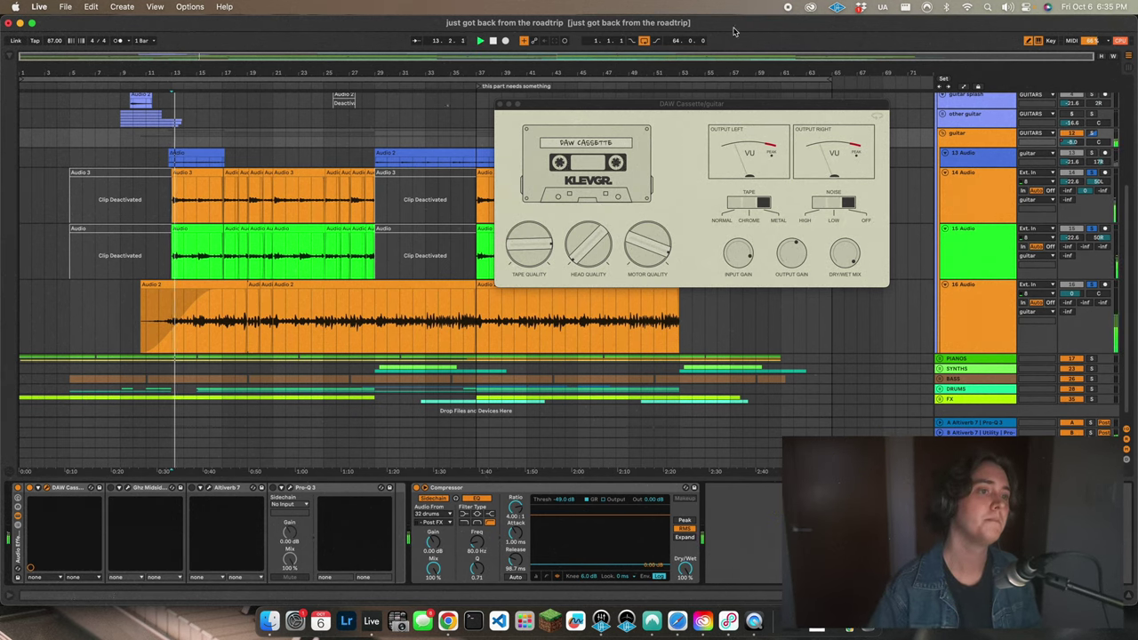
click(675, 104)
drag(675, 104, 506, 128)
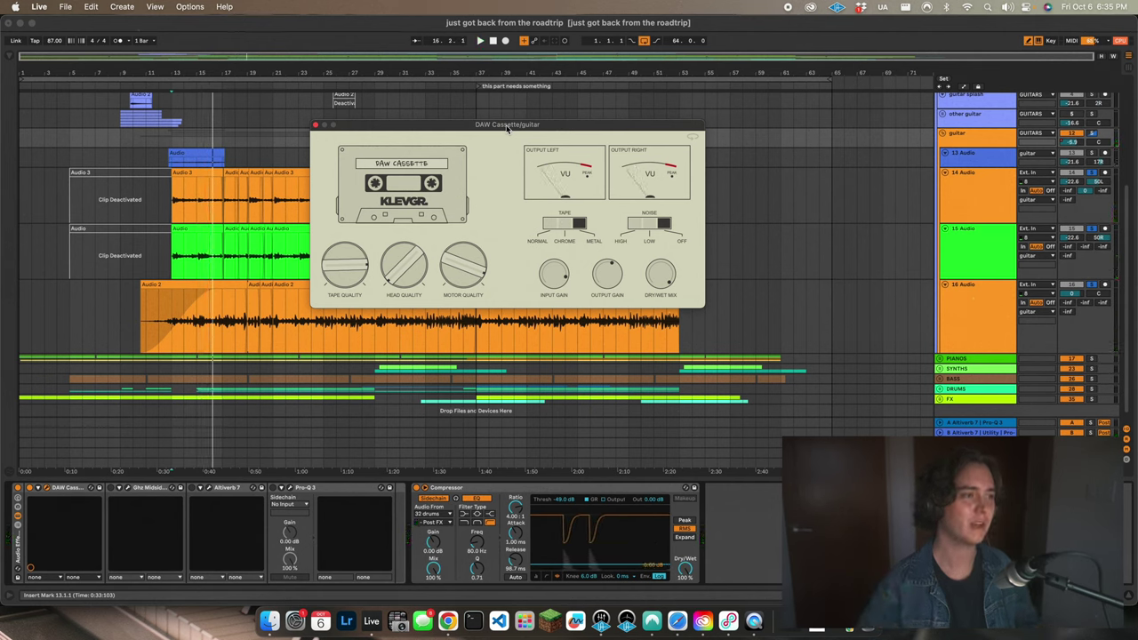
drag(507, 128, 474, 145)
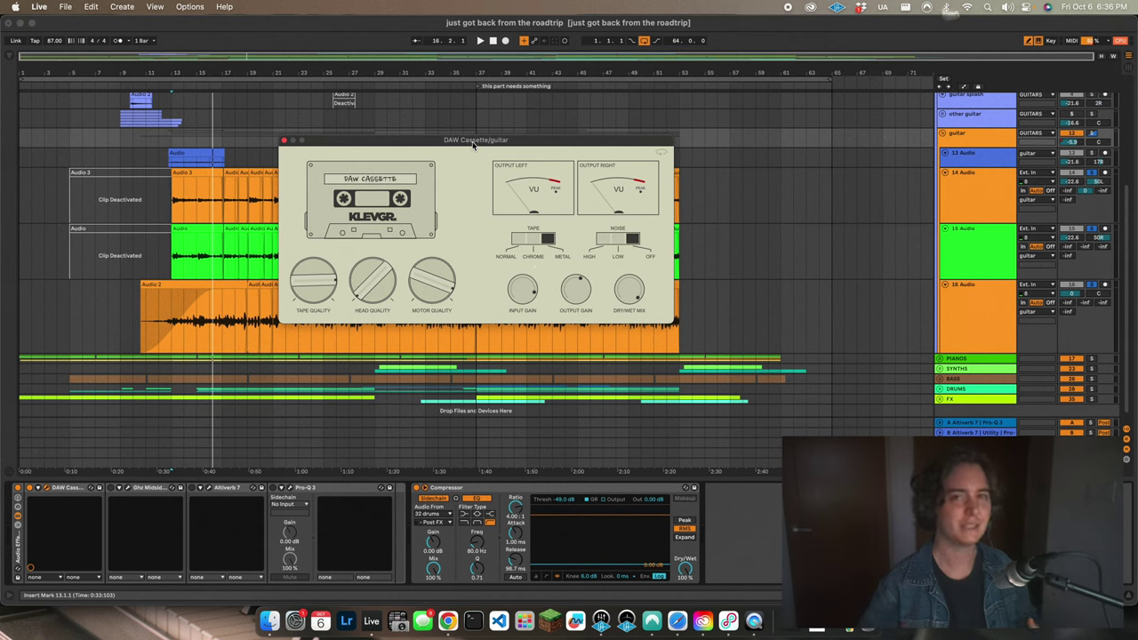
key(space)
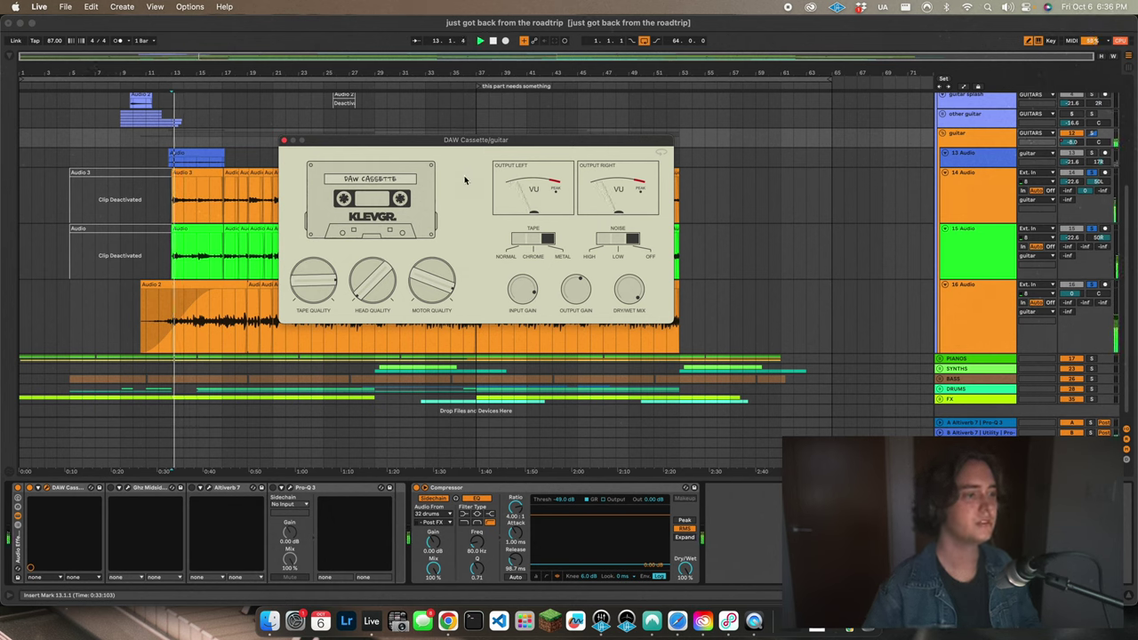
- Open Ghz Midside Matrix beside the cassette window and listen from bar 11
click(110, 493)
click(131, 493)
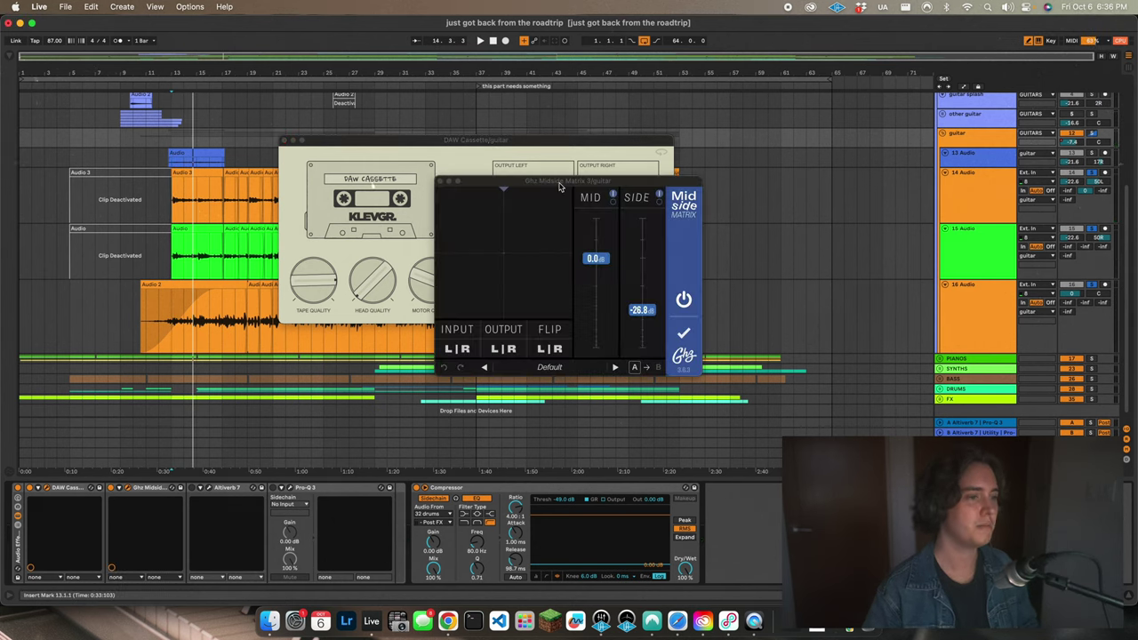
drag(584, 169, 495, 121)
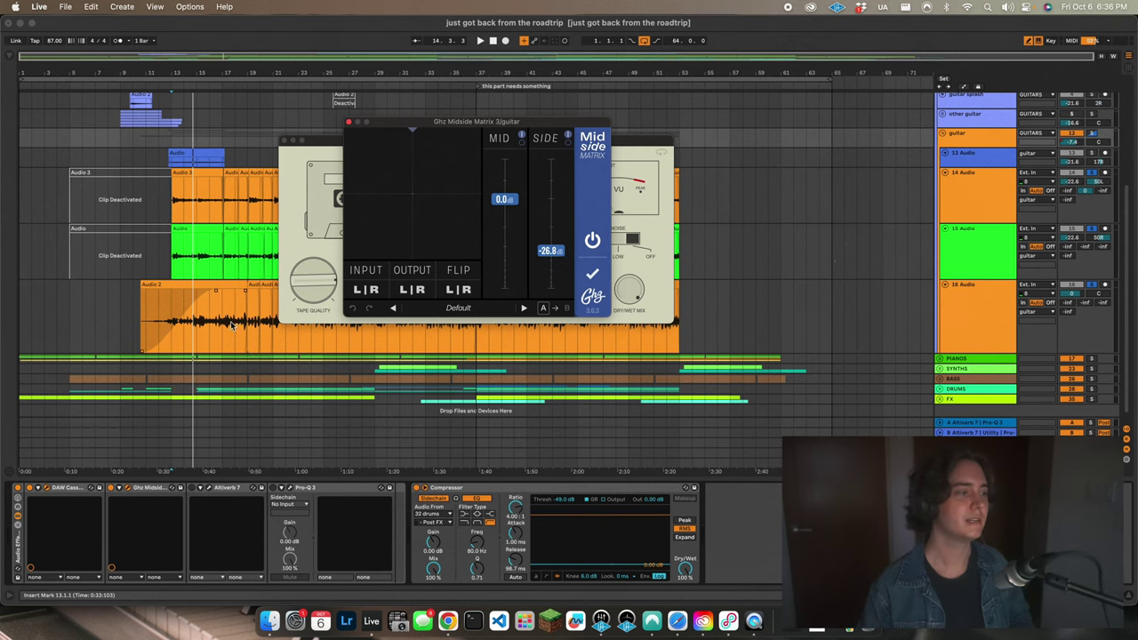
click(149, 314)
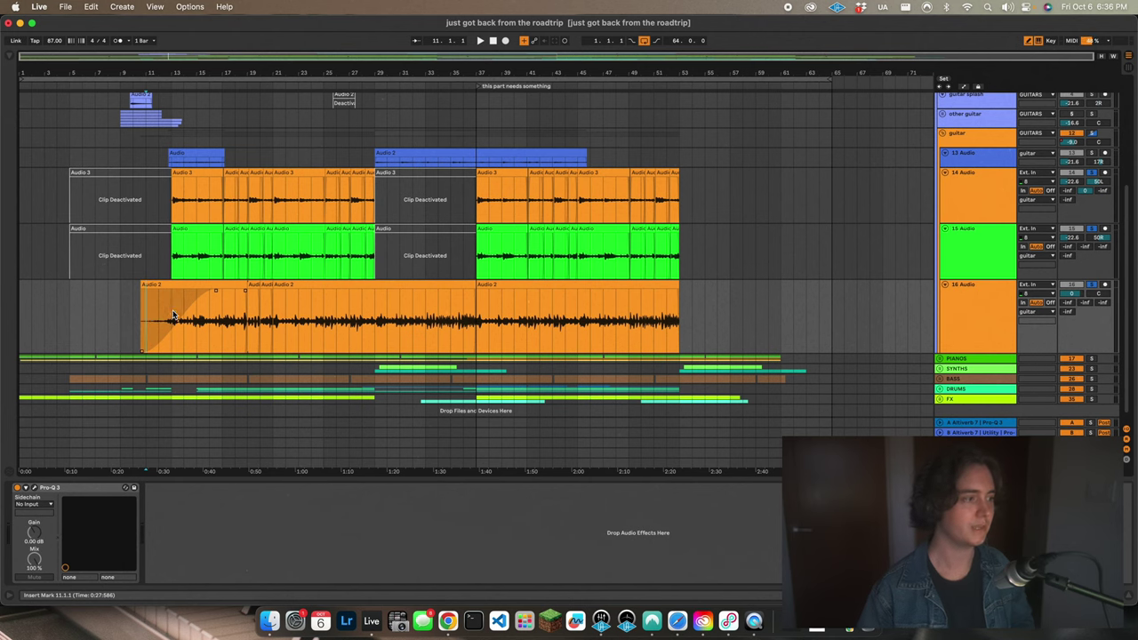
key(space)
key(Up)
key(Up)
key(Up)
key(Up)
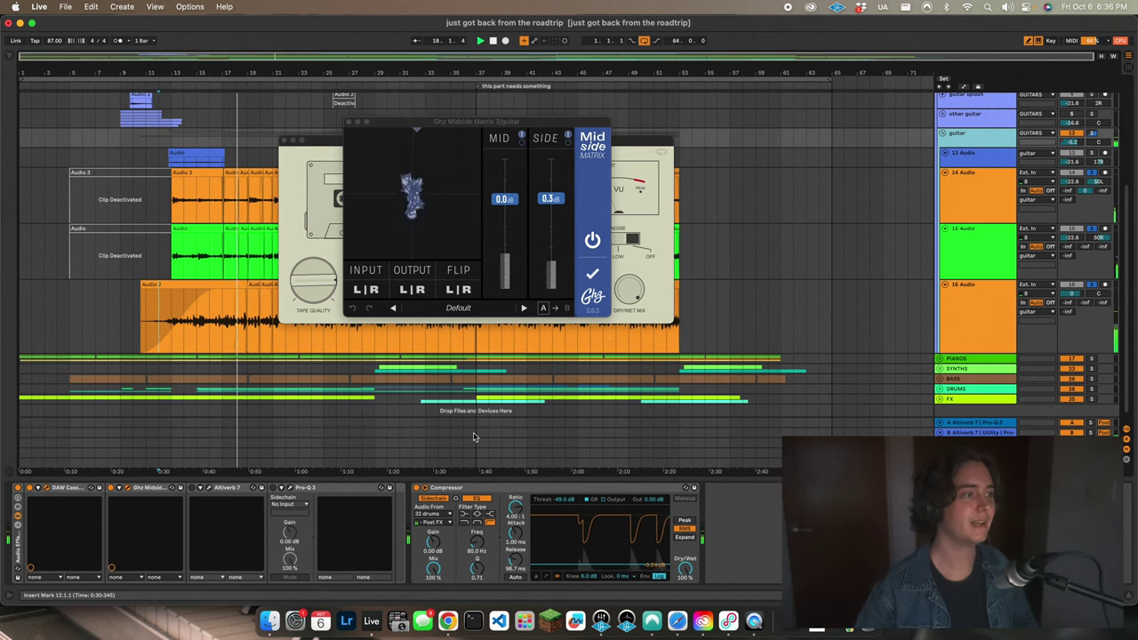
key(space)
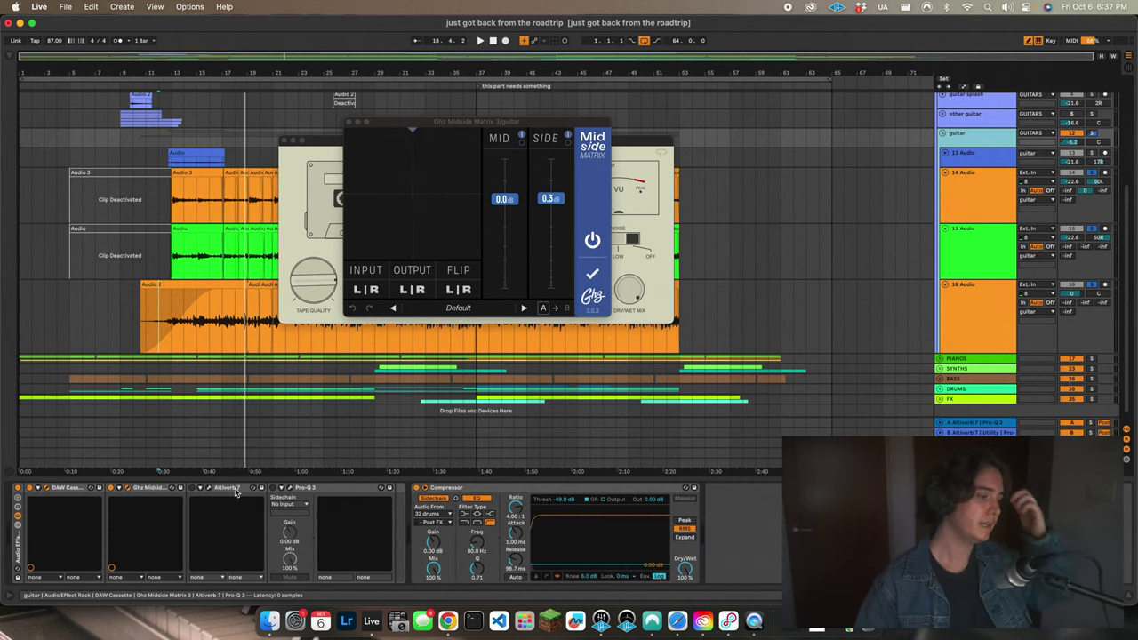
click(232, 490)
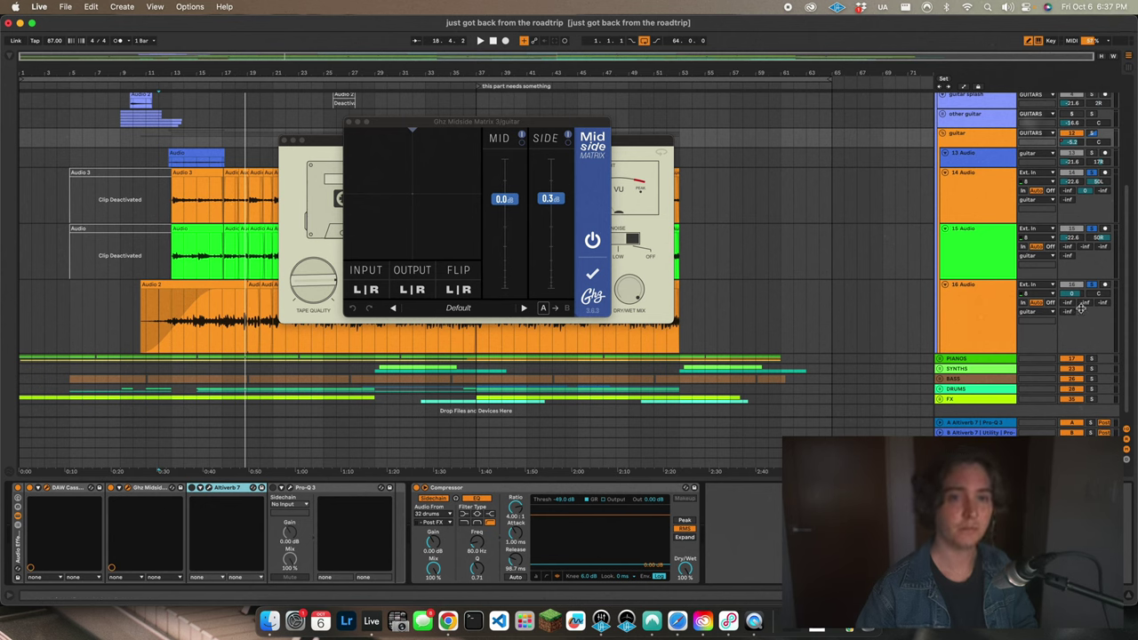
- Open the guitar group's Altiverb 7 Train Station reverb and move its window right
click(984, 147)
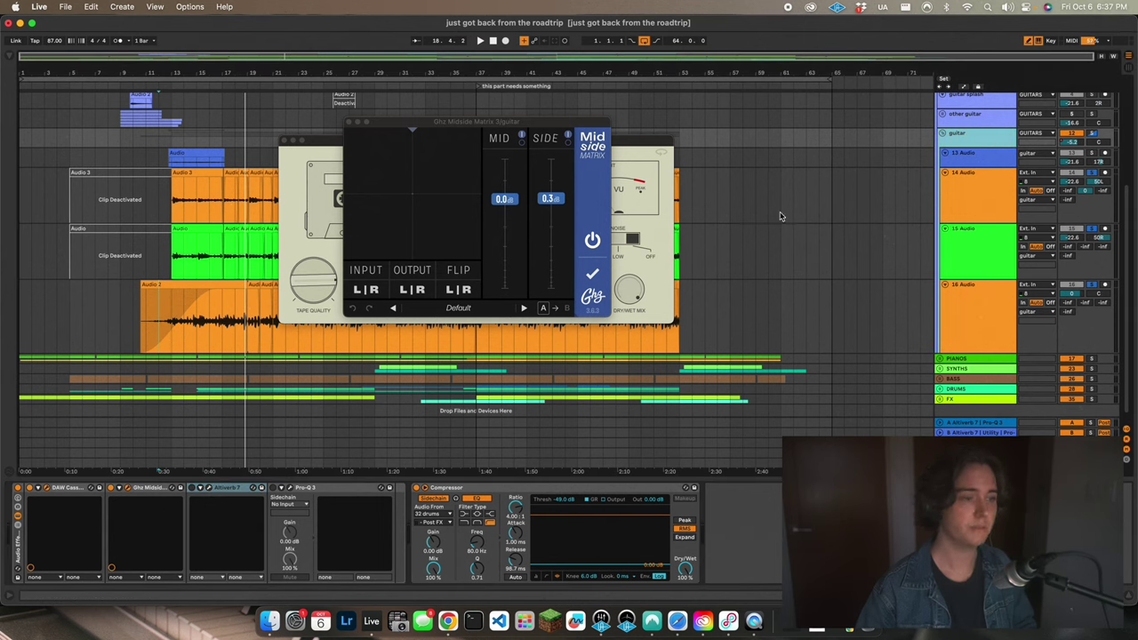
click(194, 491)
click(208, 490)
drag(351, 82, 538, 83)
mouse_move(480, 267)
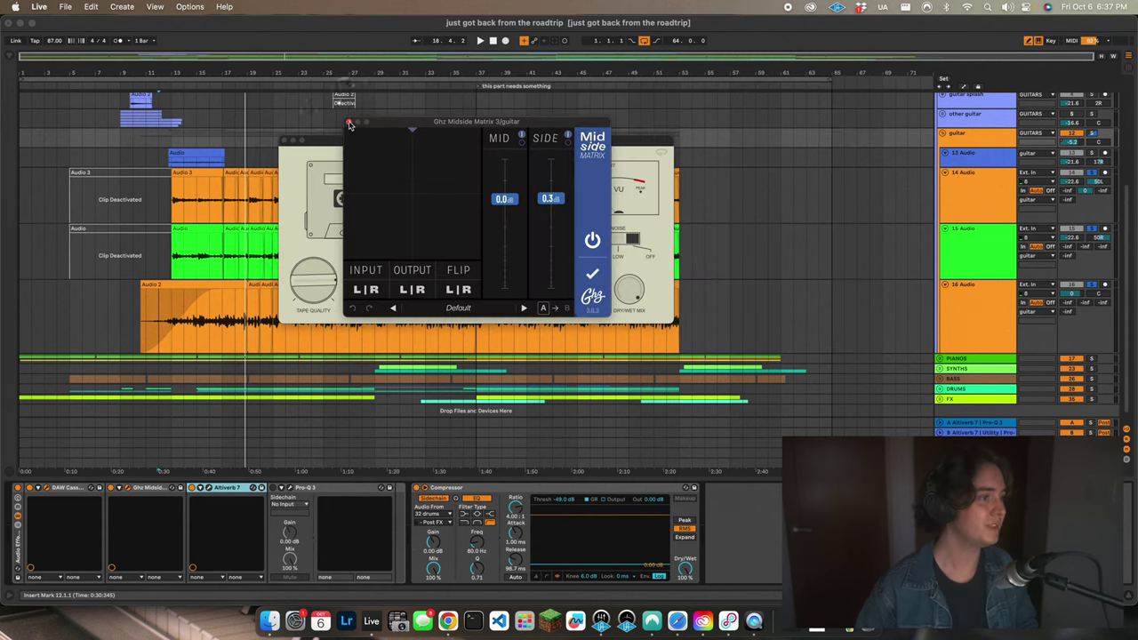
- Close the Midside Matrix and cassette windows, set the start at bar 17, and reselect the guitar group
click(350, 123)
click(285, 141)
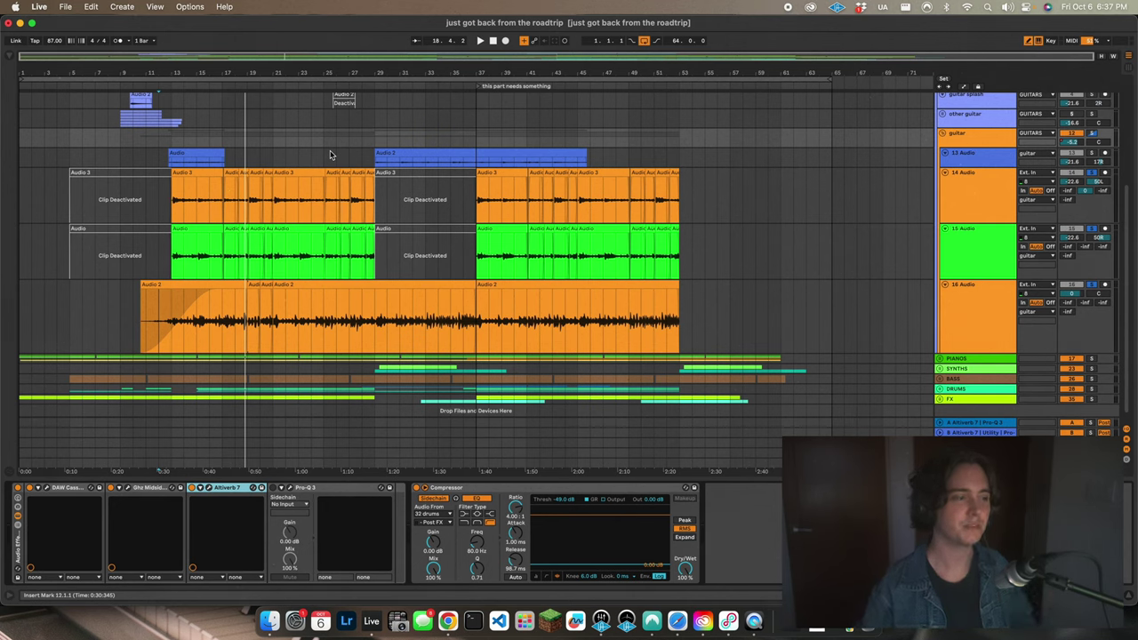
click(215, 306)
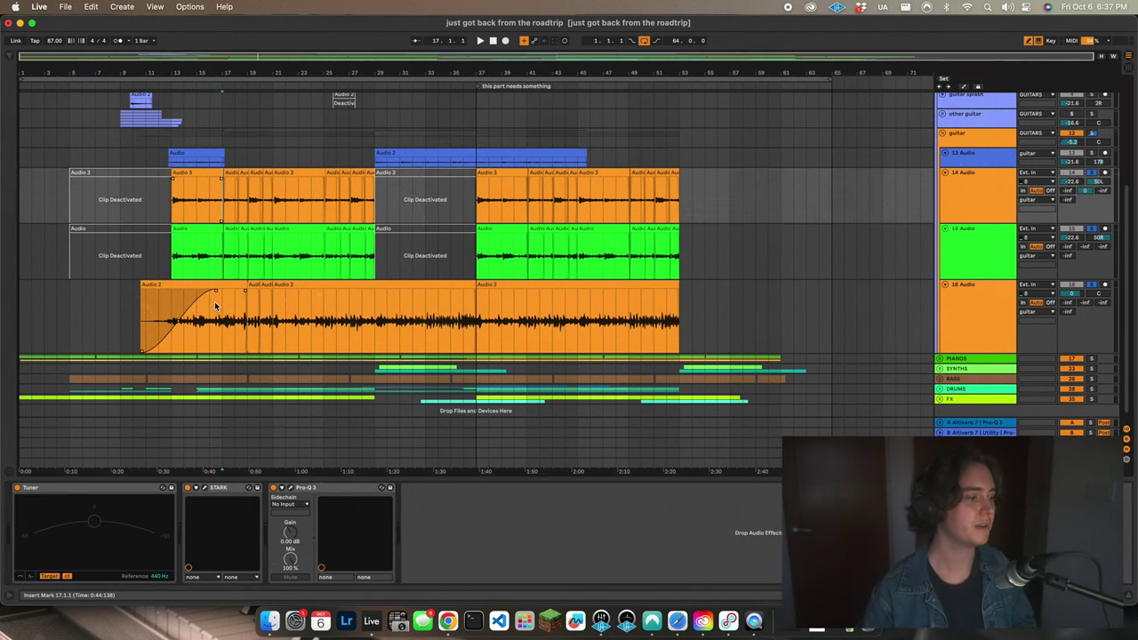
click(986, 135)
- Play from bar 17 and inspect Pro-Q 3: low cut near 150 Hz, +2.61 dB near 1.7 kHz
key(space)
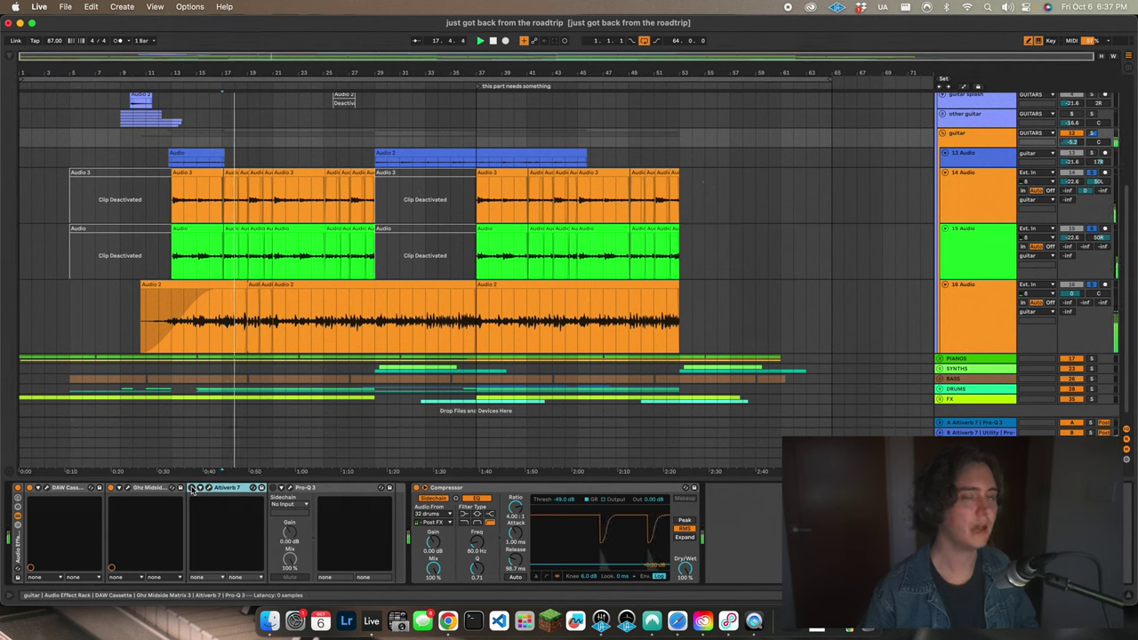
click(192, 488)
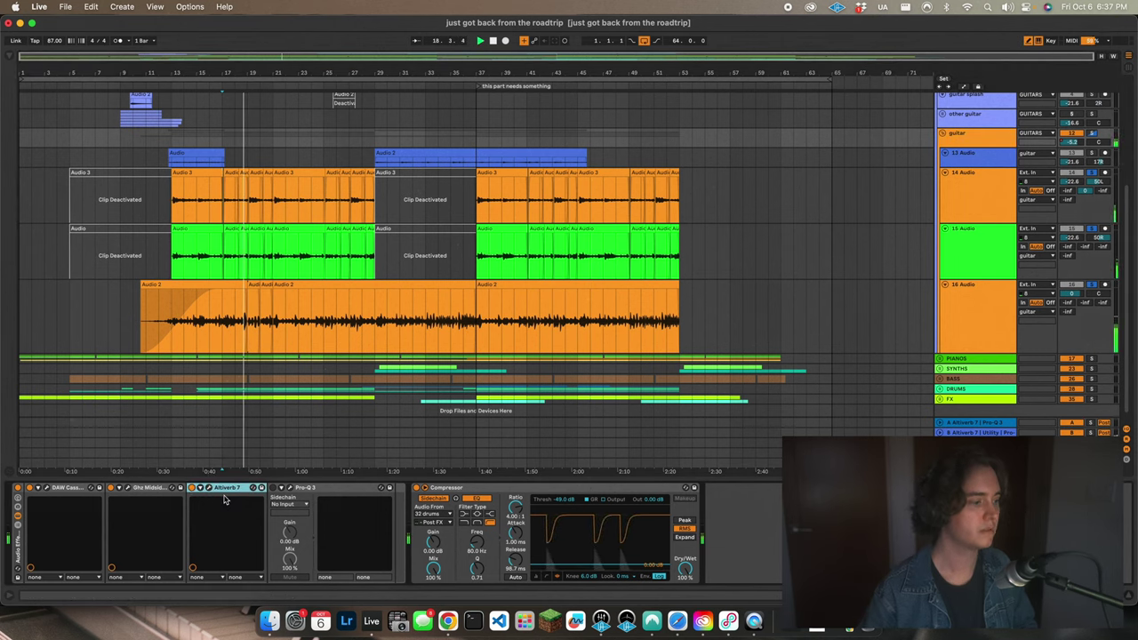
click(279, 491)
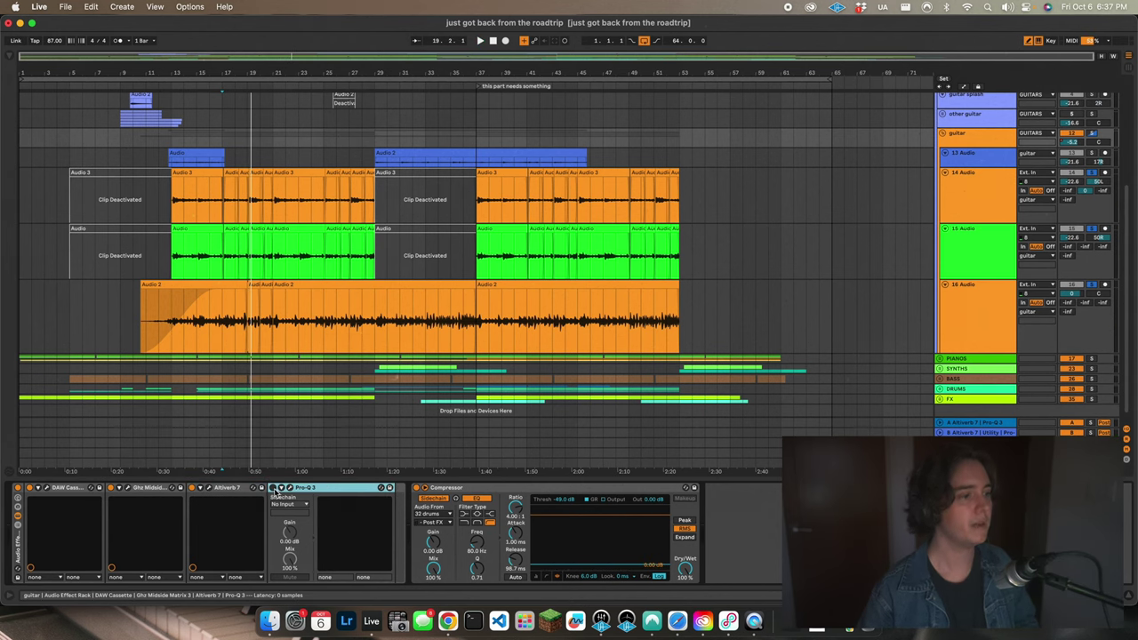
click(289, 489)
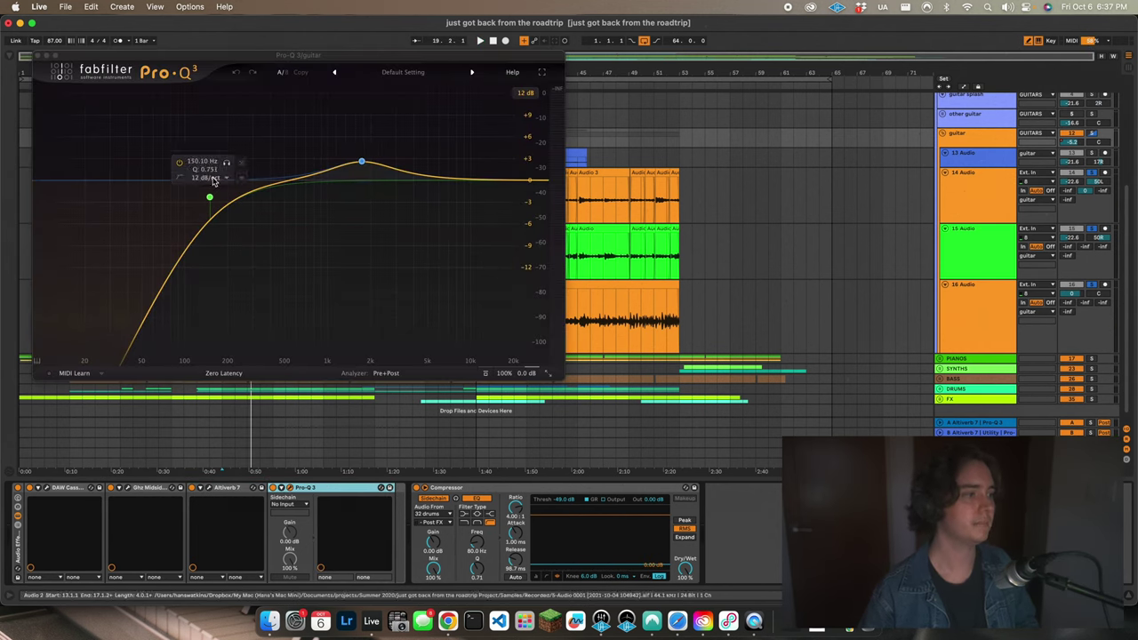
key(space)
key(space)
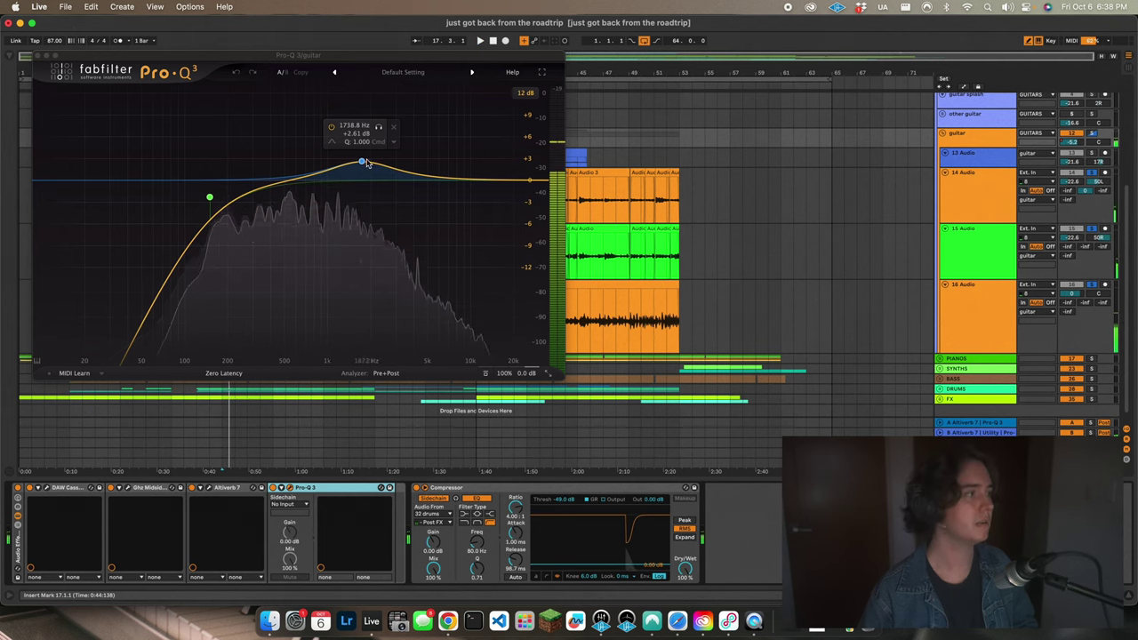
mouse_move(364, 169)
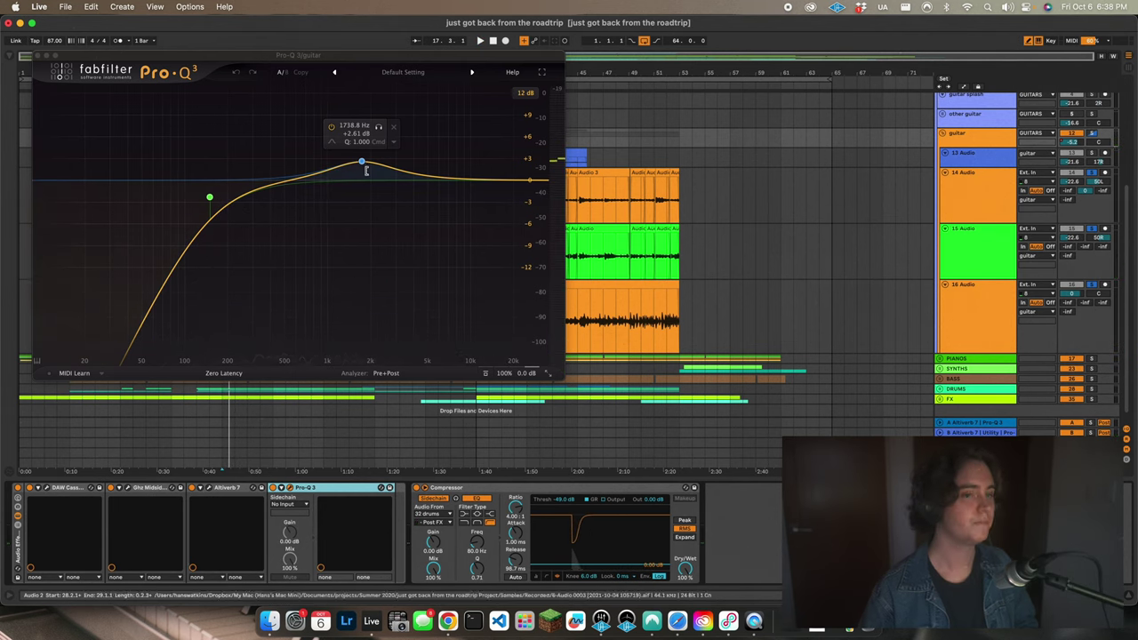
click(39, 57)
key(space)
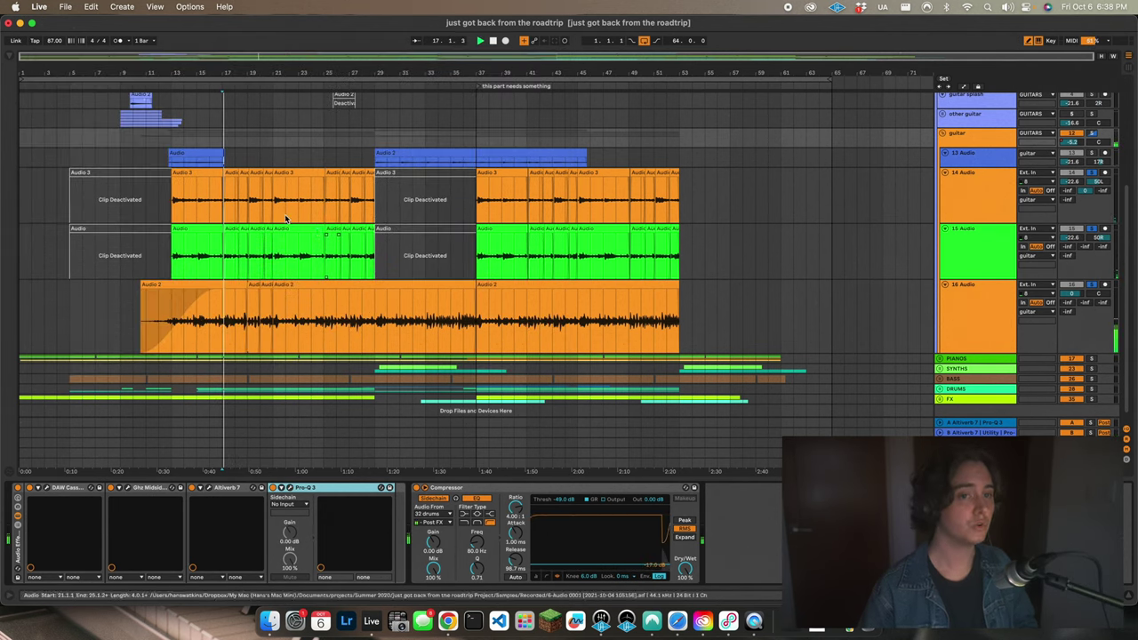
click(708, 311)
- Select and briefly play the bendy lead verb track, then delete the 15 Audio track
key(space)
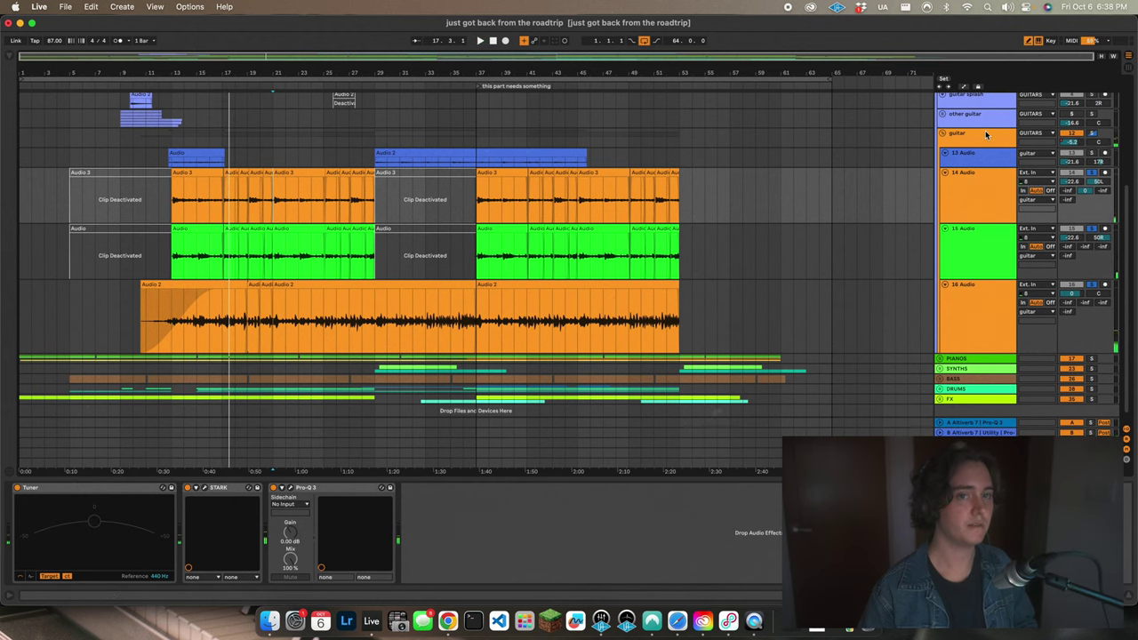
click(984, 136)
scroll(982, 146, up, 5)
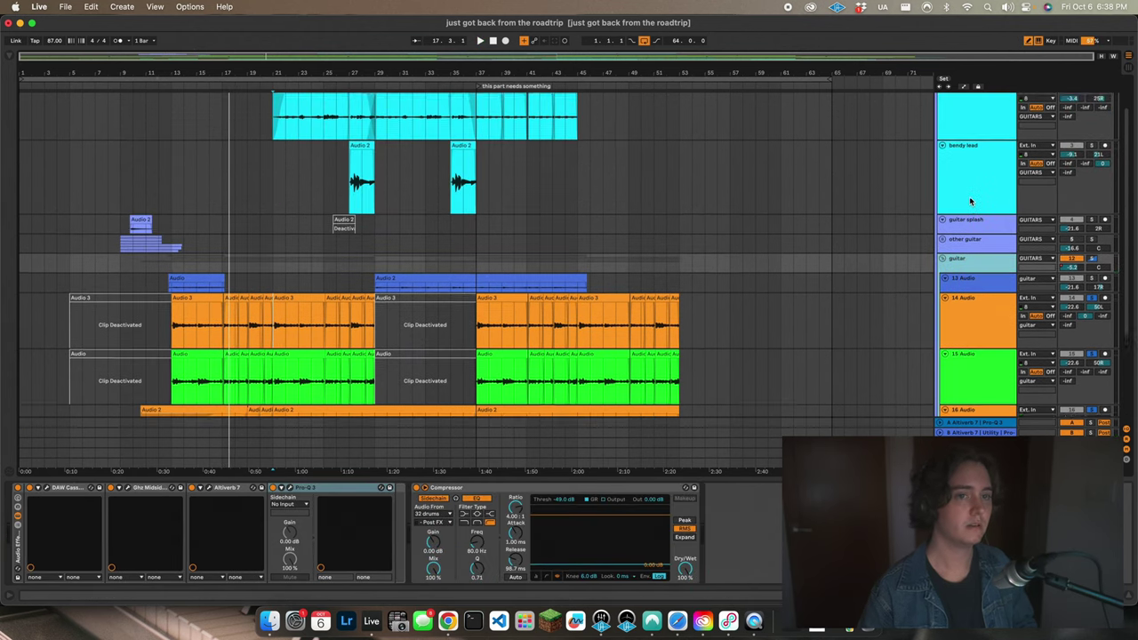
scroll(970, 201, up, 1)
click(987, 155)
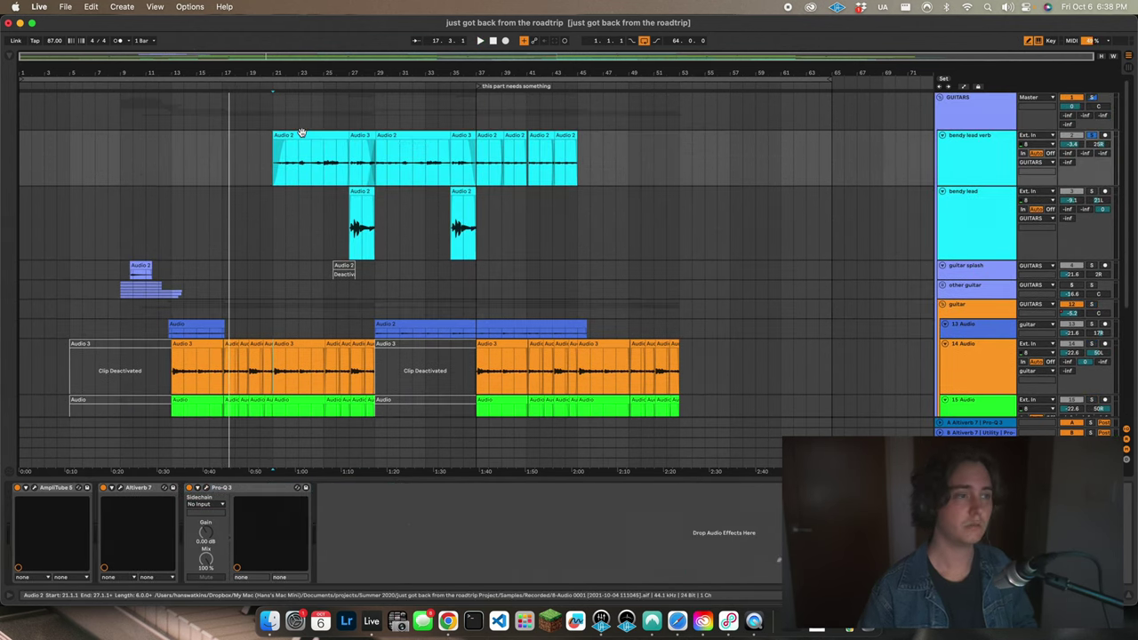
key(space)
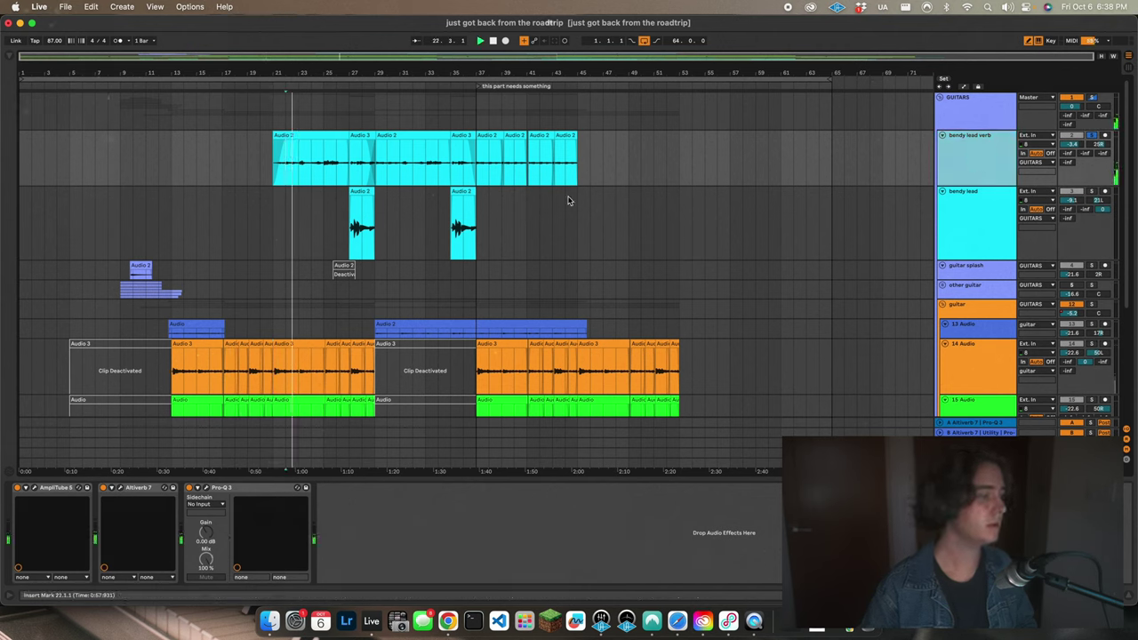
click(322, 231)
key(space)
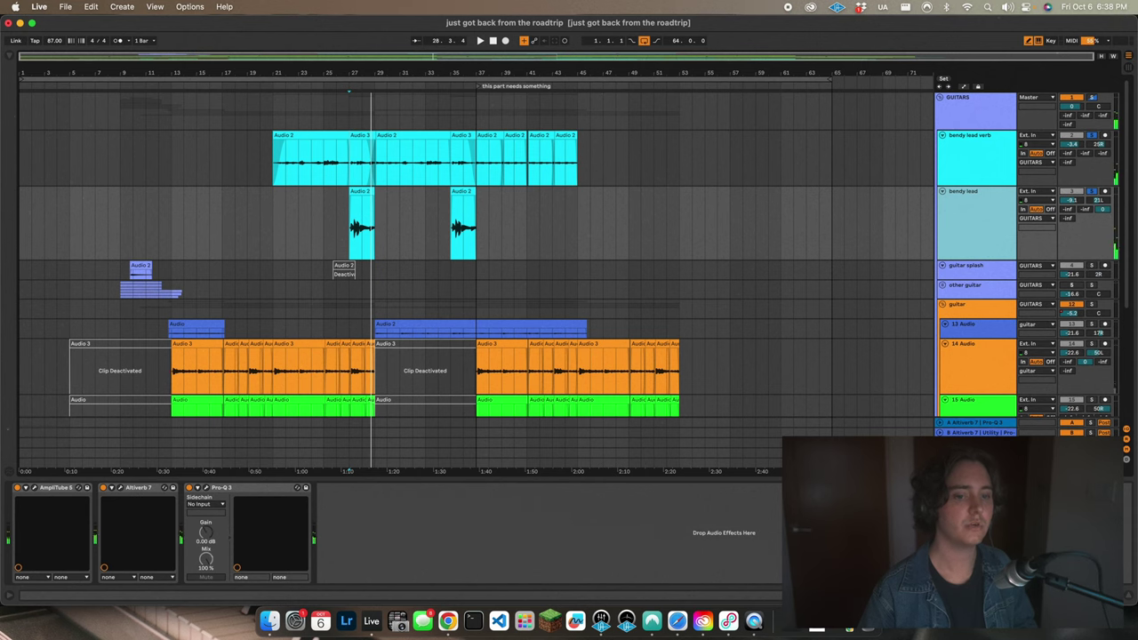
click(470, 400)
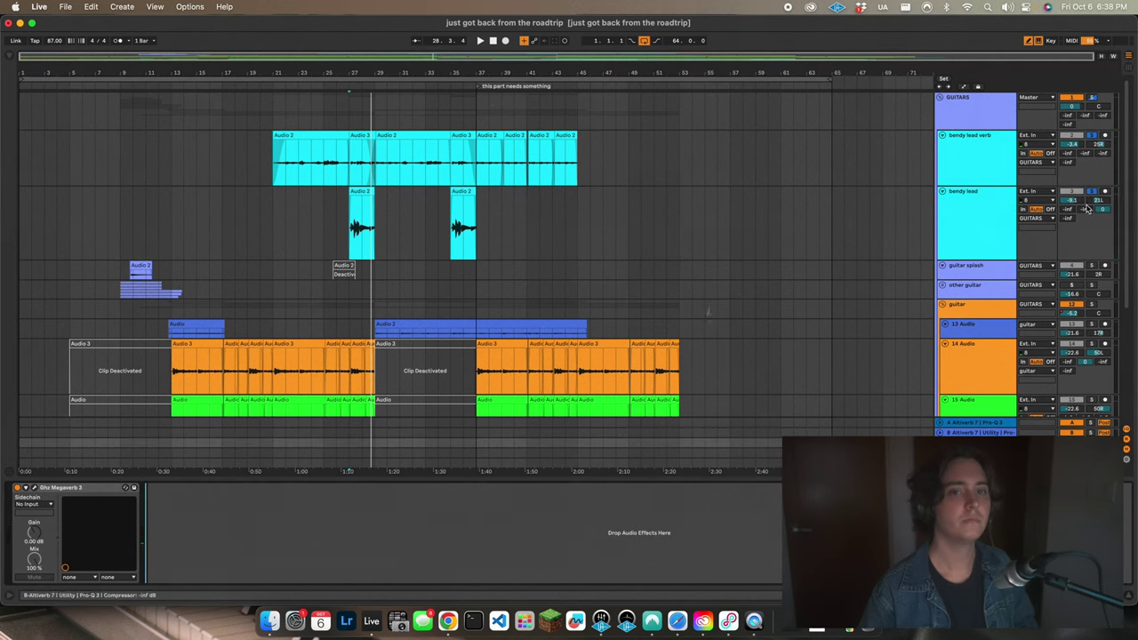
key(Delete)
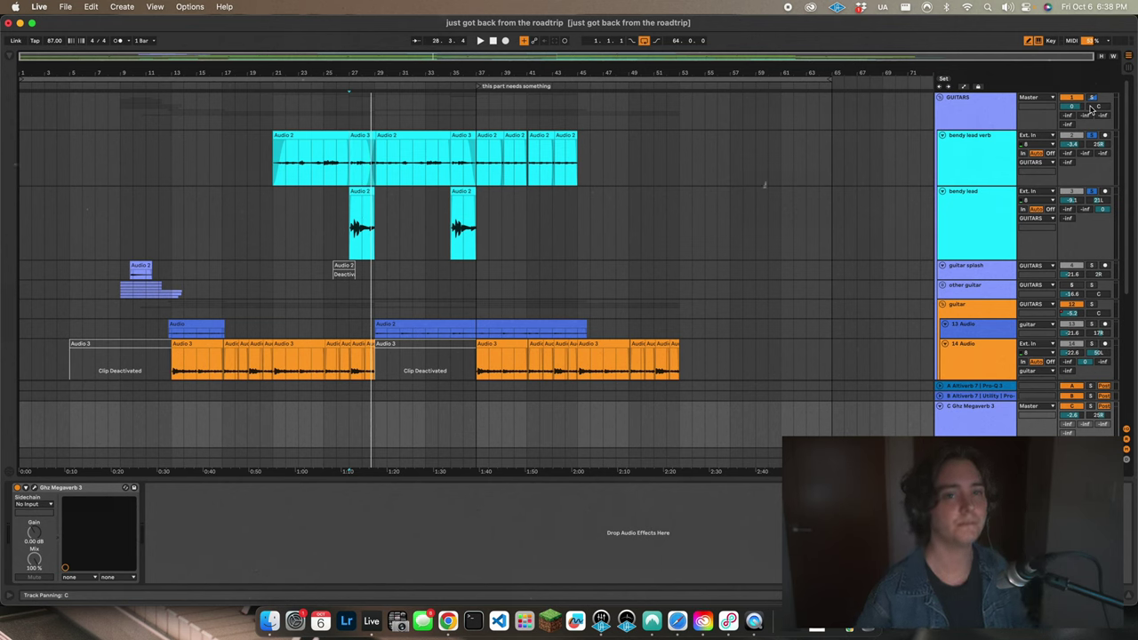
- Play from bar 22 in the bendy lead verb clip, then jump to bar 27
click(284, 161)
key(space)
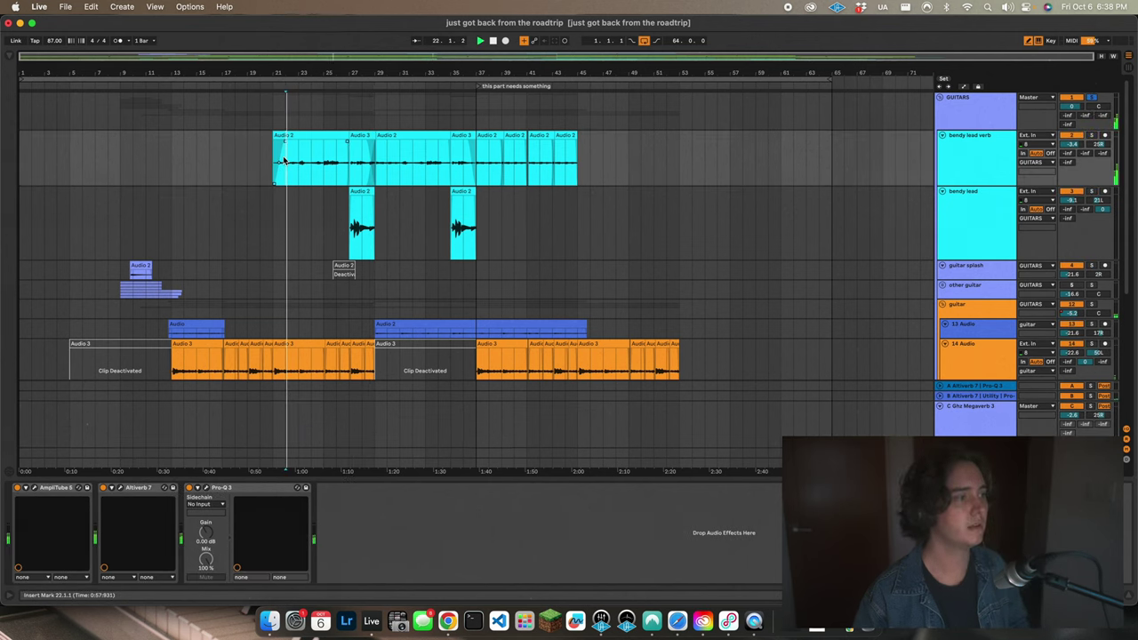
click(349, 173)
scroll(399, 195, down, 3)
scroll(622, 177, up, 3)
- Fold all groups with Alt+U, expand PIANOS, and select both unacorda tracks
click(956, 109)
key(alt+u)
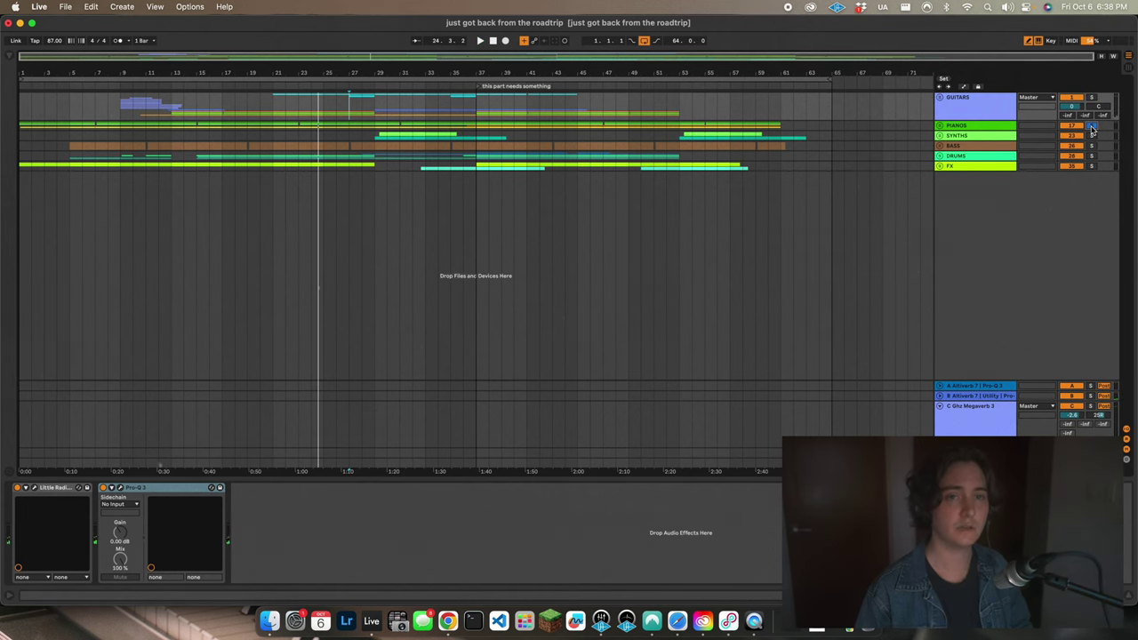
click(941, 125)
click(966, 149)
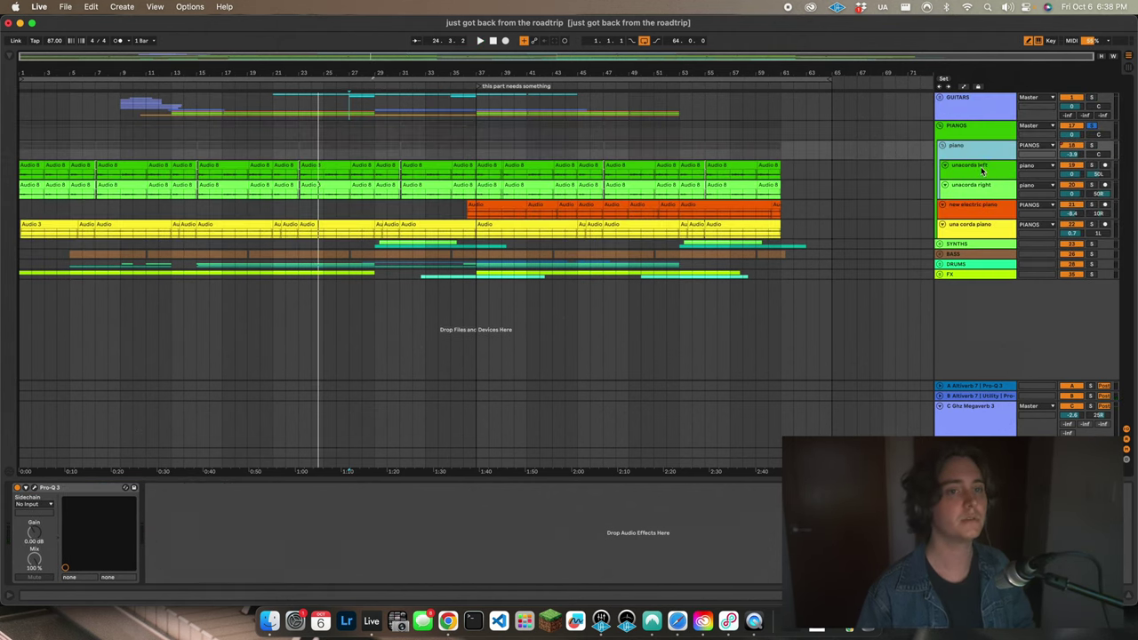
click(983, 172)
shift+click(985, 192)
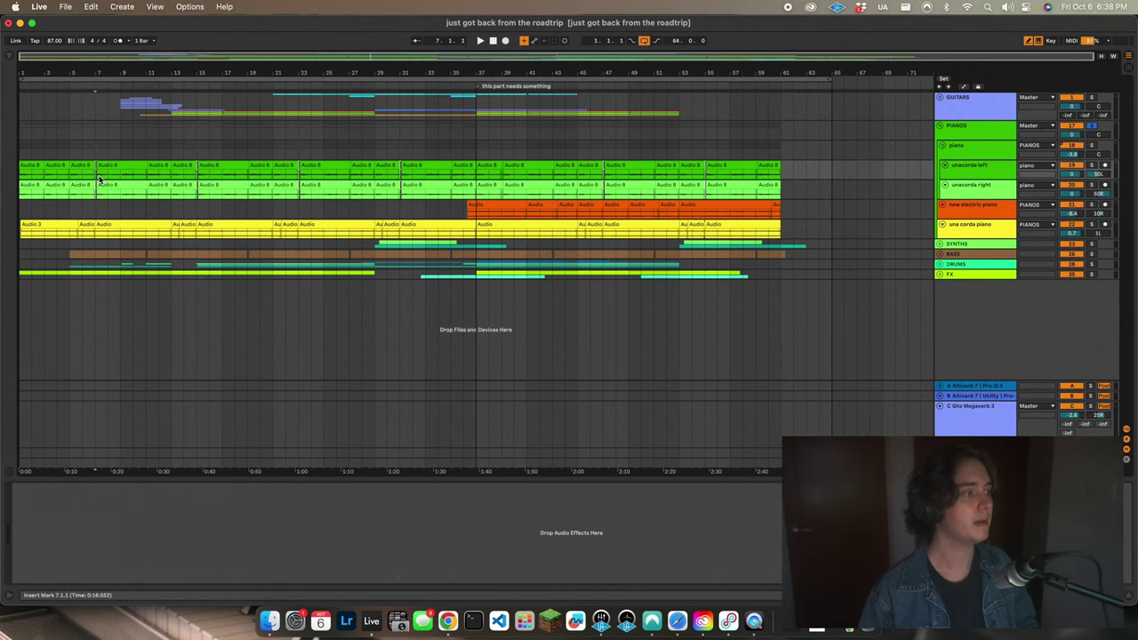
- Play the pianos from bar 7, zooming in on the clips and back out, then stop
key(space)
key(plus)
key(plus)
key(plus)
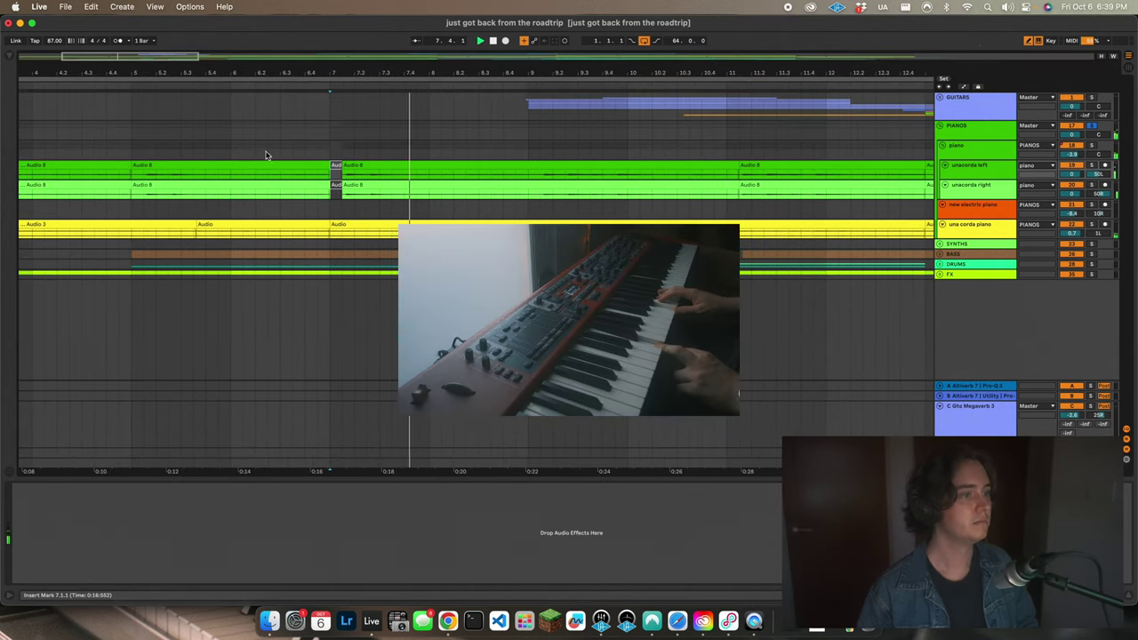
scroll(614, 176, right, 2)
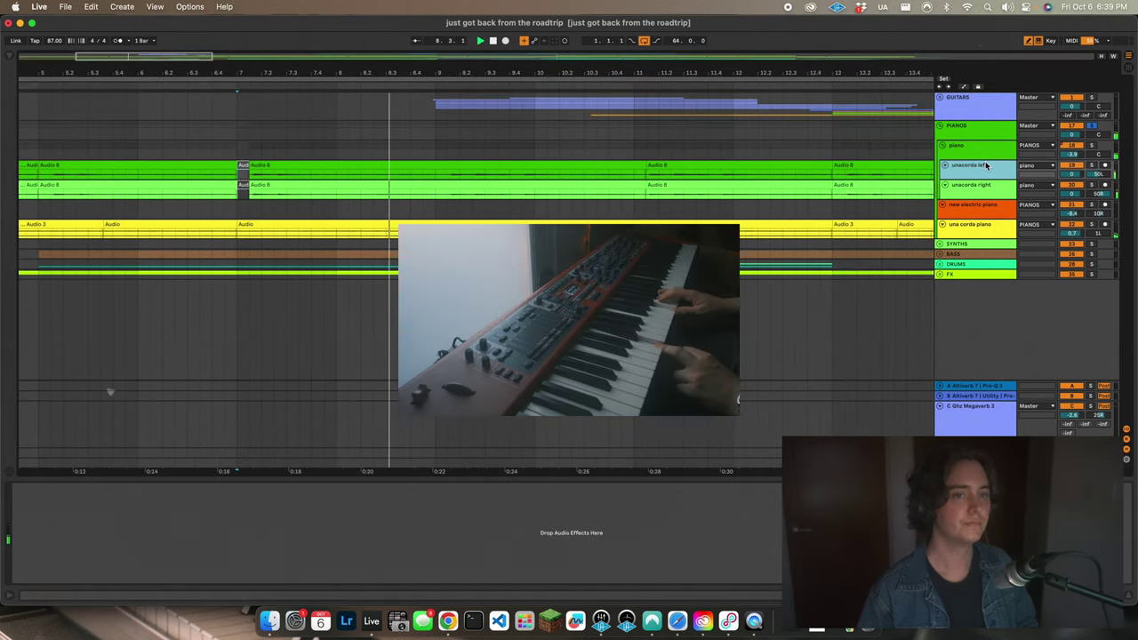
key(minus)
key(minus)
key(minus)
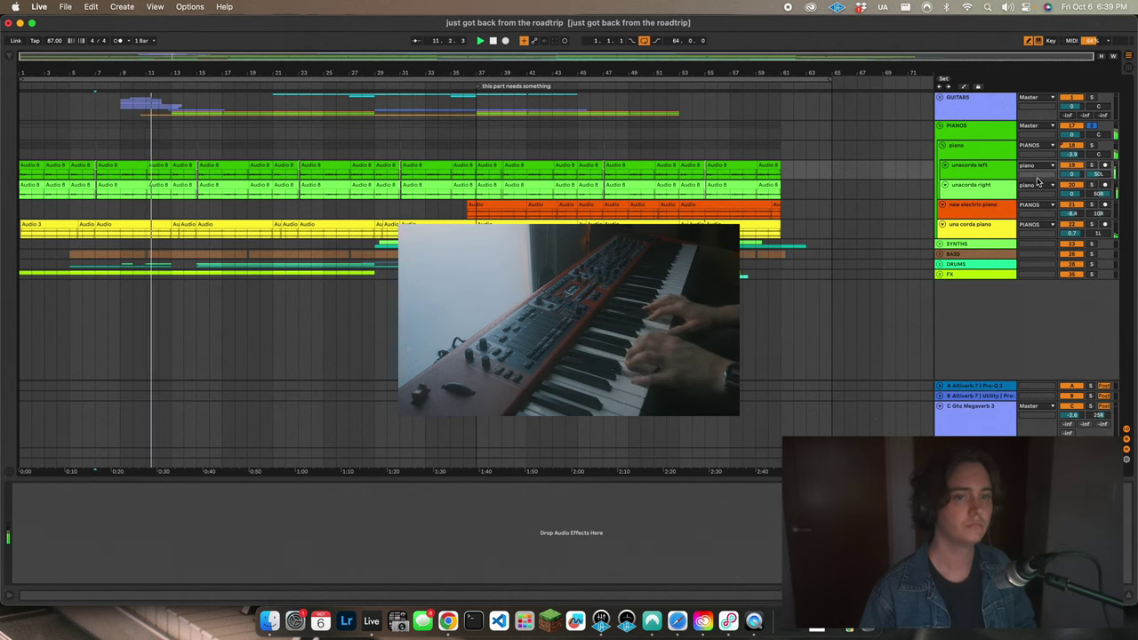
key(space)
click(969, 167)
- Play the piano tracks from bar 7, starting on the unacorda left track, then stop
click(956, 149)
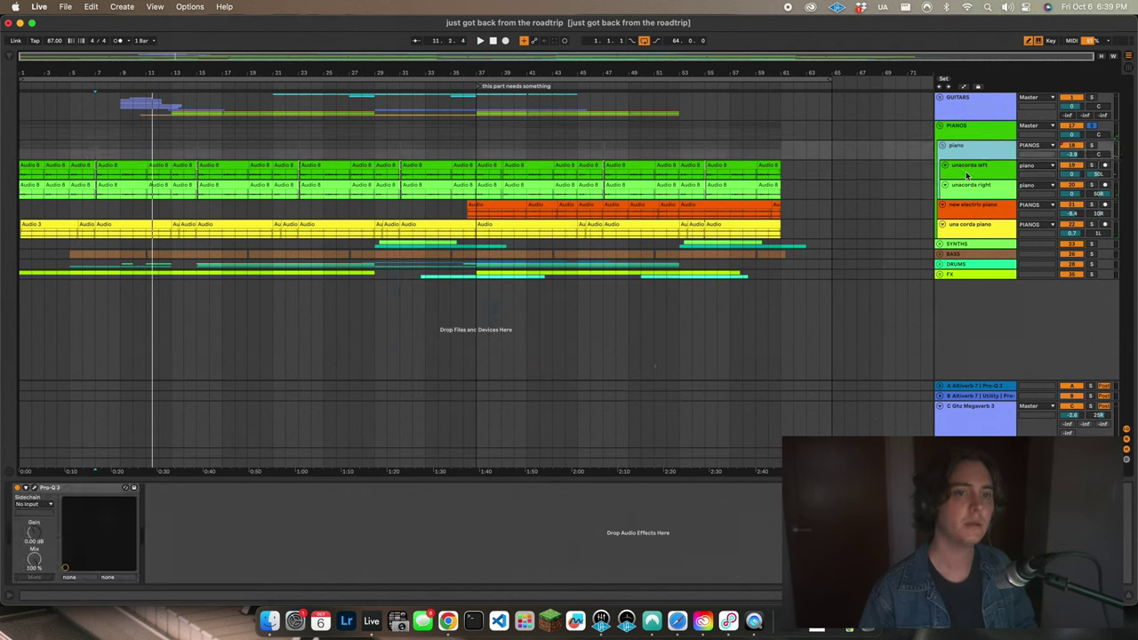
click(1091, 227)
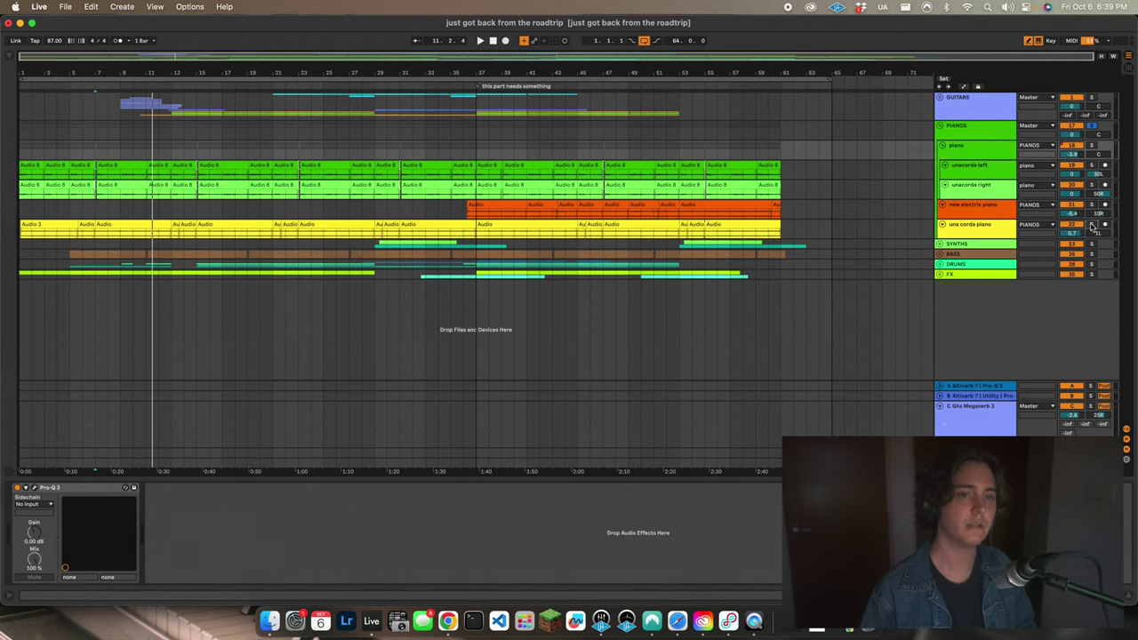
click(100, 233)
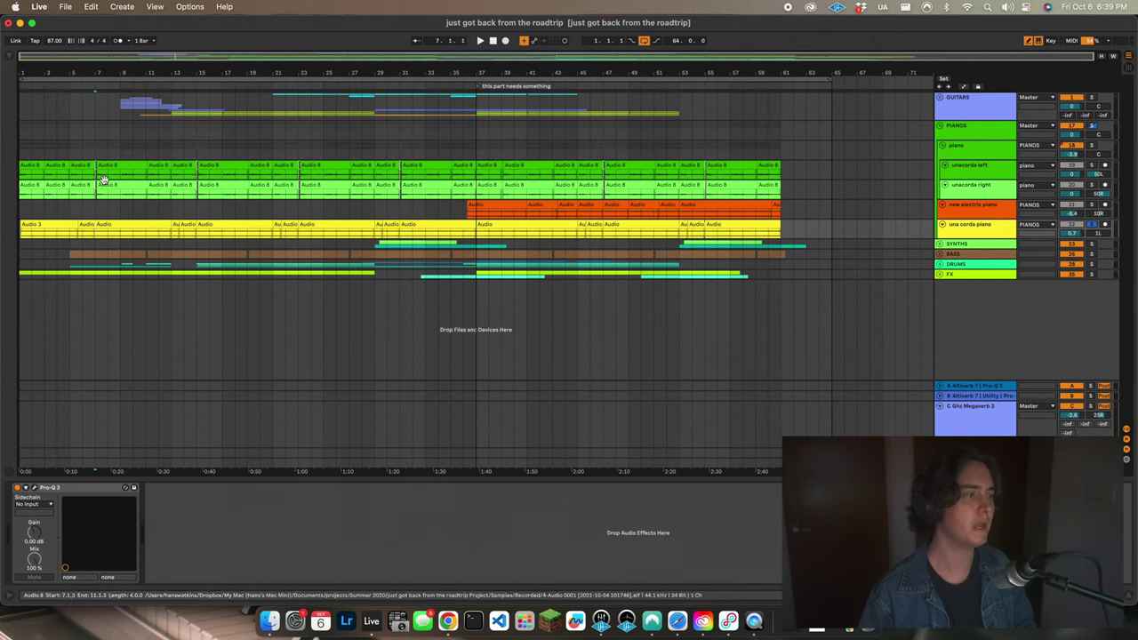
click(99, 174)
key(space)
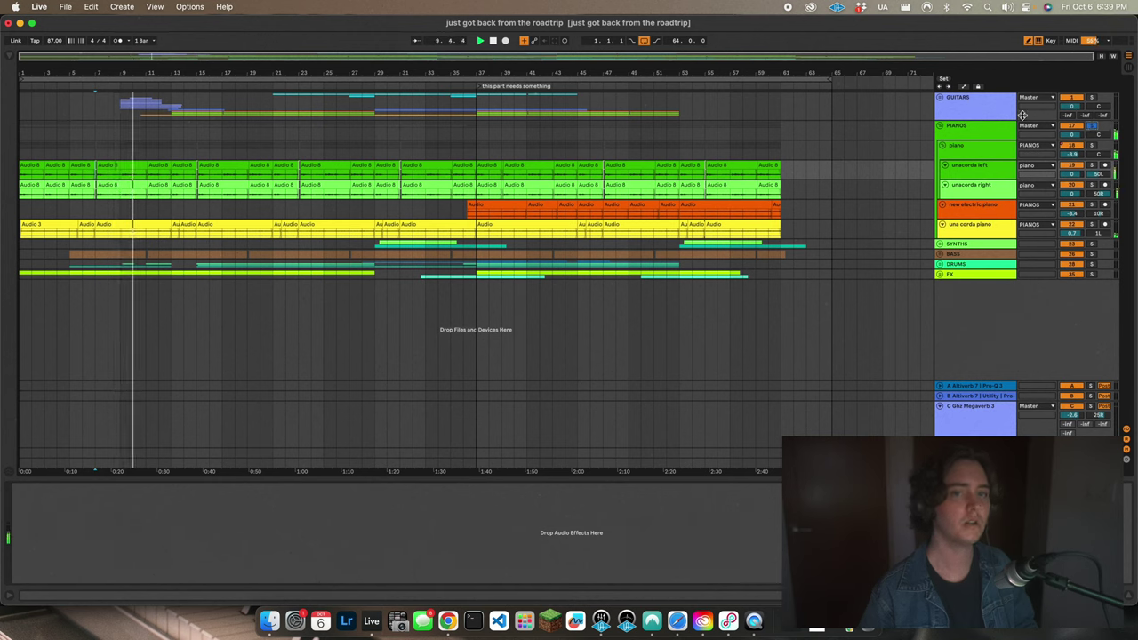
key(space)
- Replay from bar 37 where the new electric piano enters, showing the piano sub-group and PIANOS effects
click(991, 136)
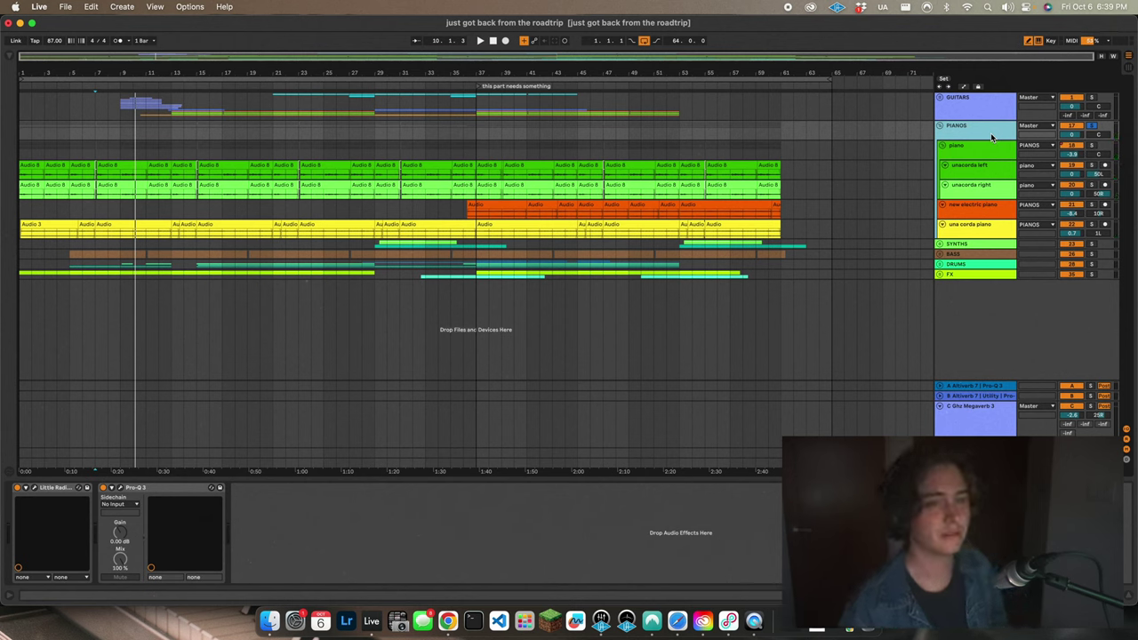
click(970, 213)
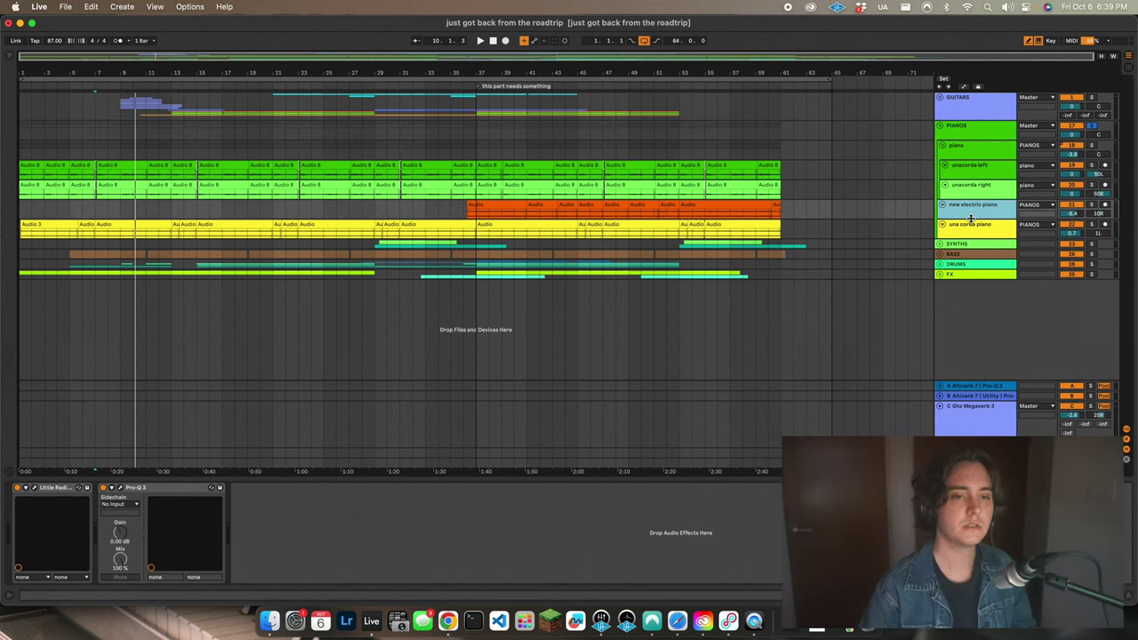
click(985, 129)
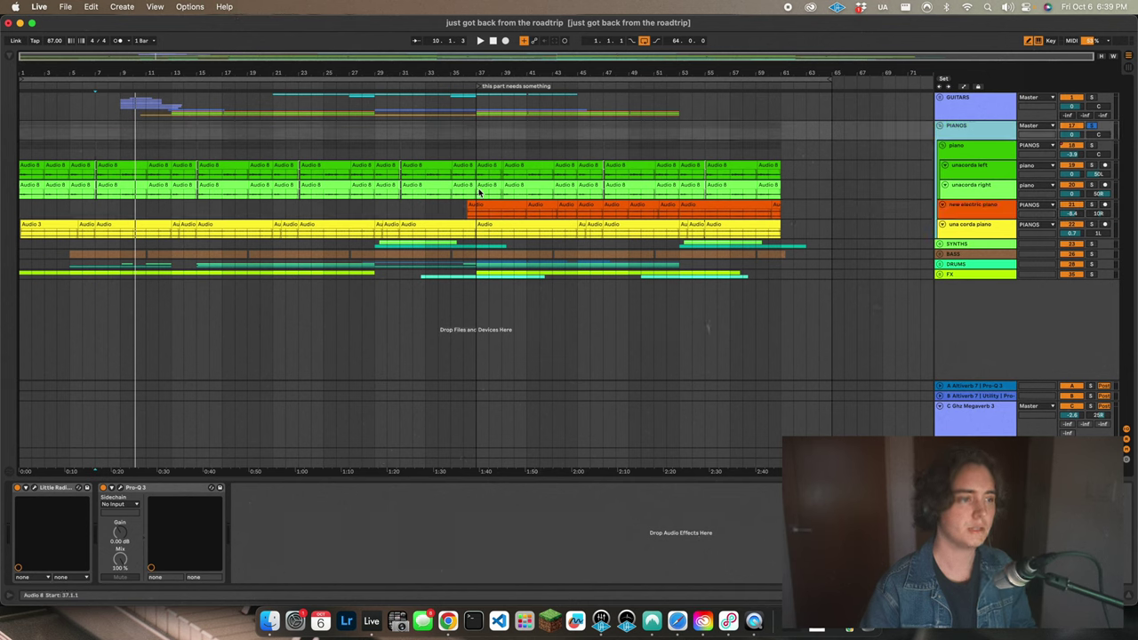
click(465, 212)
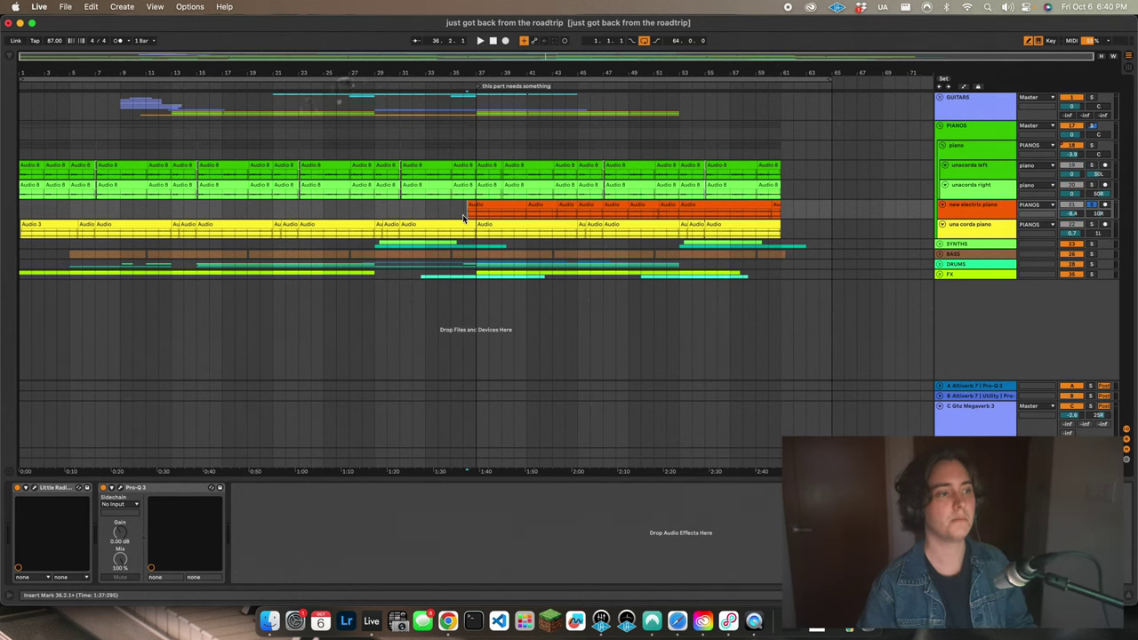
scroll(477, 216, up, 5)
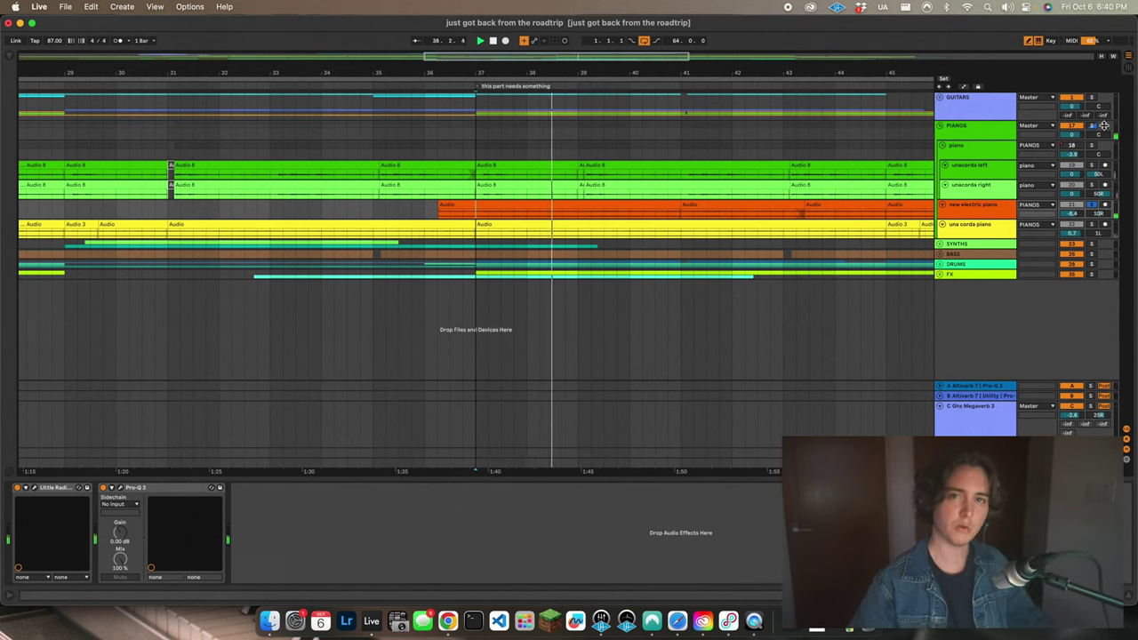
key(space)
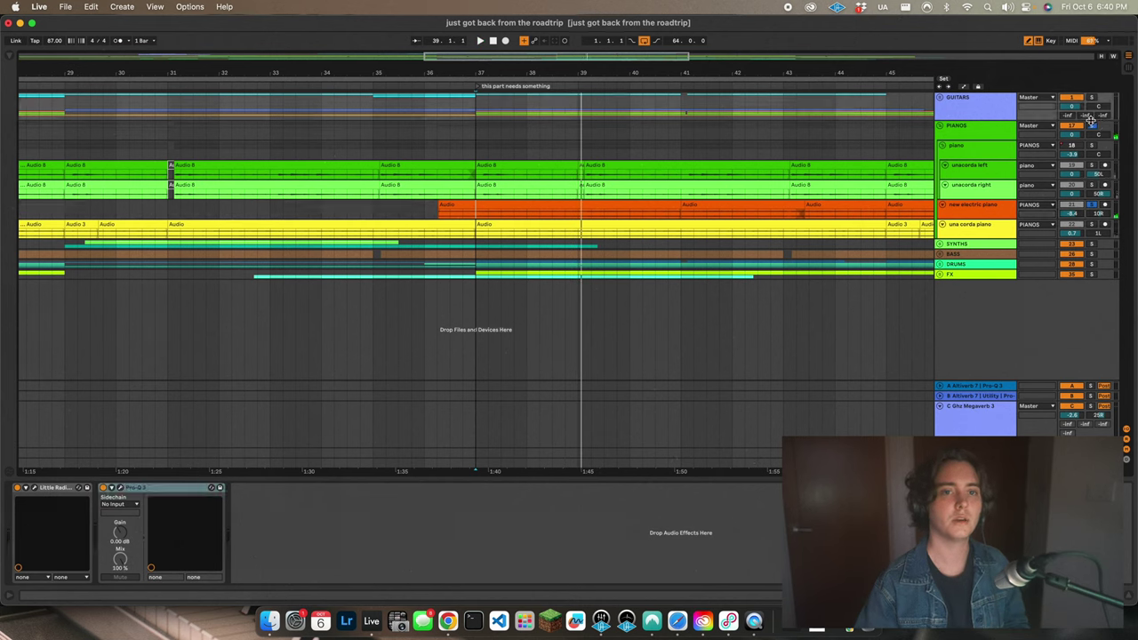
key(space)
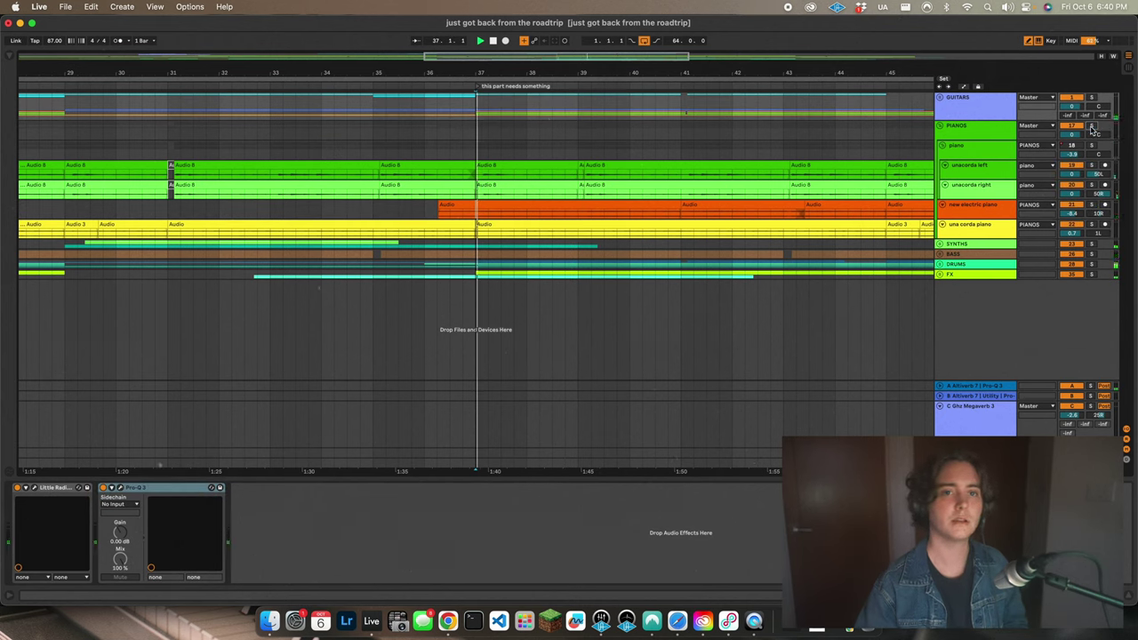
click(995, 153)
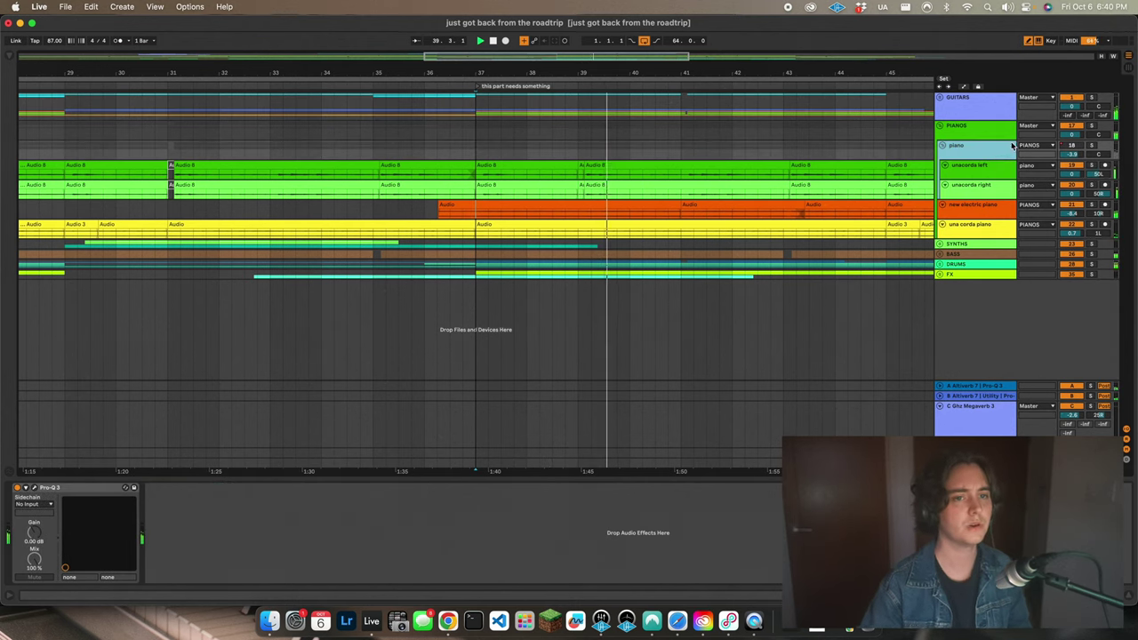
click(984, 134)
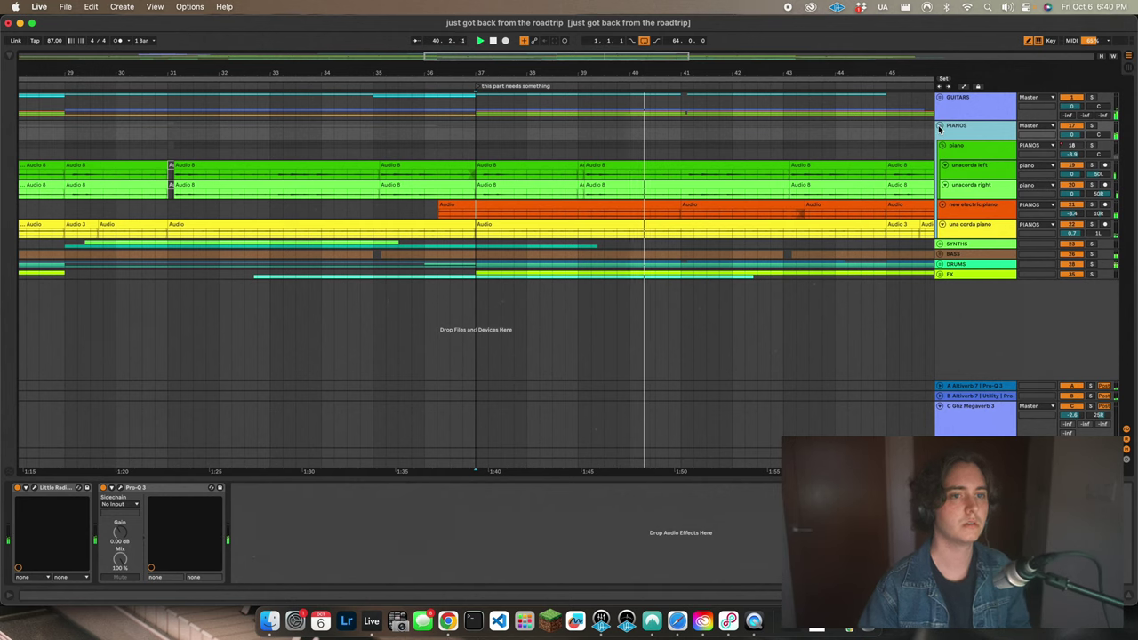
- Fold the PIANOS group, step through GUITARS, BASS and SYNTHS, and expand the BASS group
click(939, 127)
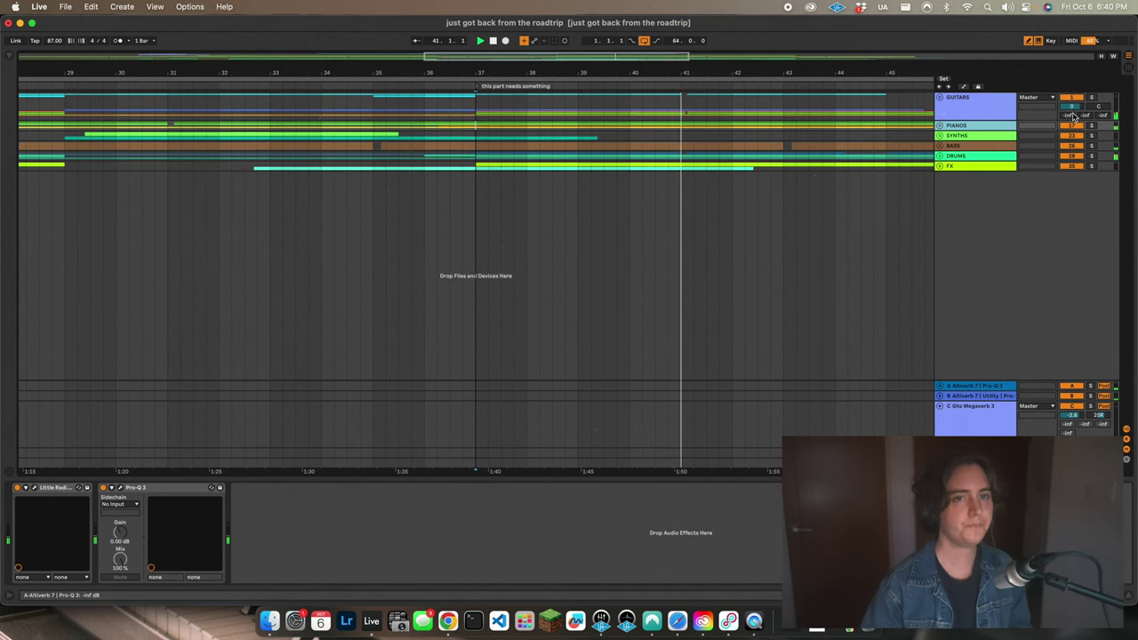
click(972, 100)
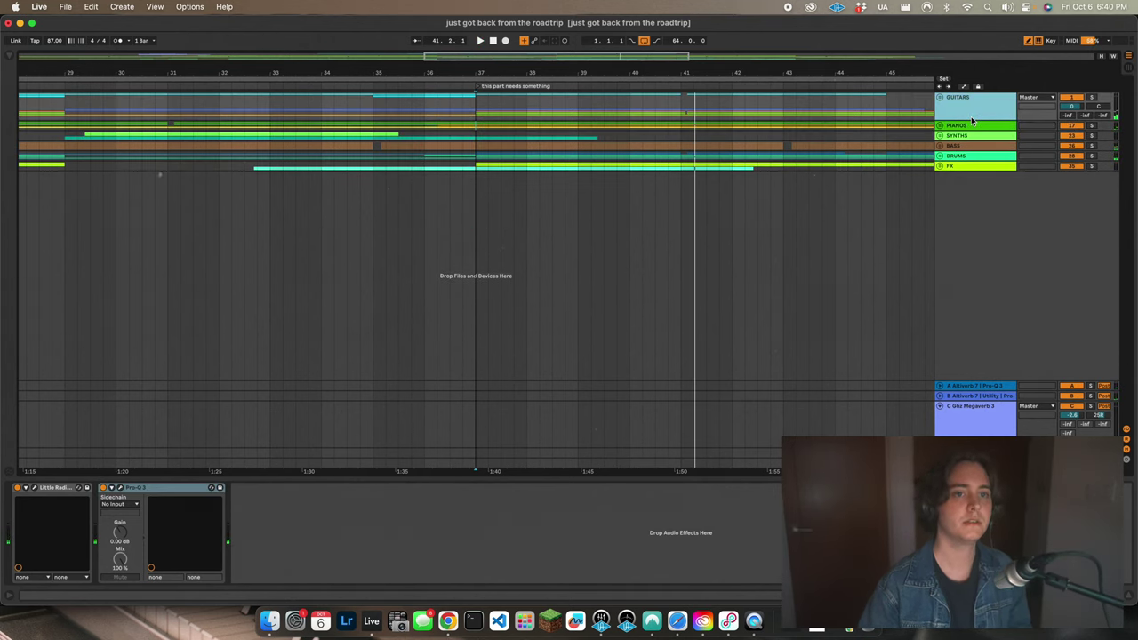
click(975, 146)
click(975, 137)
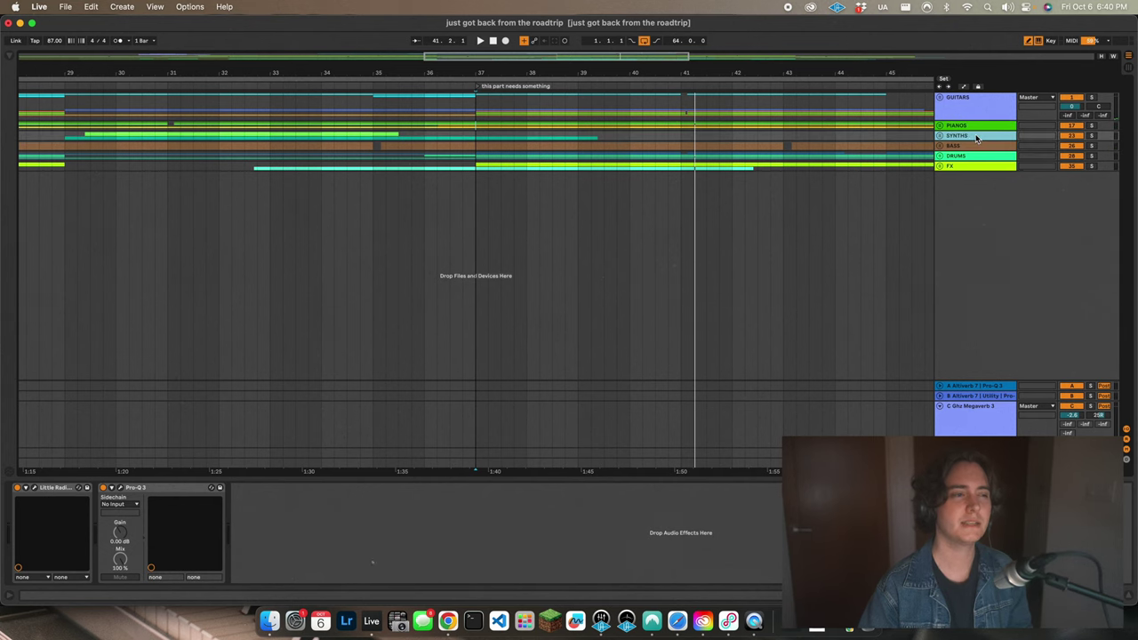
click(958, 146)
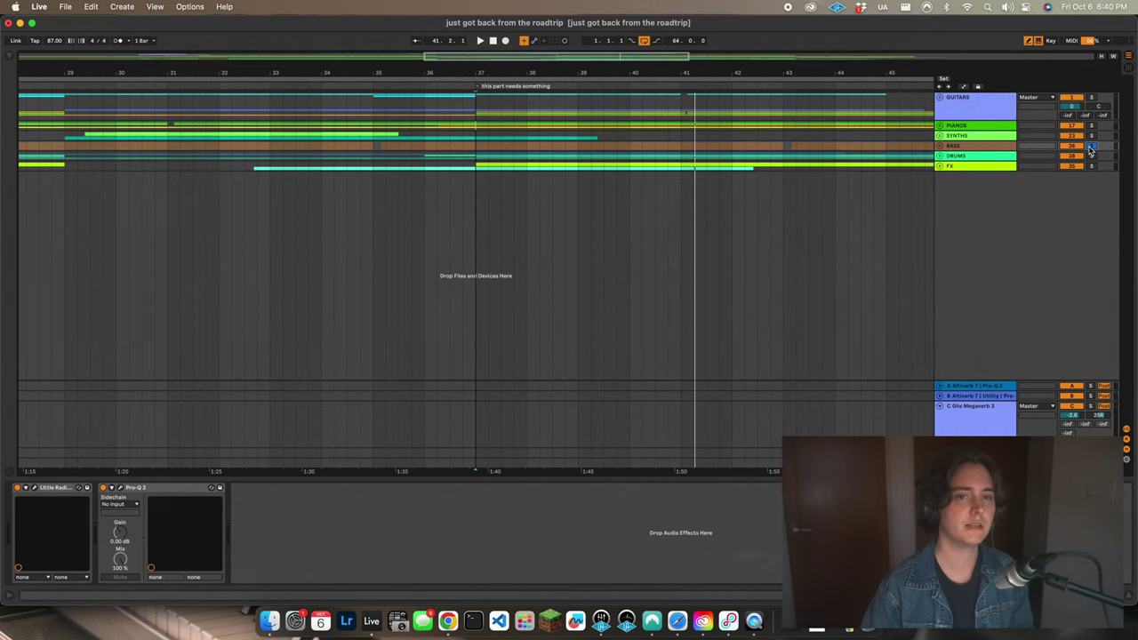
click(940, 147)
- Show the saw bass track's Radiator, Compressor and Pro-Q 3 chain and play from bar 23
scroll(292, 147, left, 5)
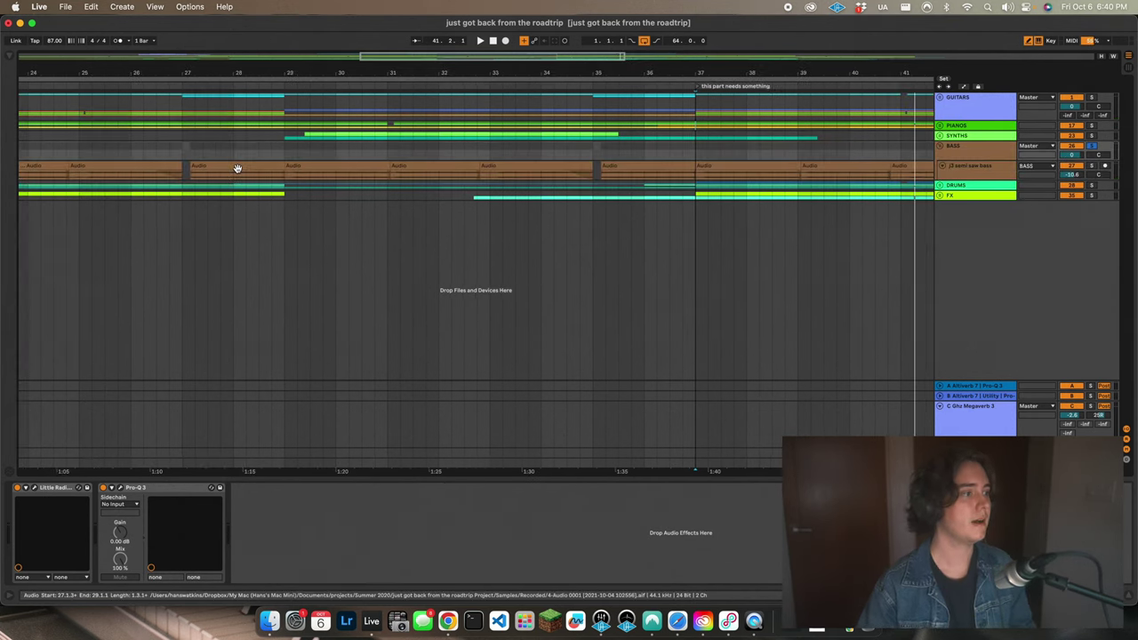
click(217, 167)
click(981, 166)
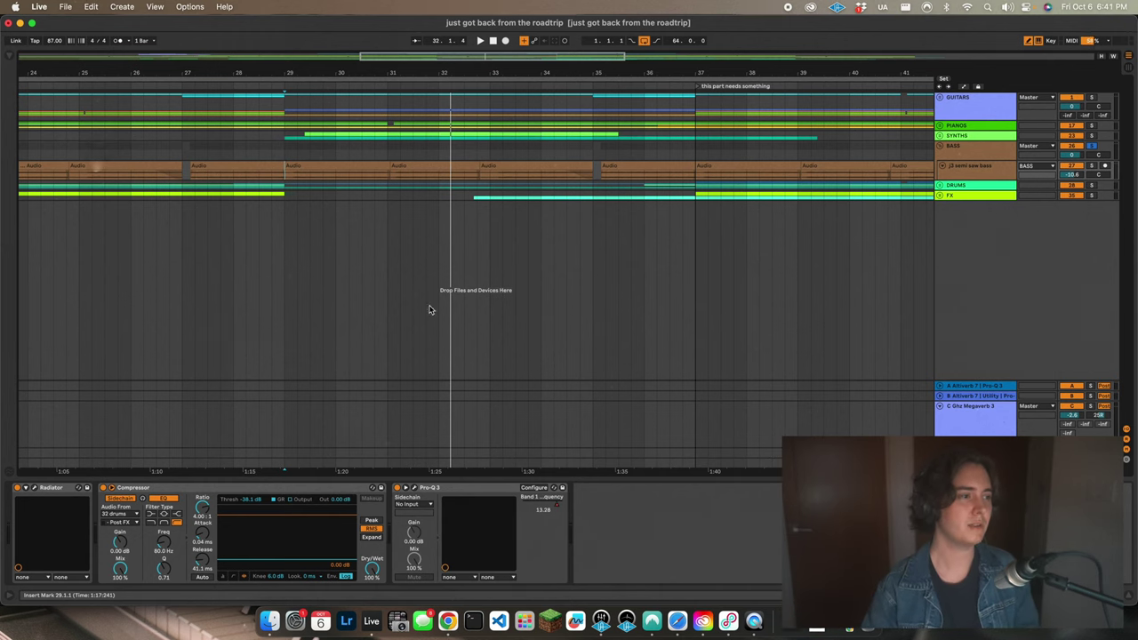
scroll(288, 178, left, 5)
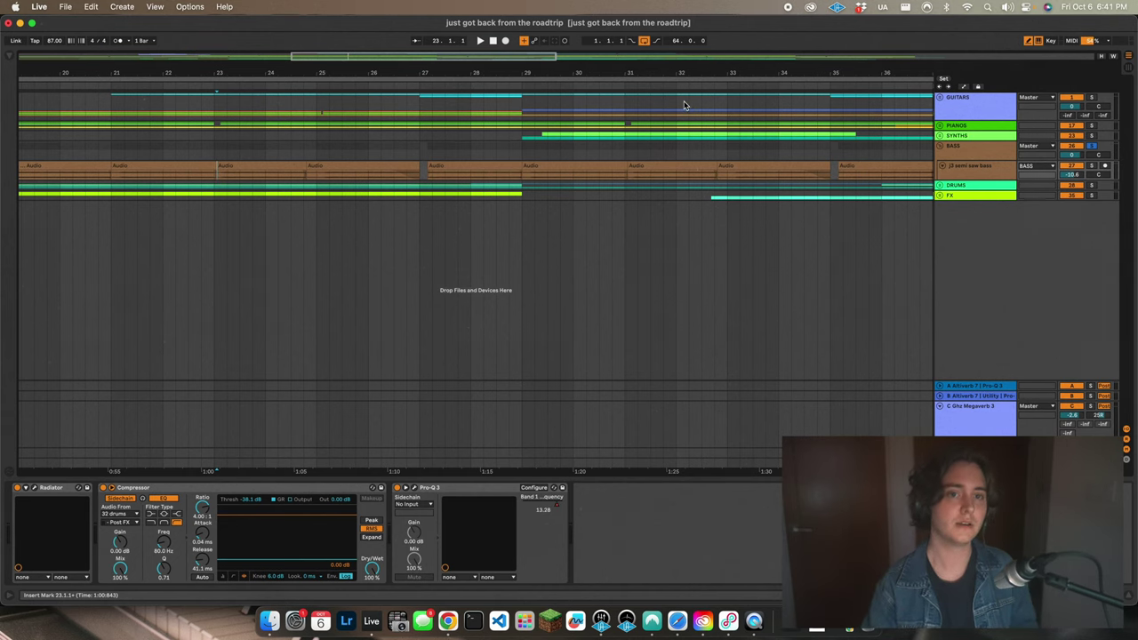
key(space)
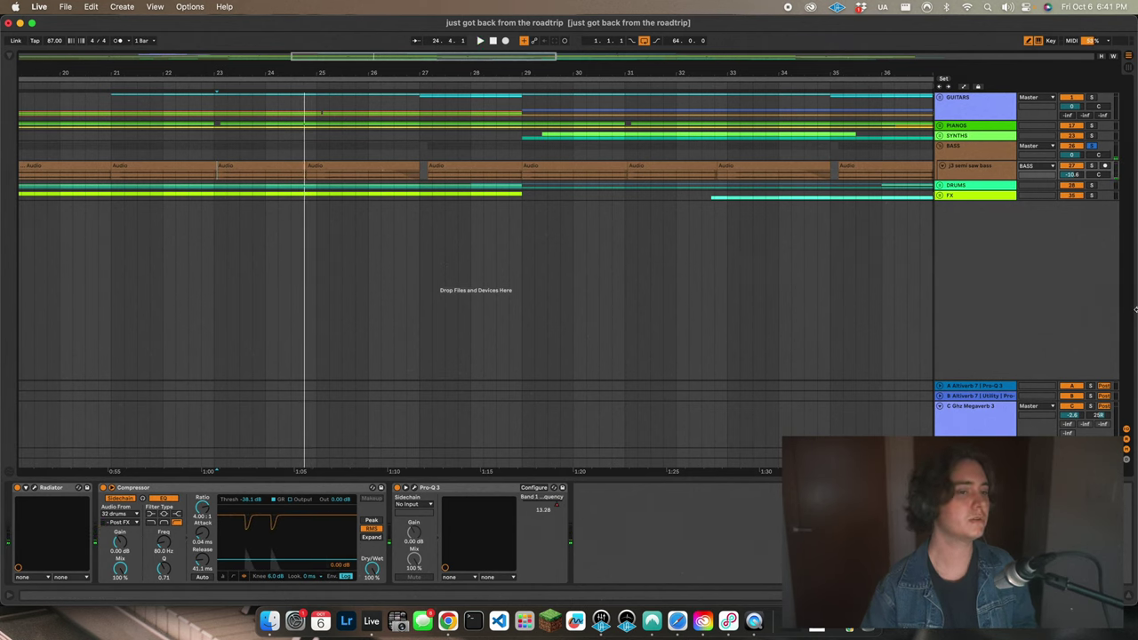
click(961, 174)
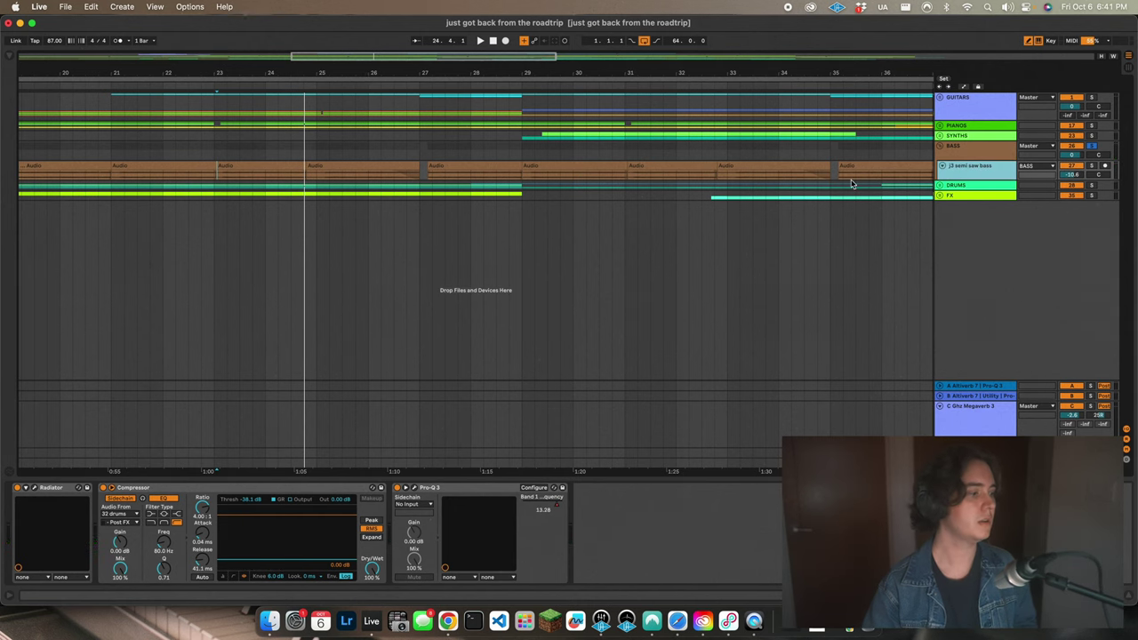
- Open the Radiator window during playback, undo a raised Output level with Cmd+Z, and close it
click(34, 489)
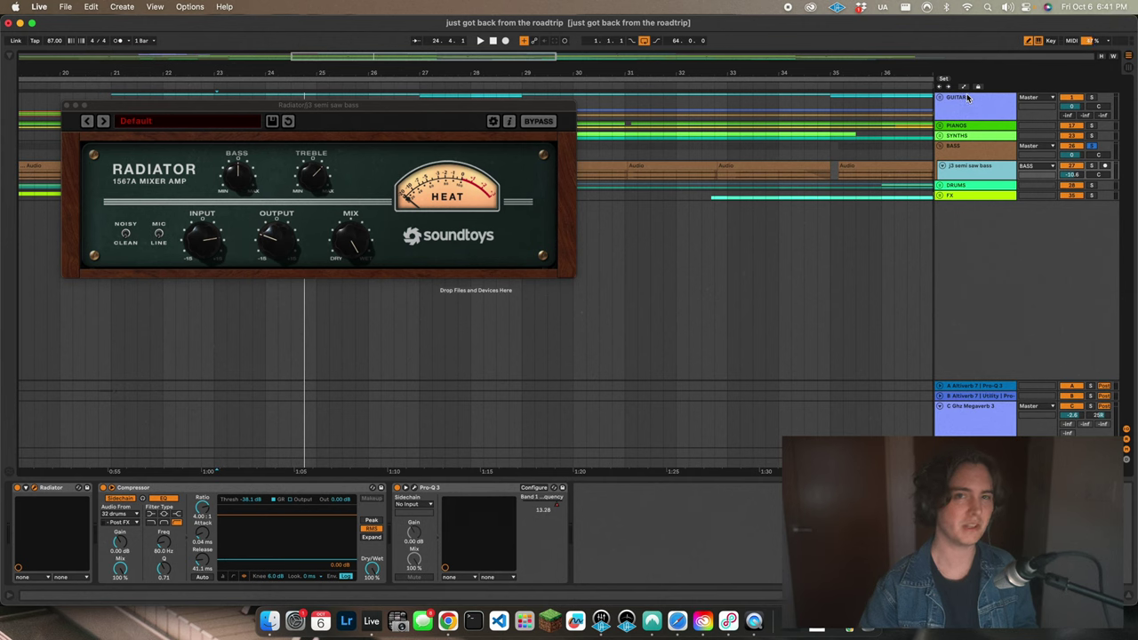
key(space)
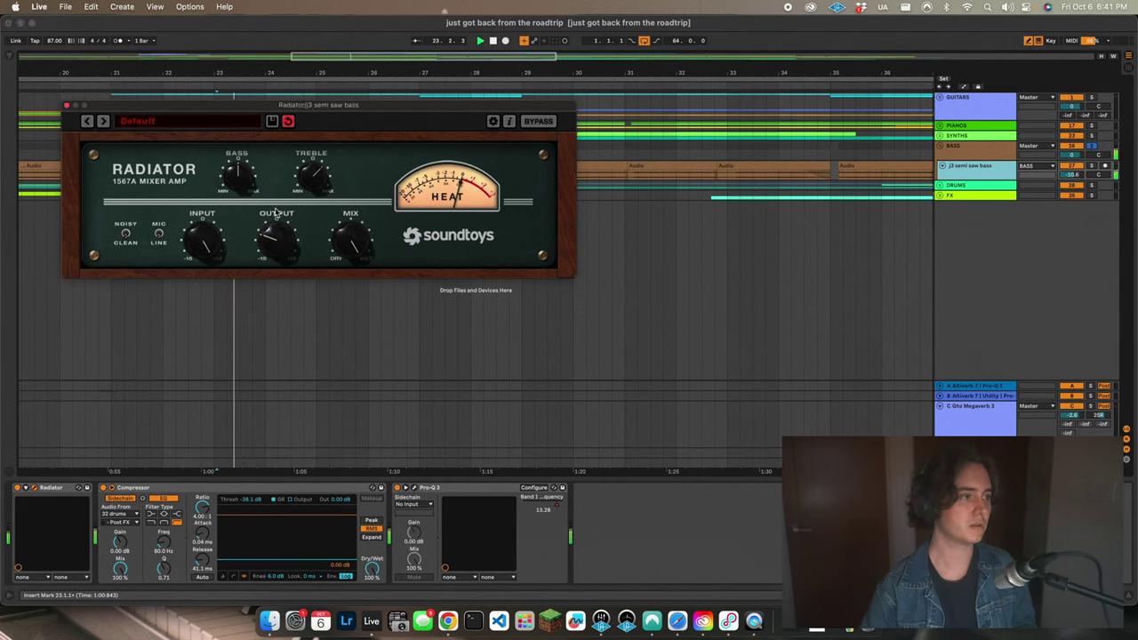
drag(278, 233, 281, 212)
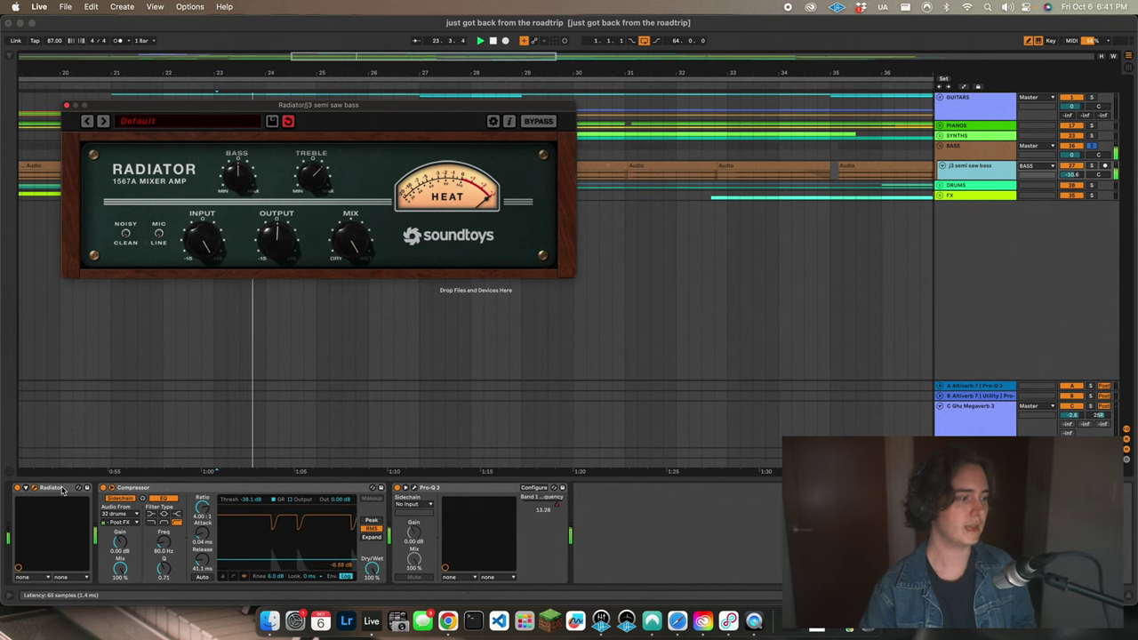
key(super+z)
key(super+z)
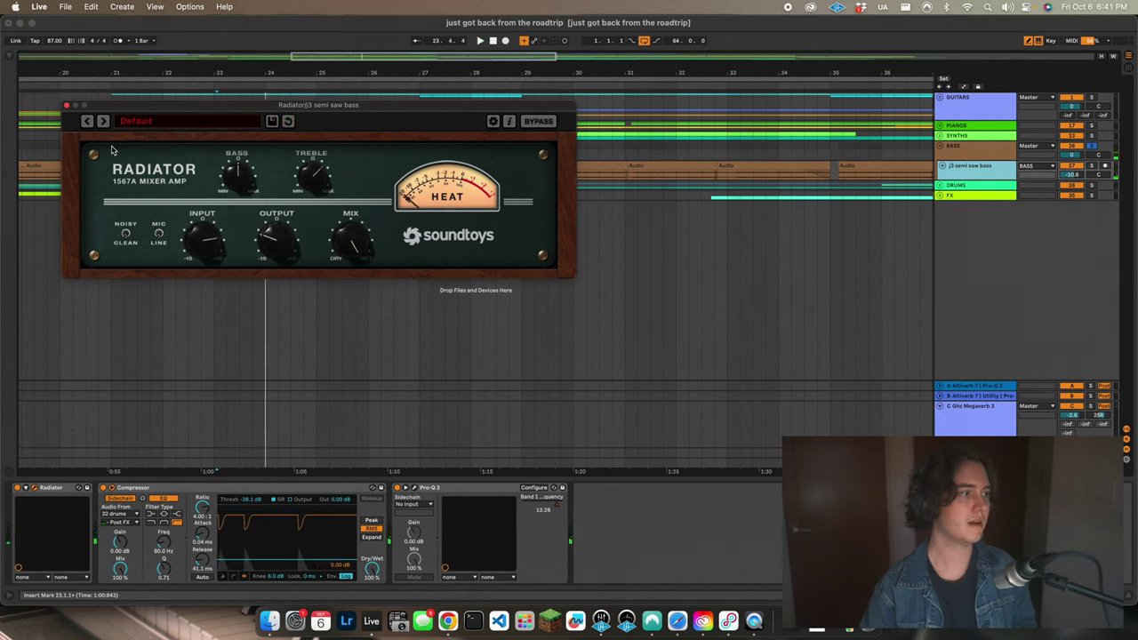
click(67, 105)
- Show the BASS group's devices, play briefly, and turn off the BASS group's Solo
click(953, 158)
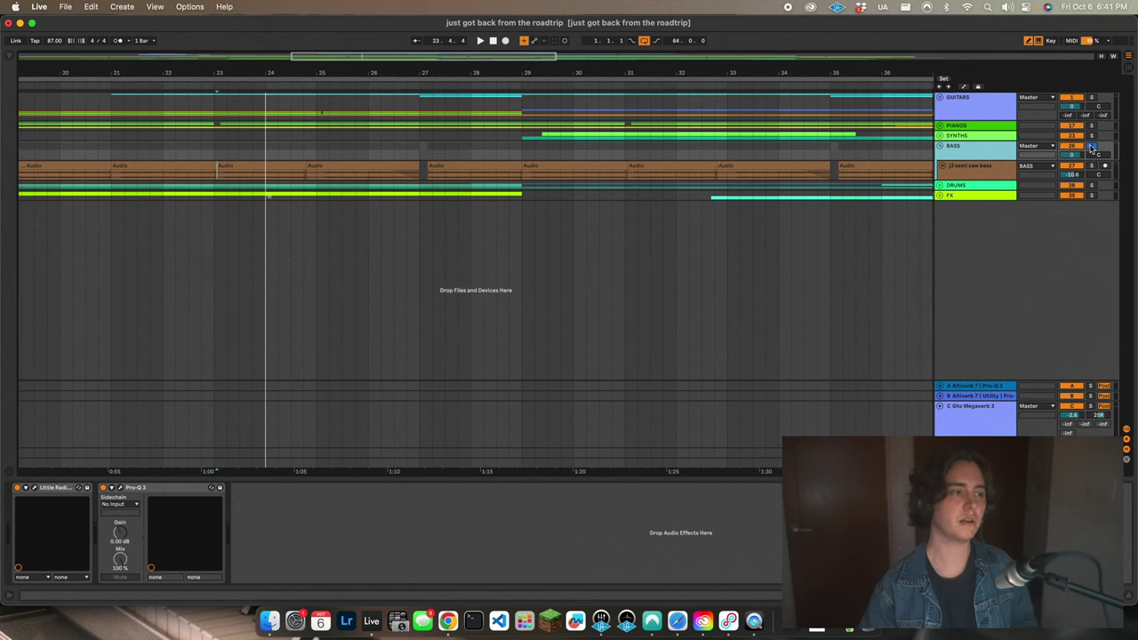
key(space)
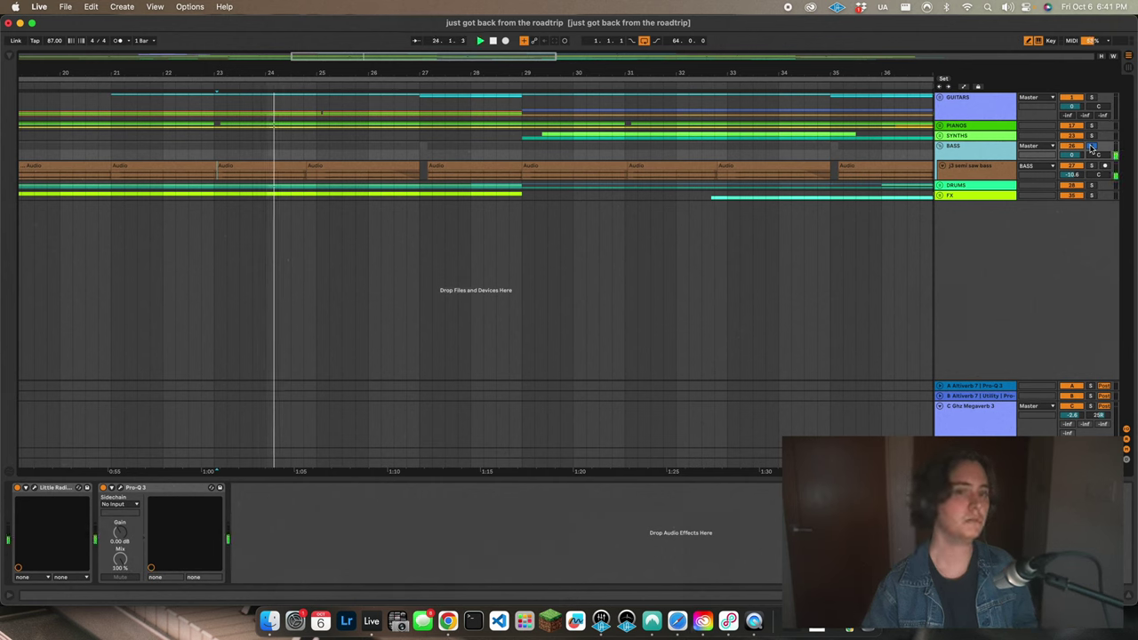
key(space)
click(1091, 147)
click(997, 153)
- Unfold SYNTHS, select fragile sine mfx 16, zoom in around bar 29, and play from bar 28
click(939, 135)
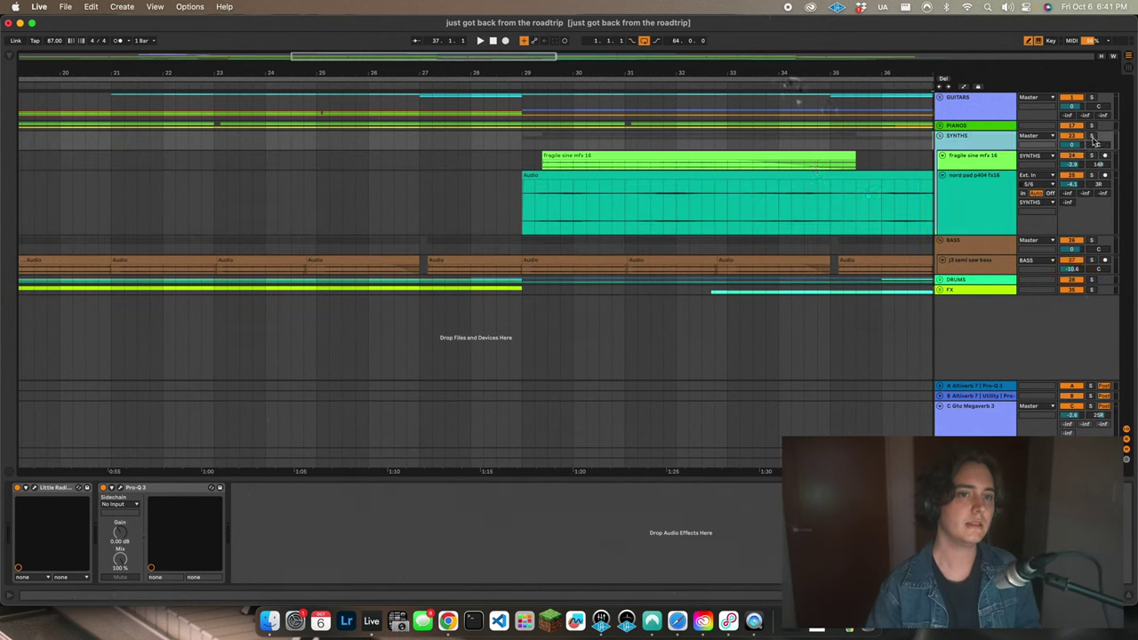
click(677, 192)
key(minus)
key(minus)
click(455, 160)
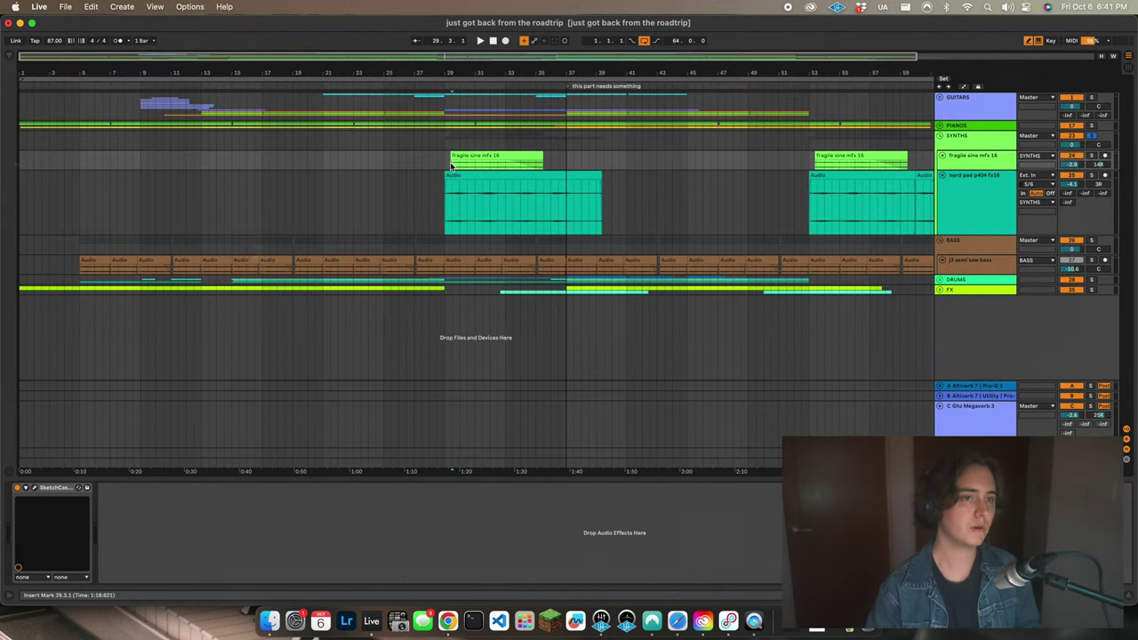
scroll(408, 163, right, 5)
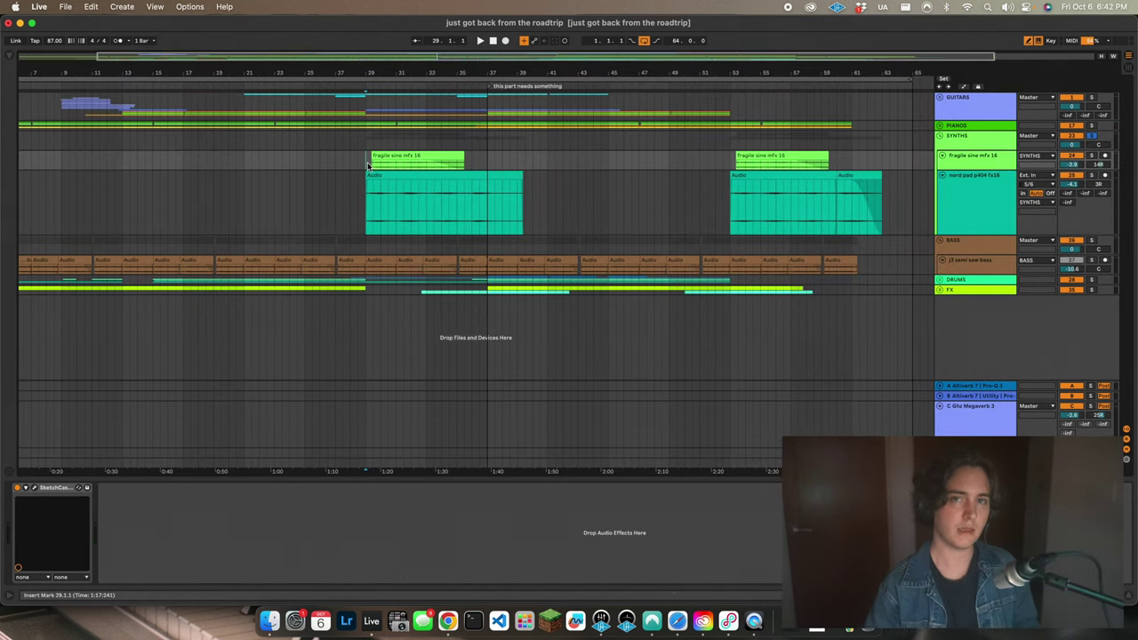
key(plus)
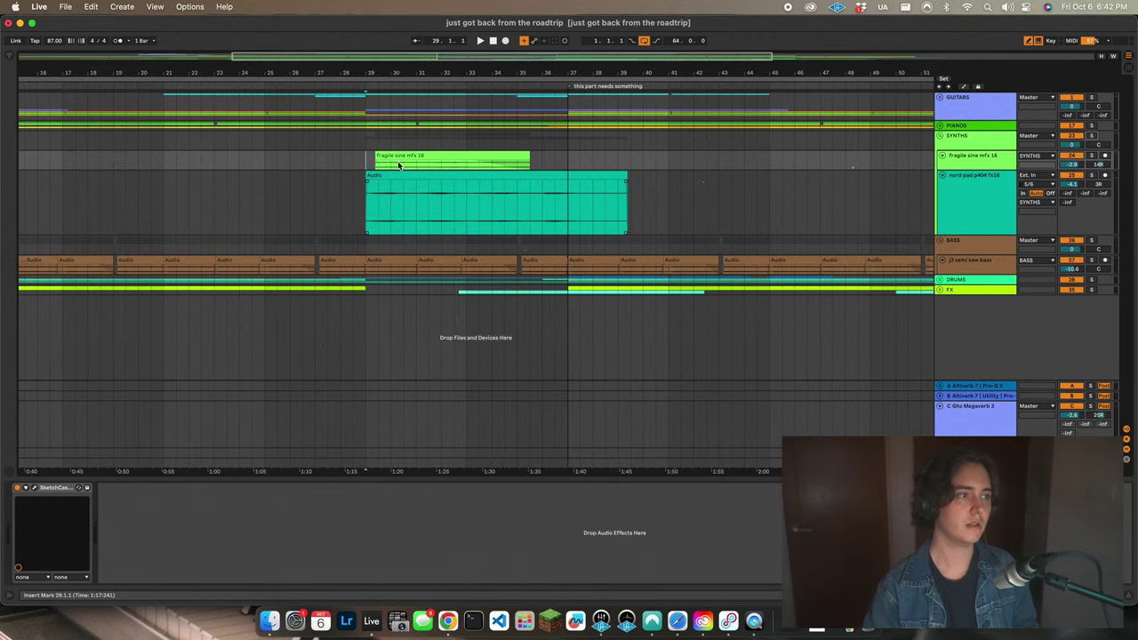
click(337, 149)
key(space)
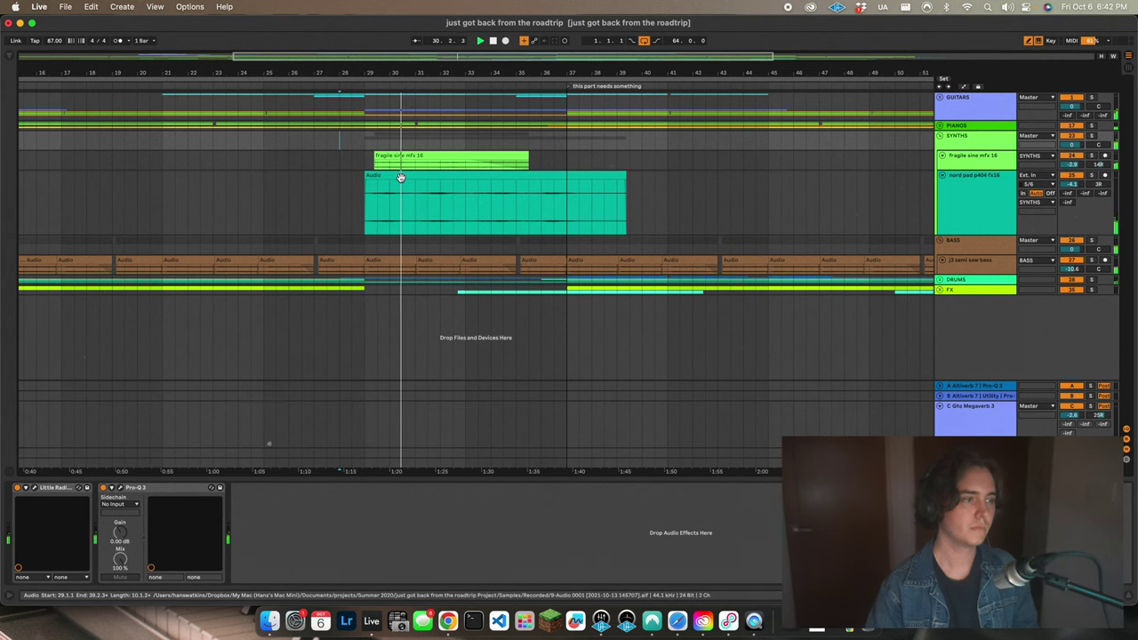
scroll(399, 178, right, 1)
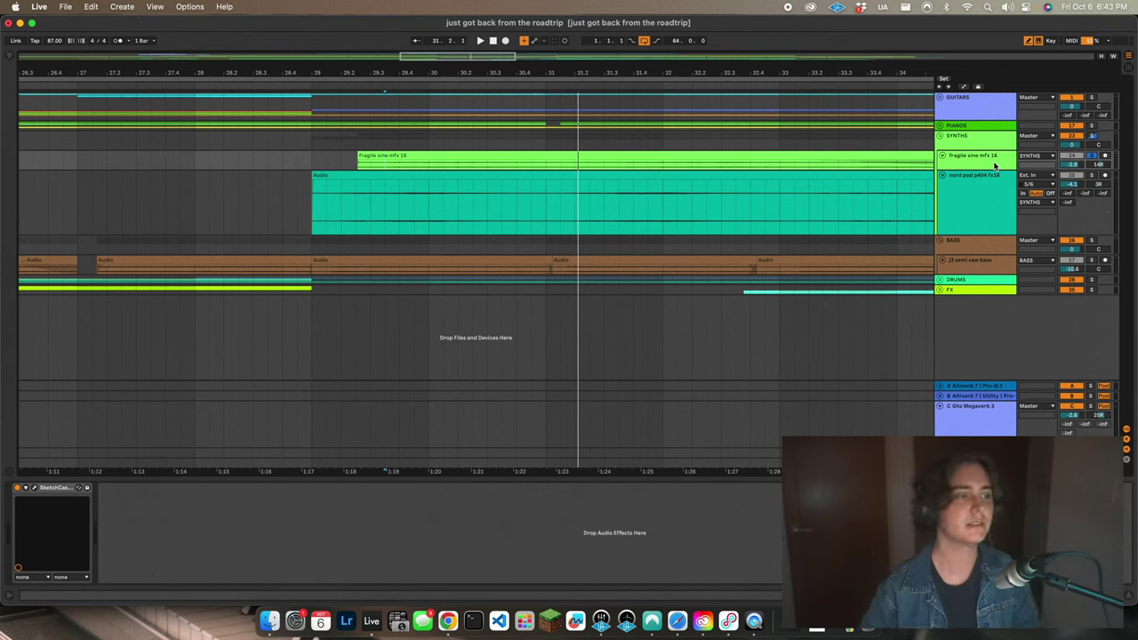
- Play from inside the fragile sine clip, then zoom out the arrangement
click(521, 162)
key(space)
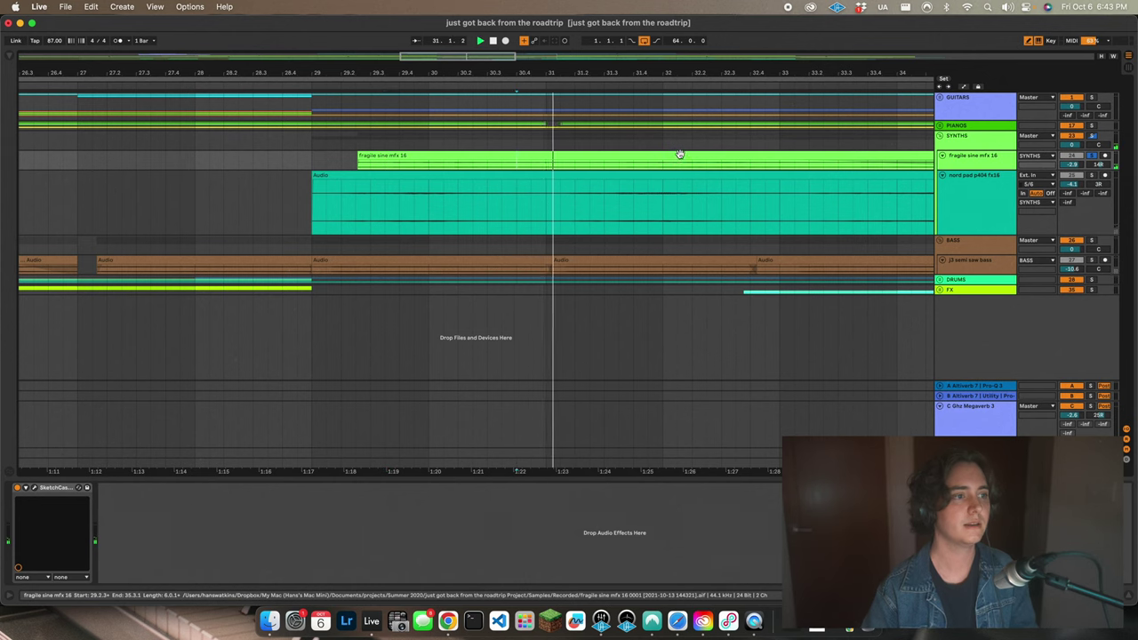
key(space)
key(space)
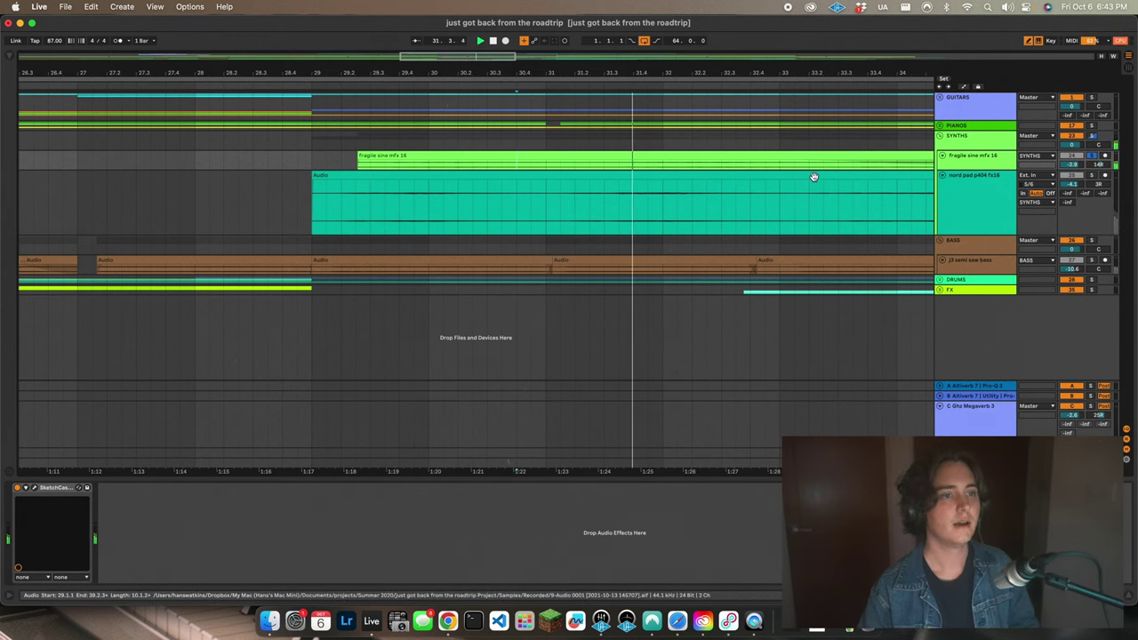
key(minus)
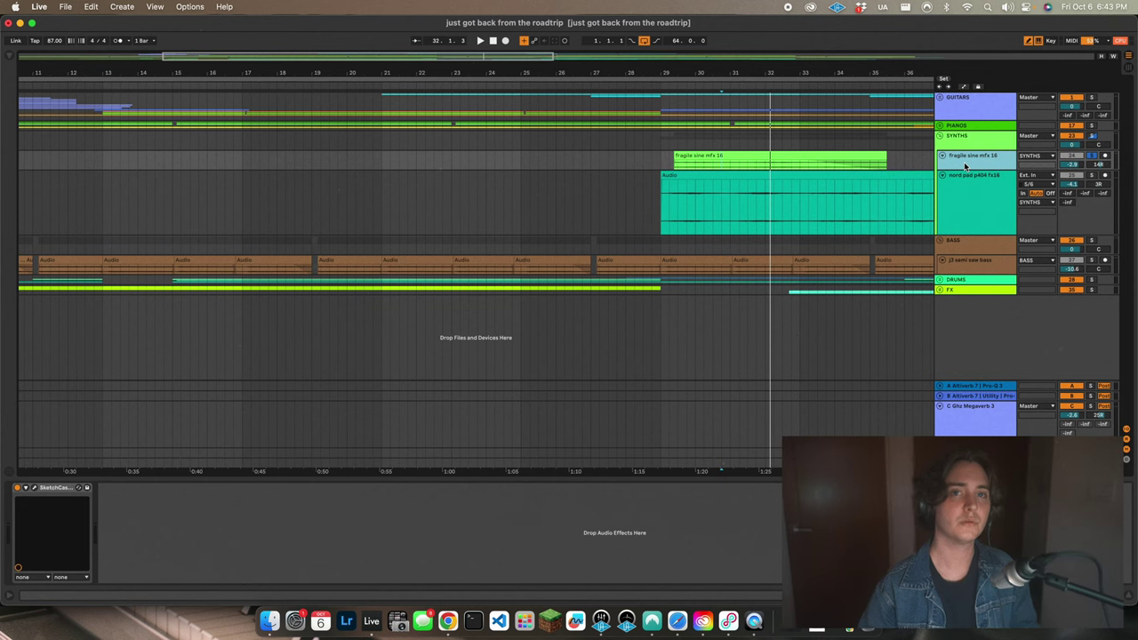
- Solo the nord pad track, play it from bar 29.2, then expand the PIANOS group
click(971, 184)
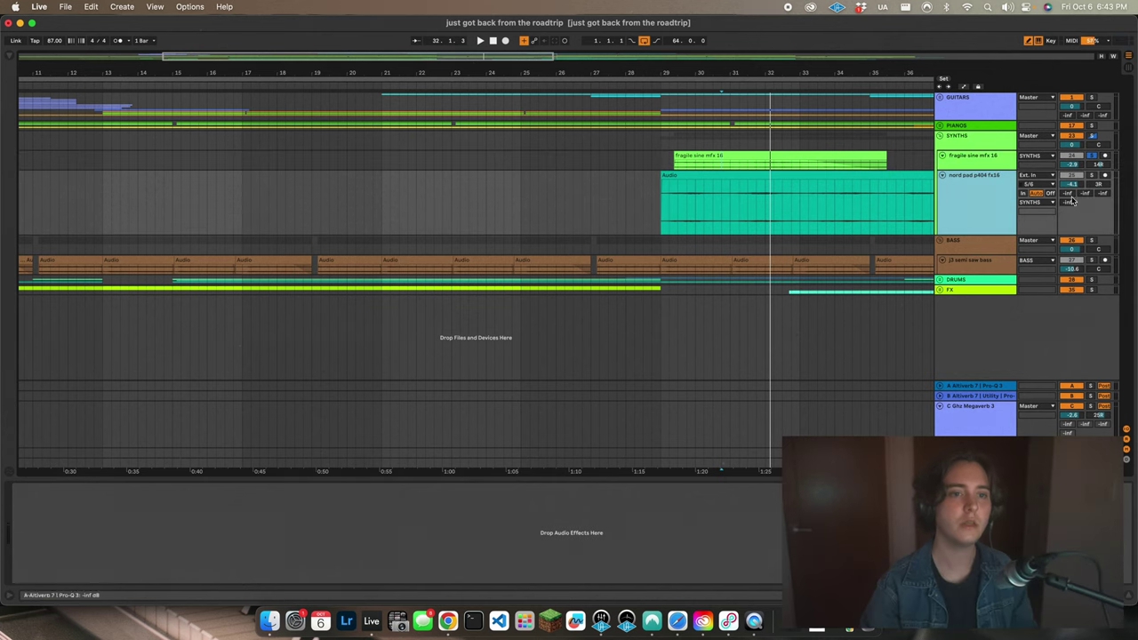
click(983, 146)
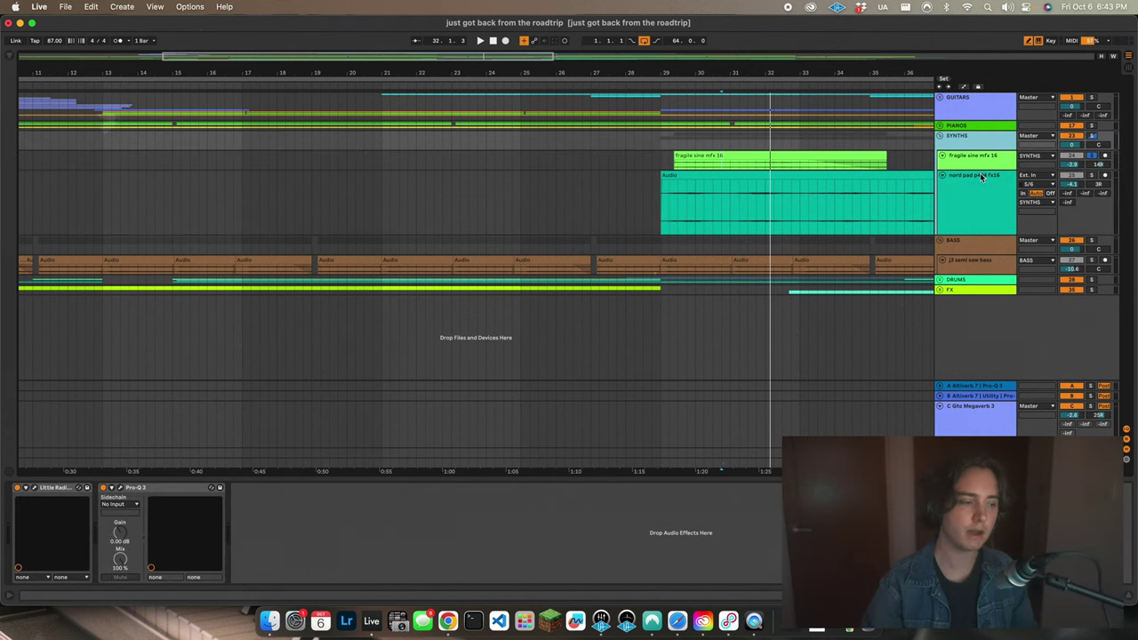
click(978, 184)
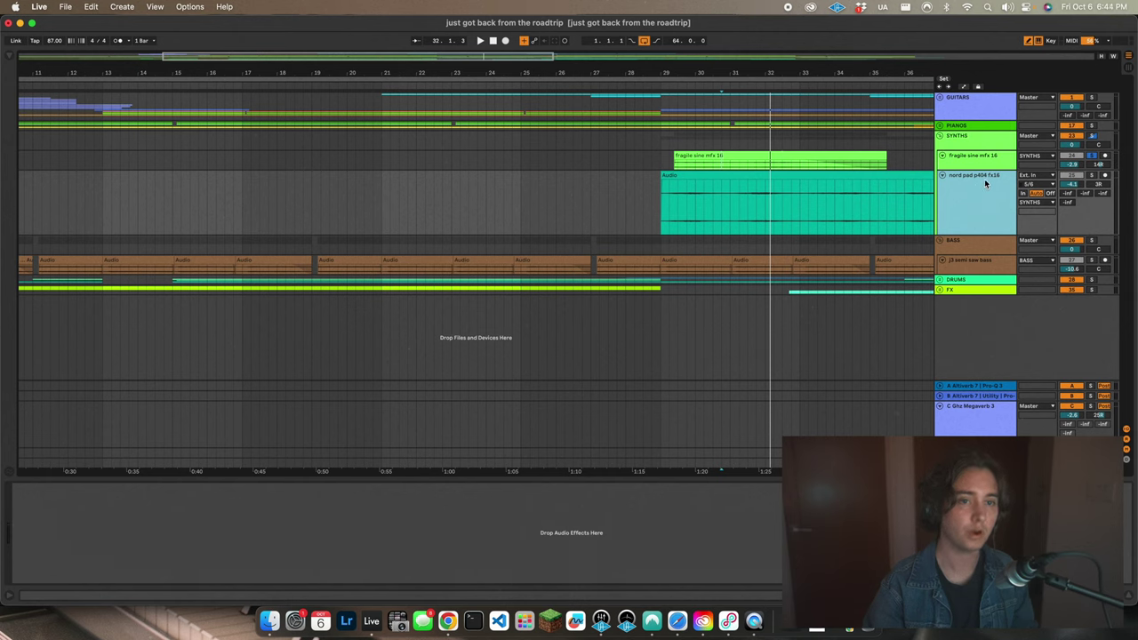
click(1091, 177)
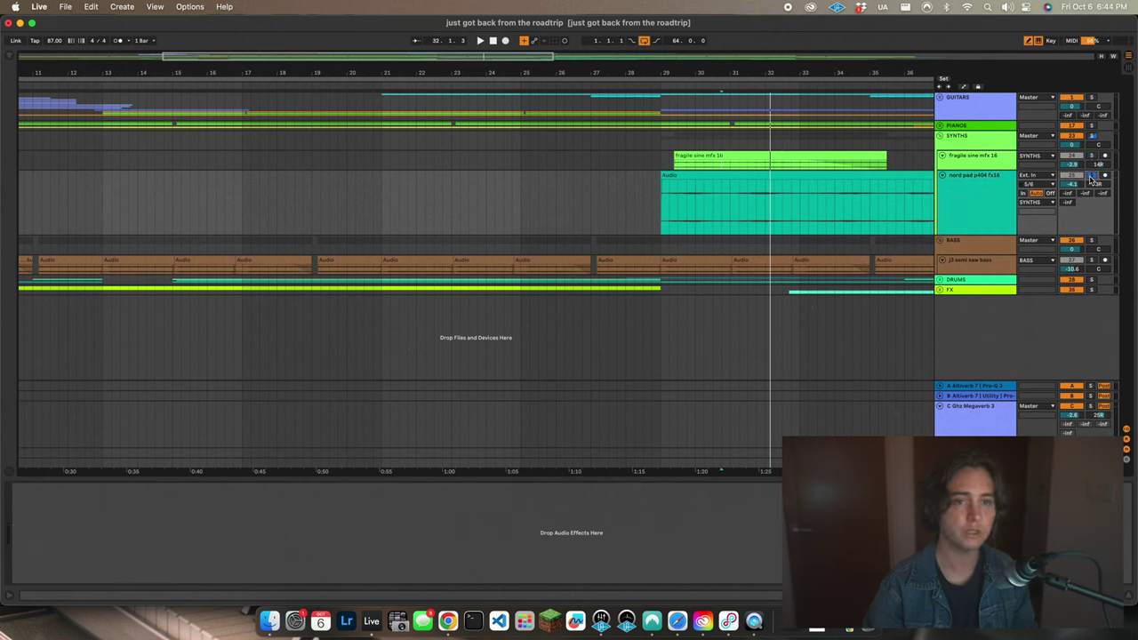
click(670, 208)
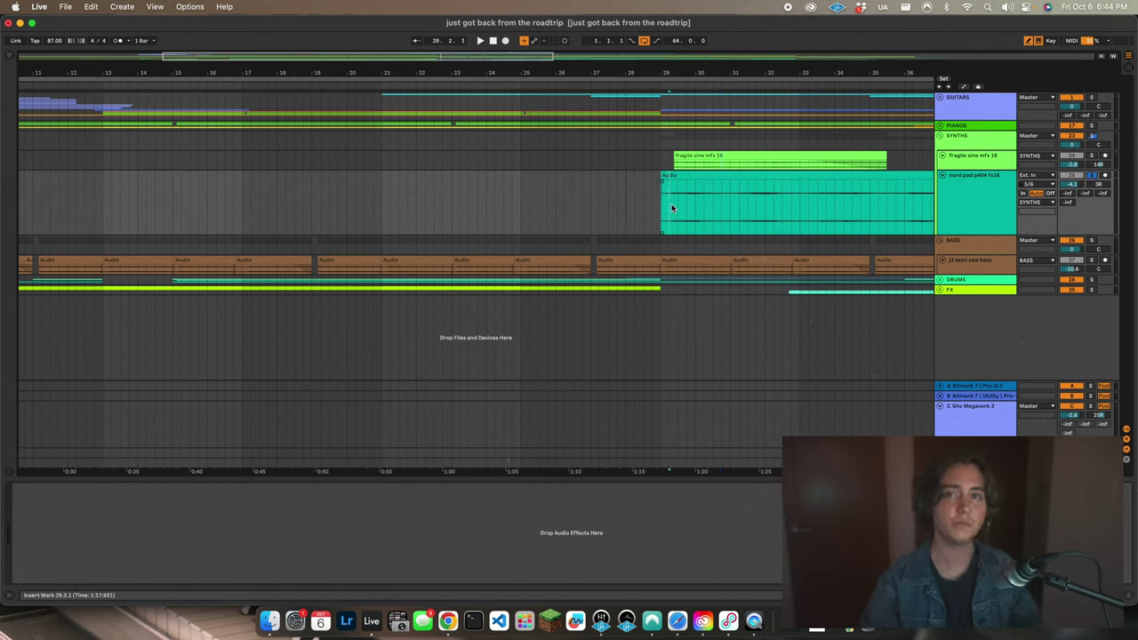
click(996, 187)
key(space)
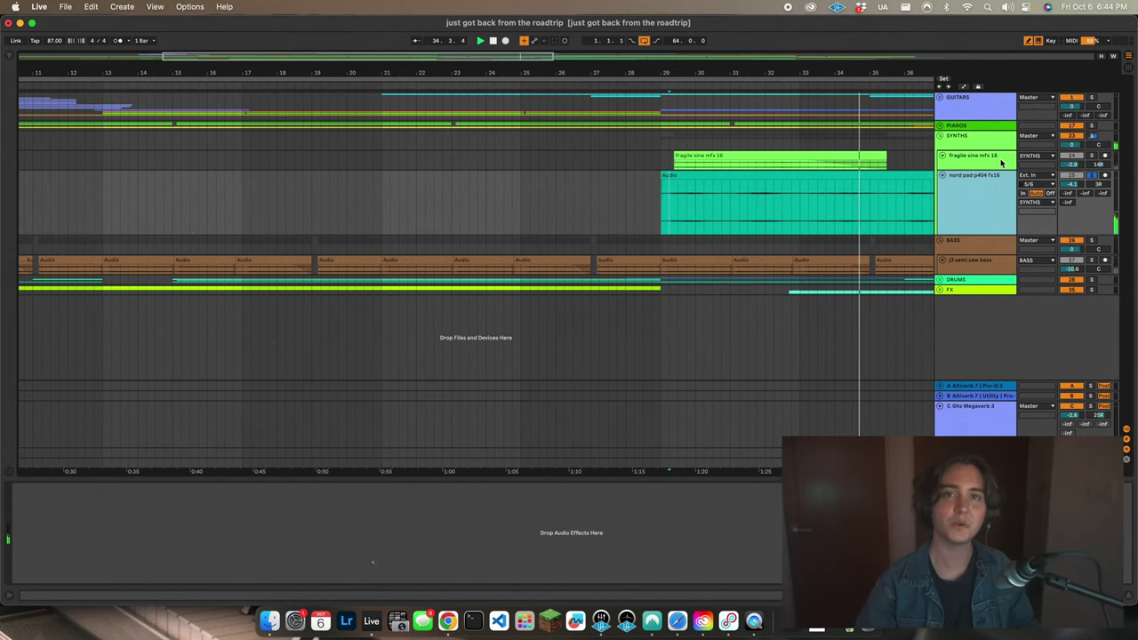
click(925, 136)
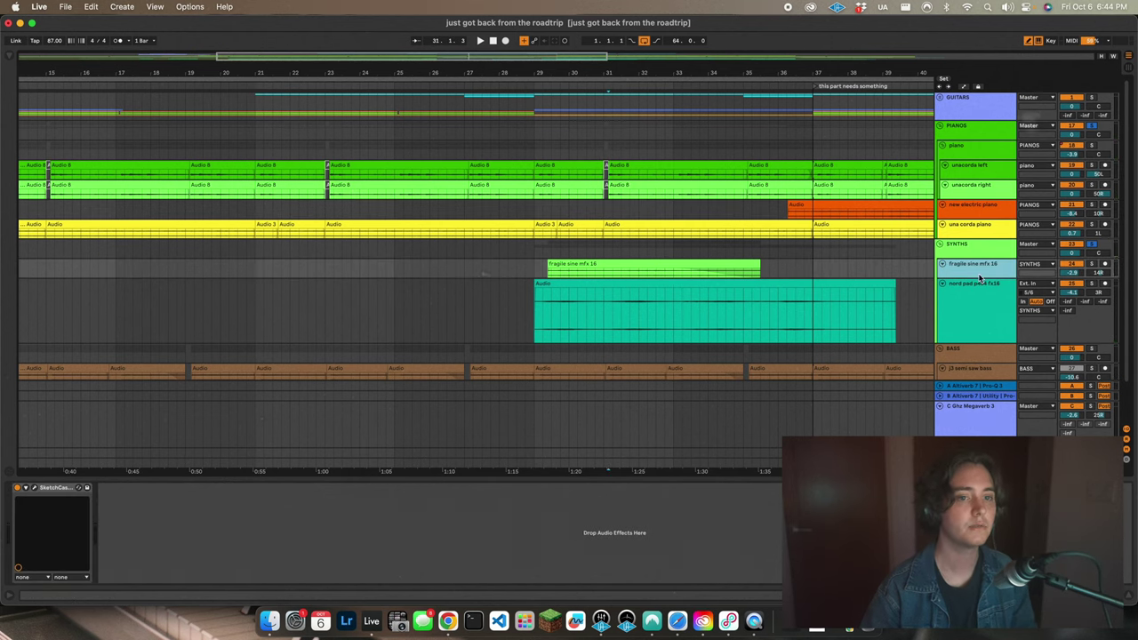
- Play the piano group from bar 29, then solo nord pad and replay from bar 33 in its clip
click(533, 149)
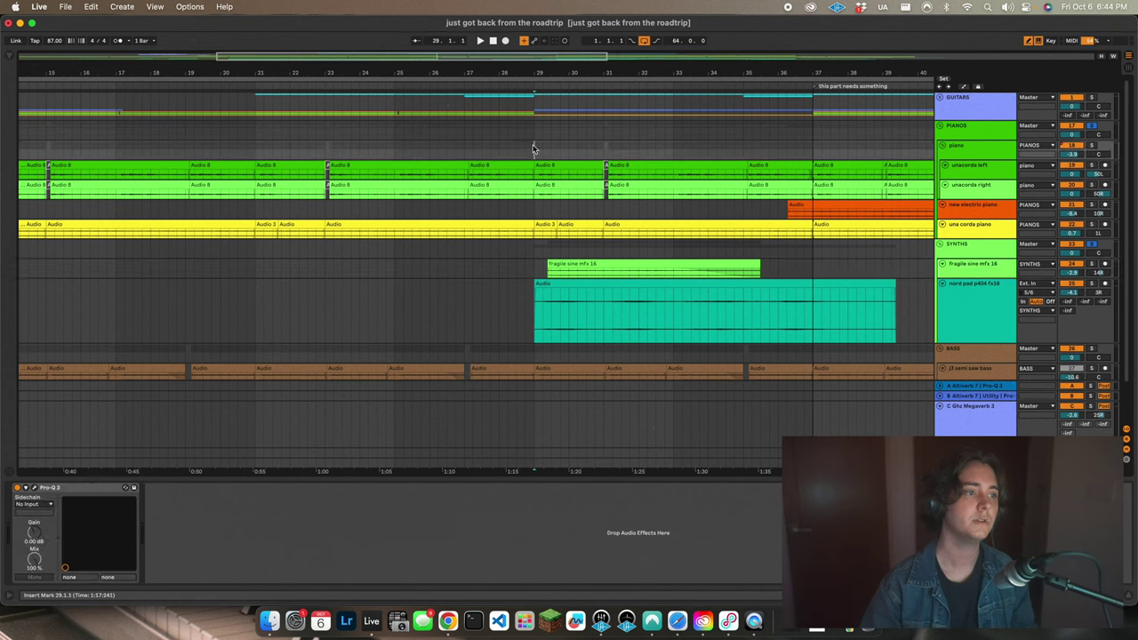
key(space)
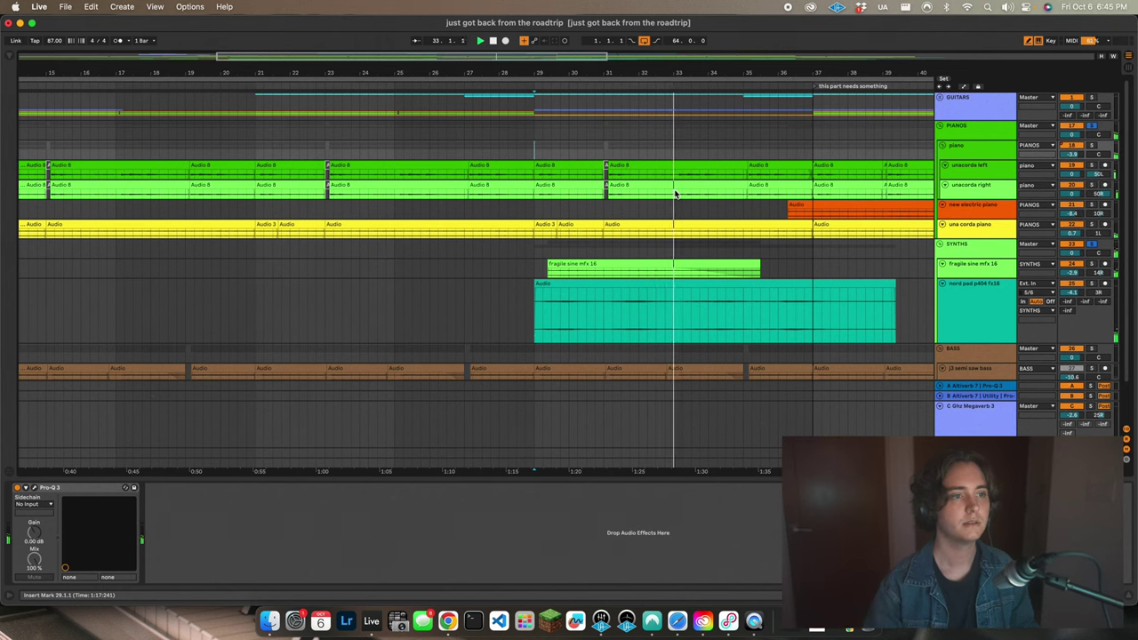
click(1091, 257)
click(1090, 282)
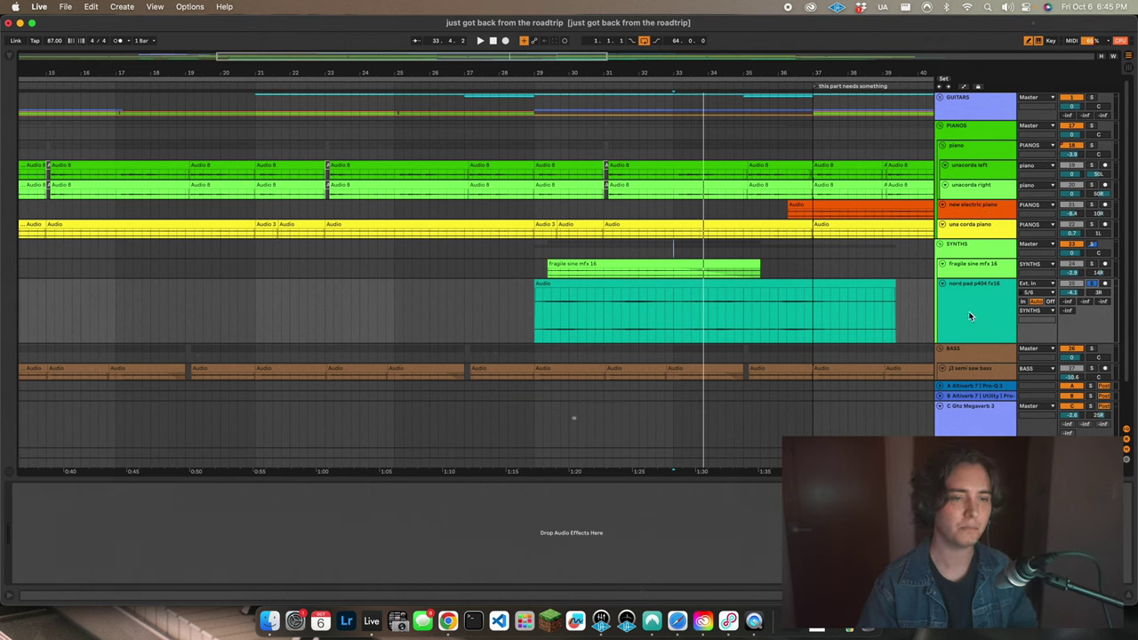
click(690, 325)
key(space)
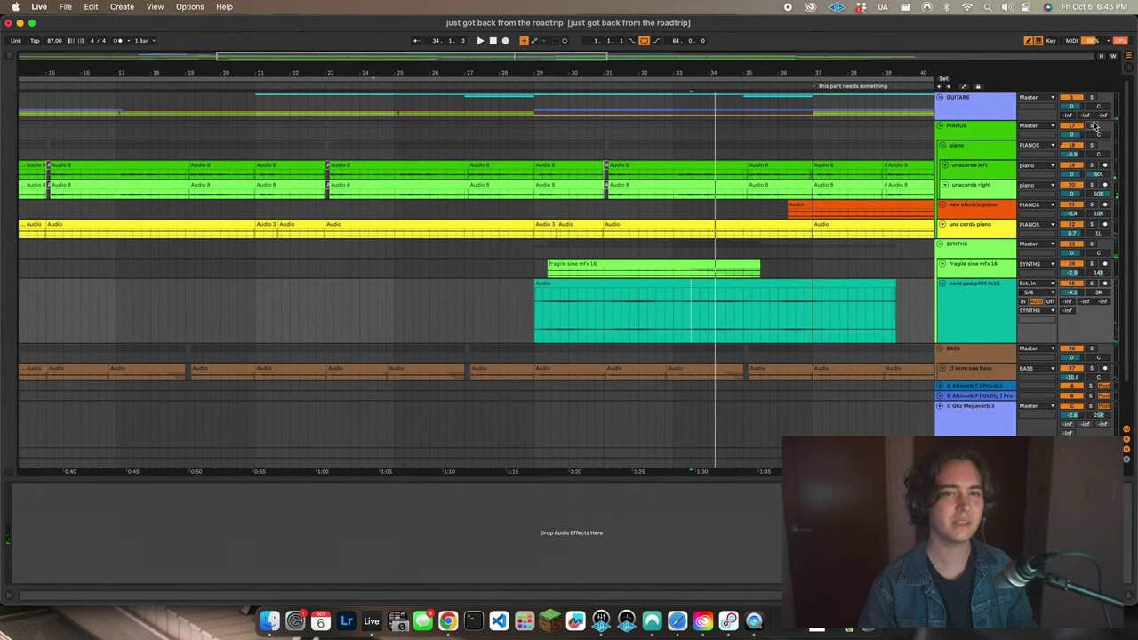
key(space)
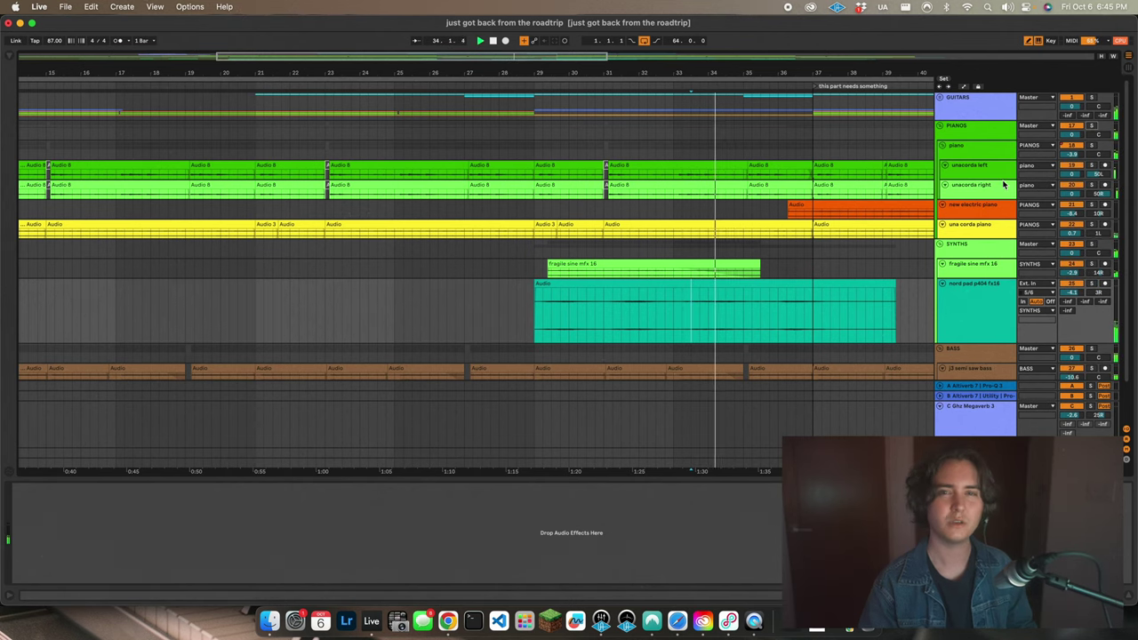
scroll(885, 316, down, 3)
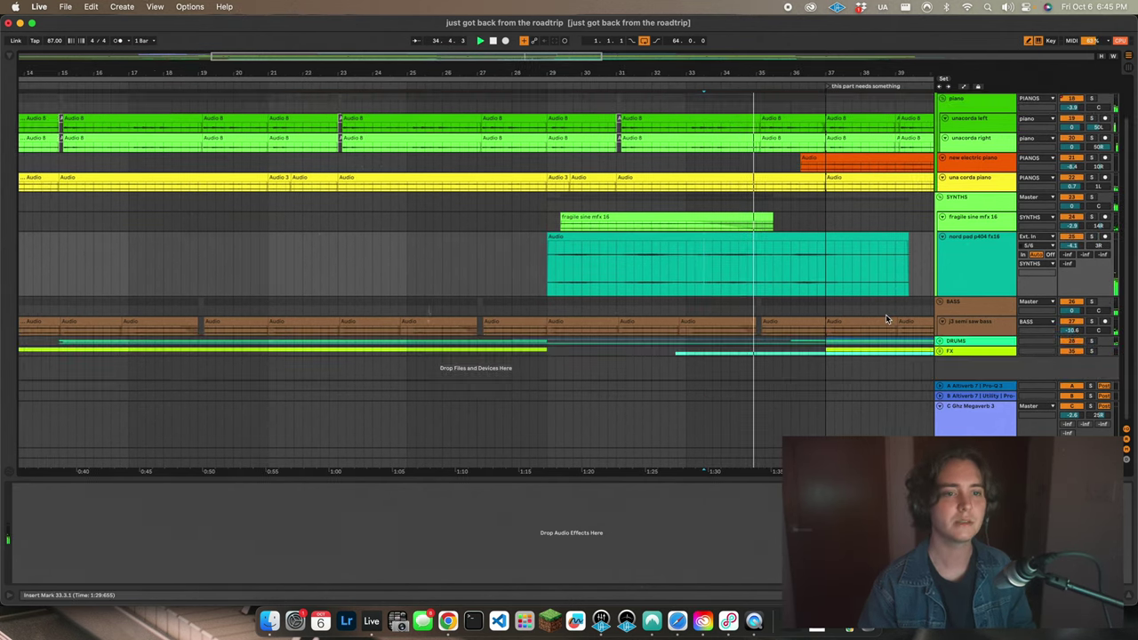
click(943, 197)
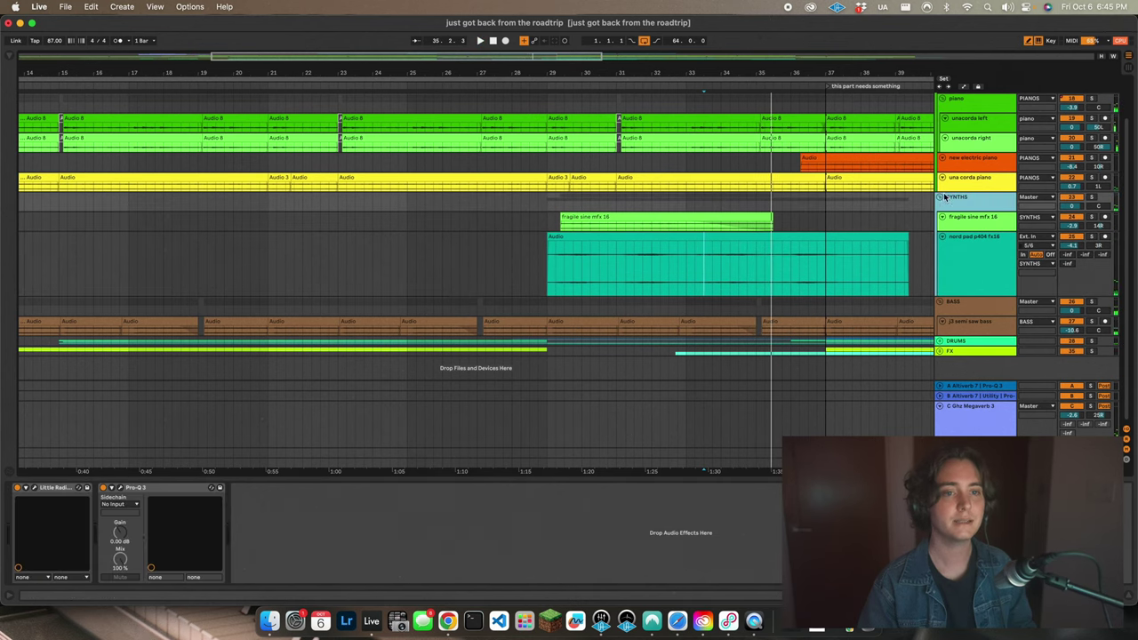
- Collapse SYNTHS, stop playback, and show the high snare's snoozed kit Drum Rack, inspecting pad C#1
click(942, 198)
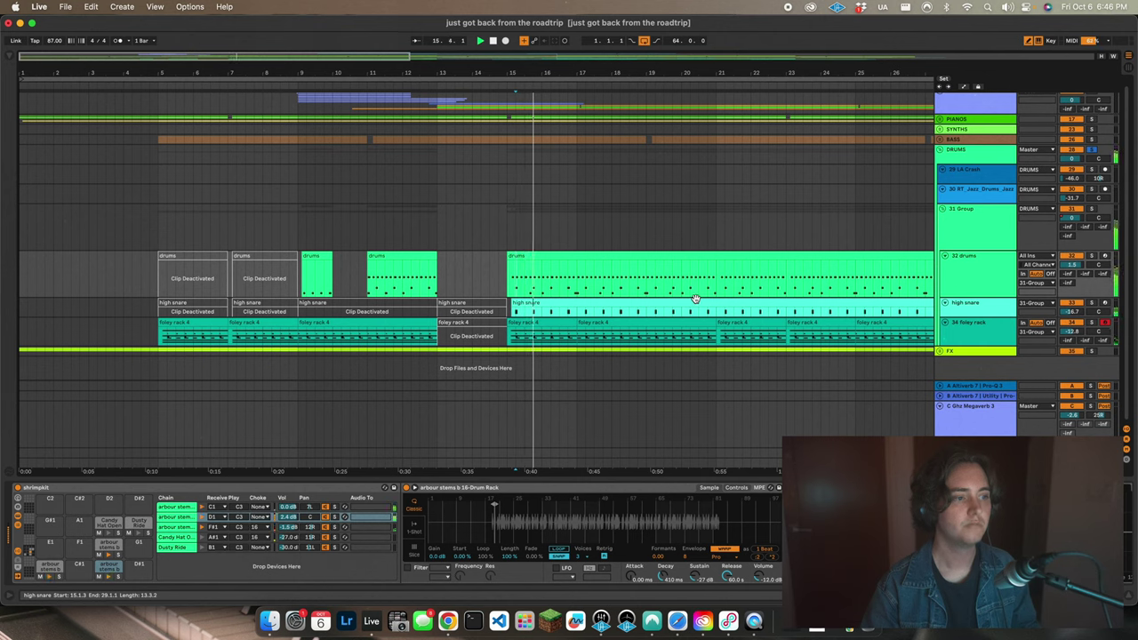
key(space)
click(972, 272)
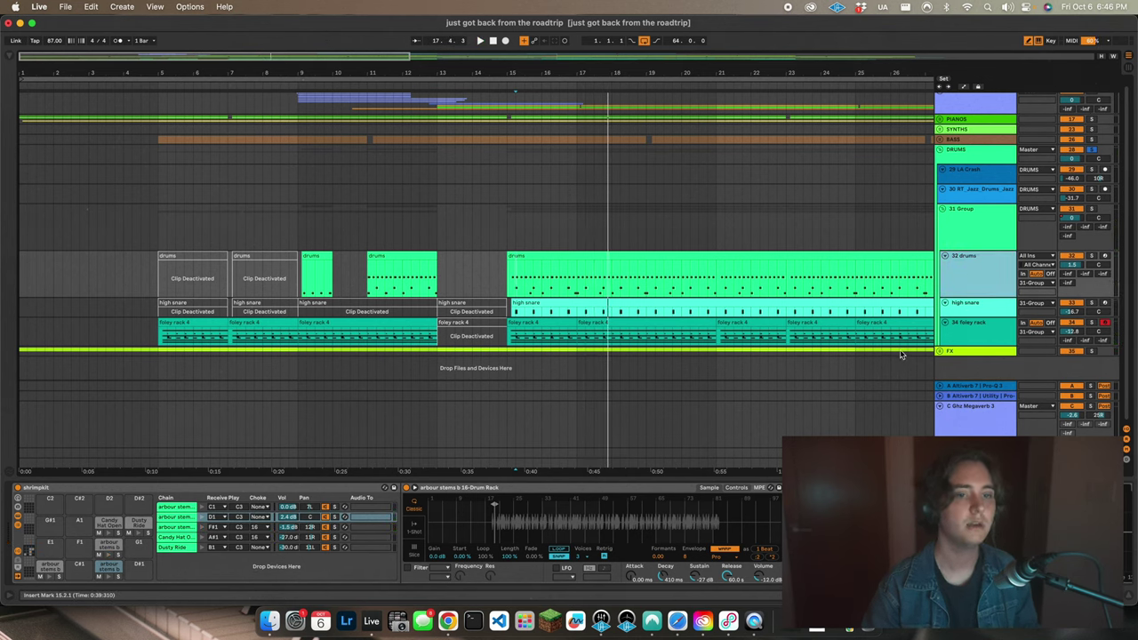
click(982, 307)
click(77, 566)
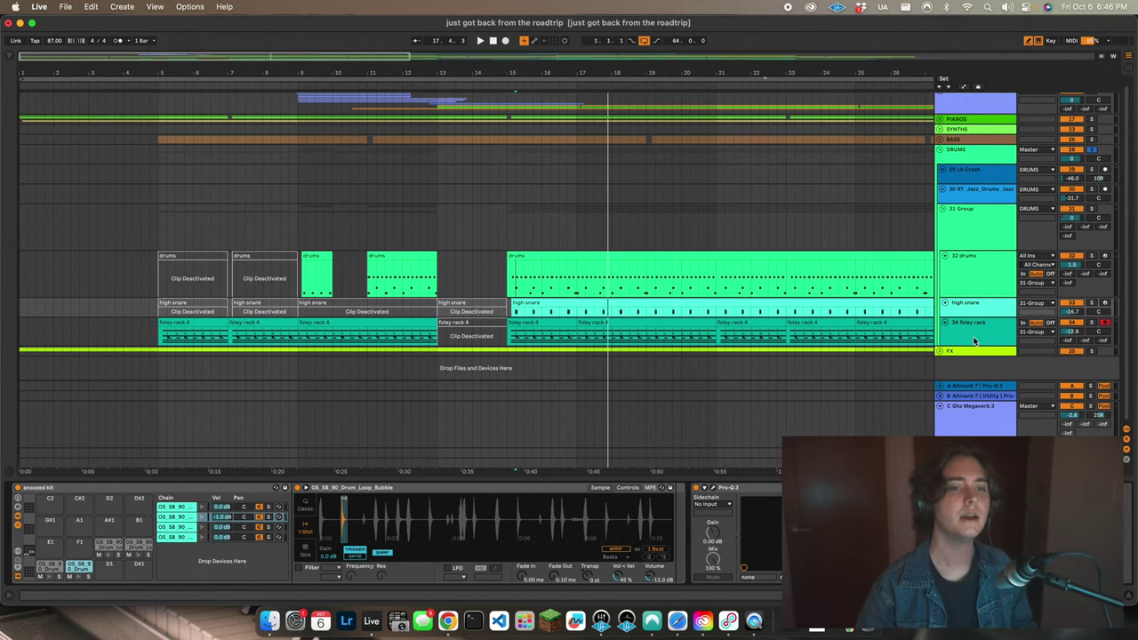
- Show the foley rack's drum rack and view the hat, reciepts and birds pad samples
click(973, 341)
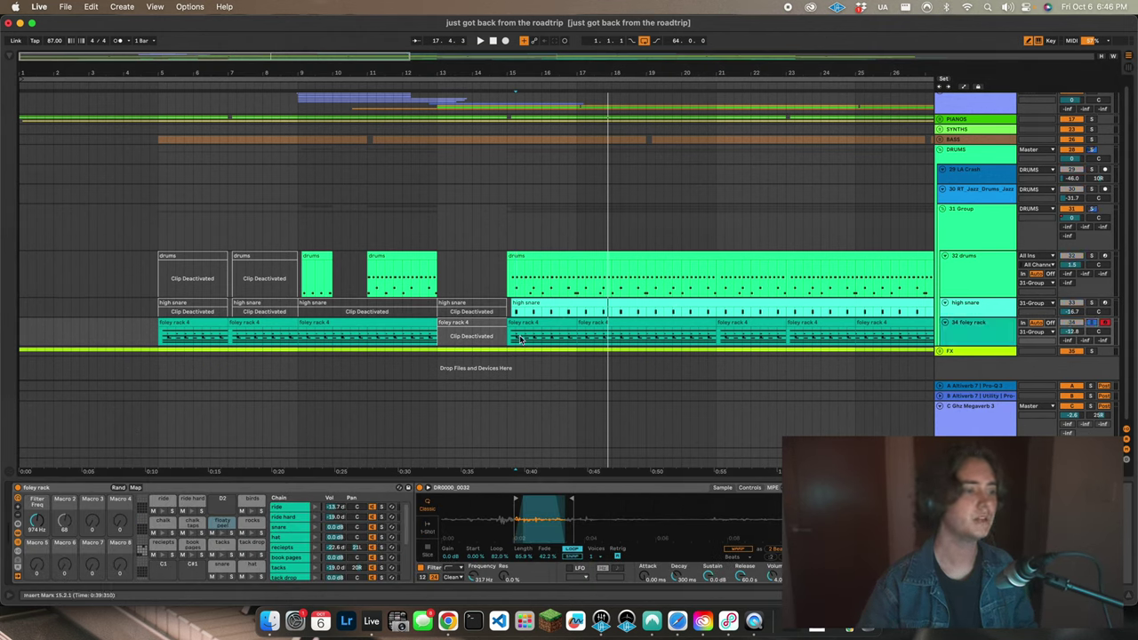
click(251, 567)
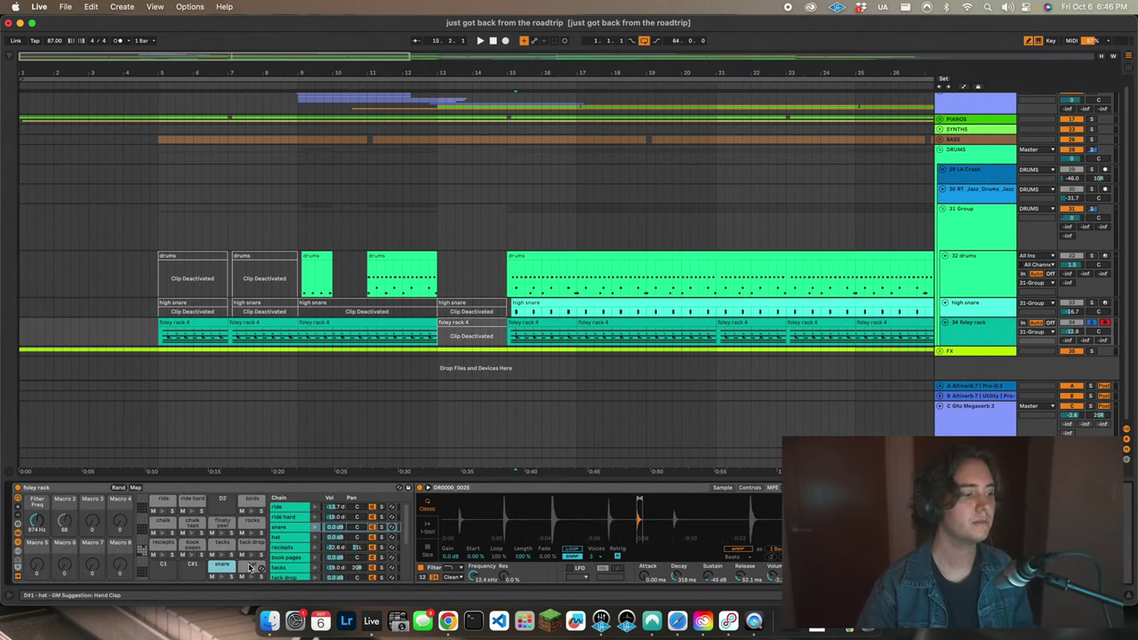
click(255, 547)
click(162, 546)
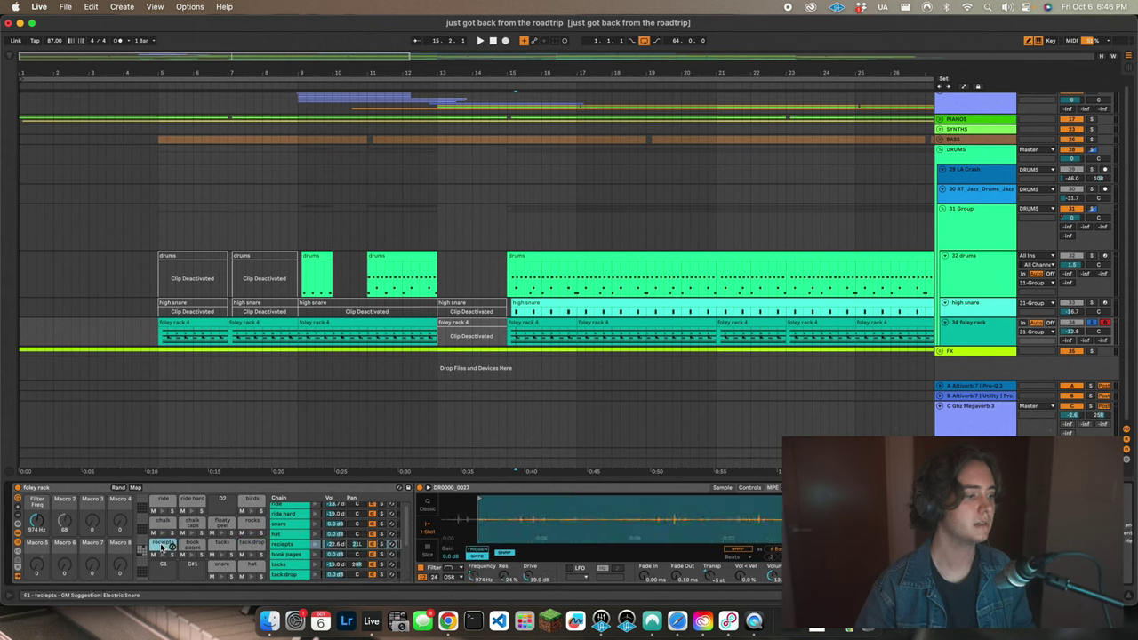
click(249, 505)
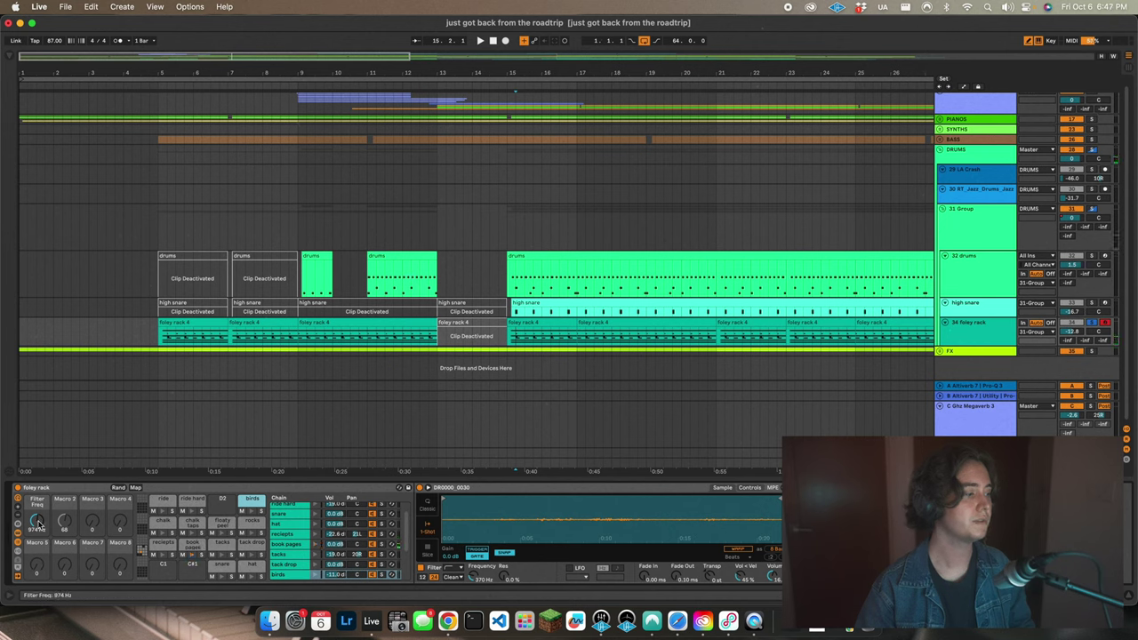
- Play the song from bar 7 and zoom out to the whole arrangement
click(235, 340)
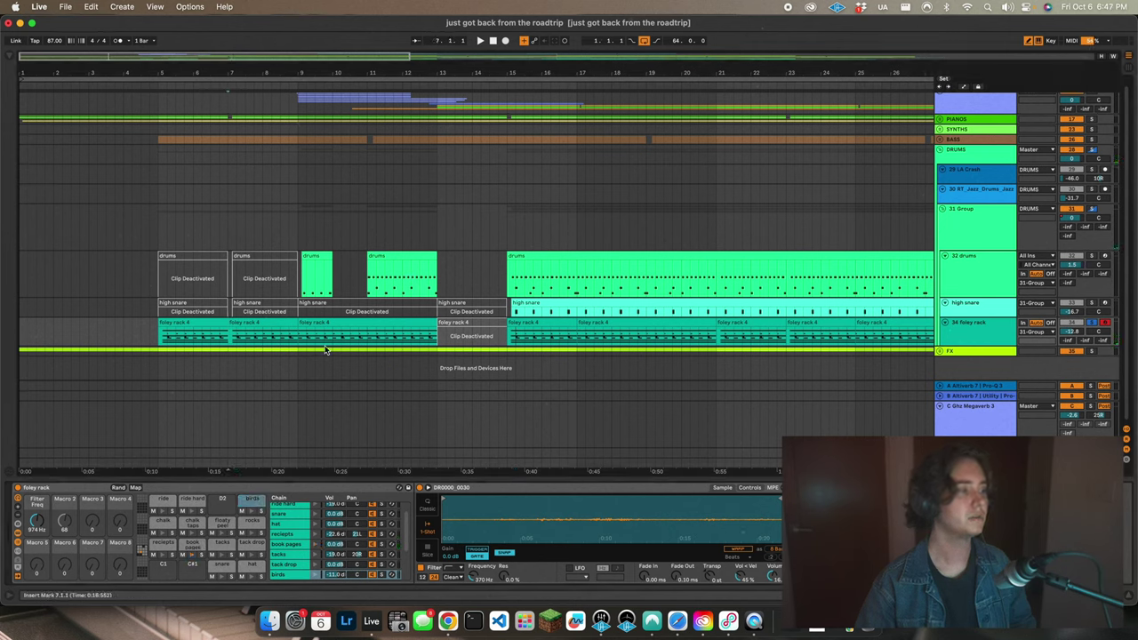
key(space)
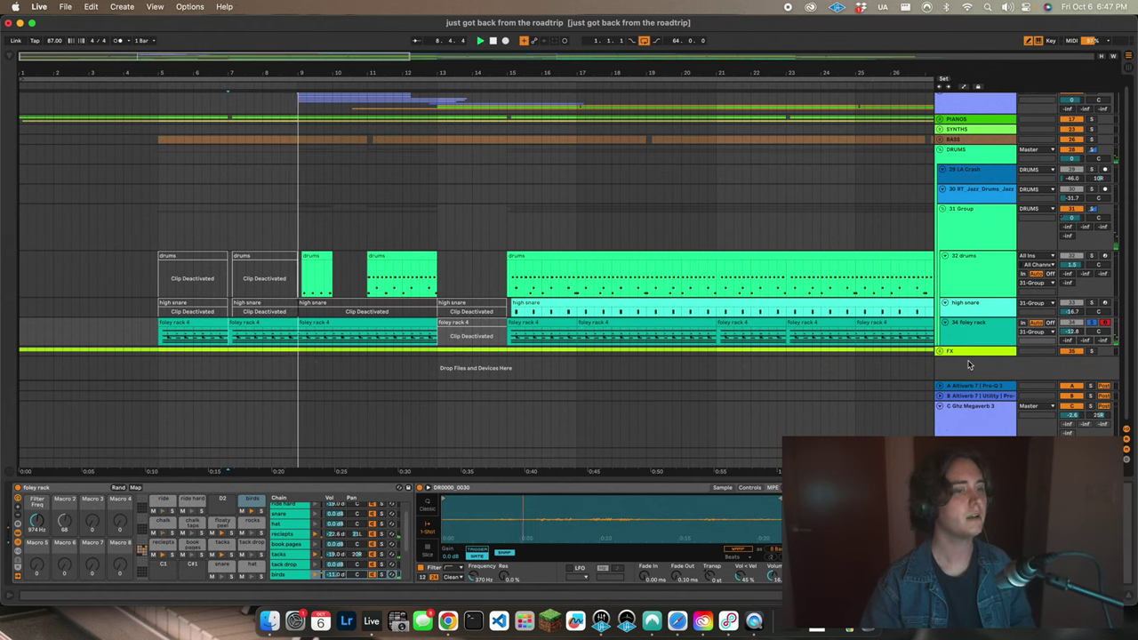
key(minus)
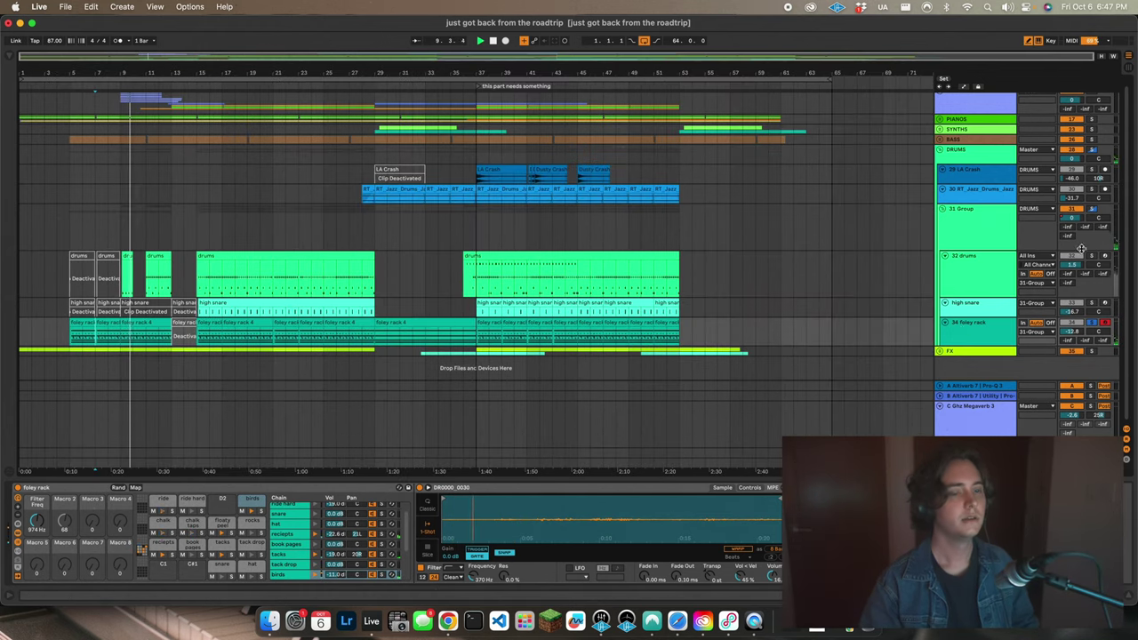
- Solo the 31 Group track, zoom in around bar 11, and save the set with Cmd+S
click(1093, 209)
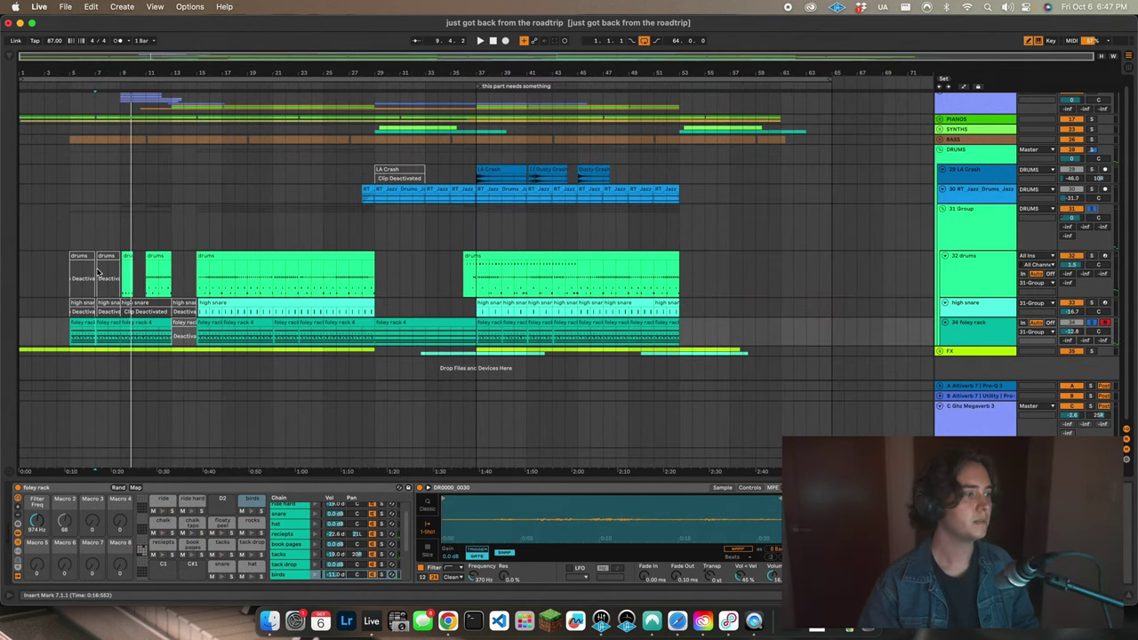
click(145, 286)
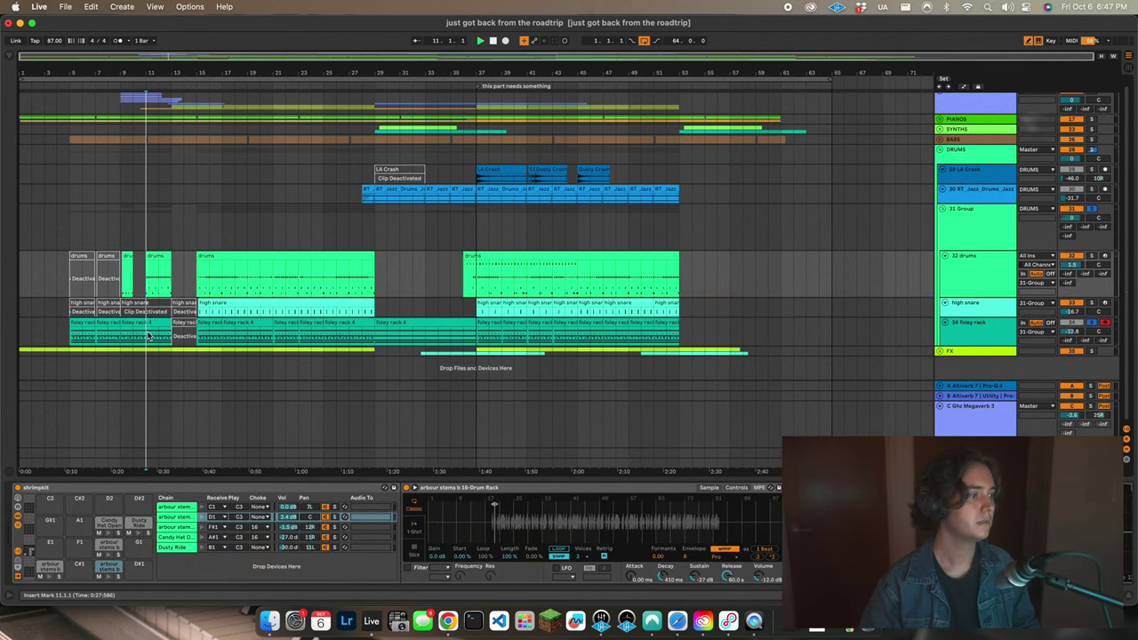
key(plus)
key(plus)
key(plus)
key(plus)
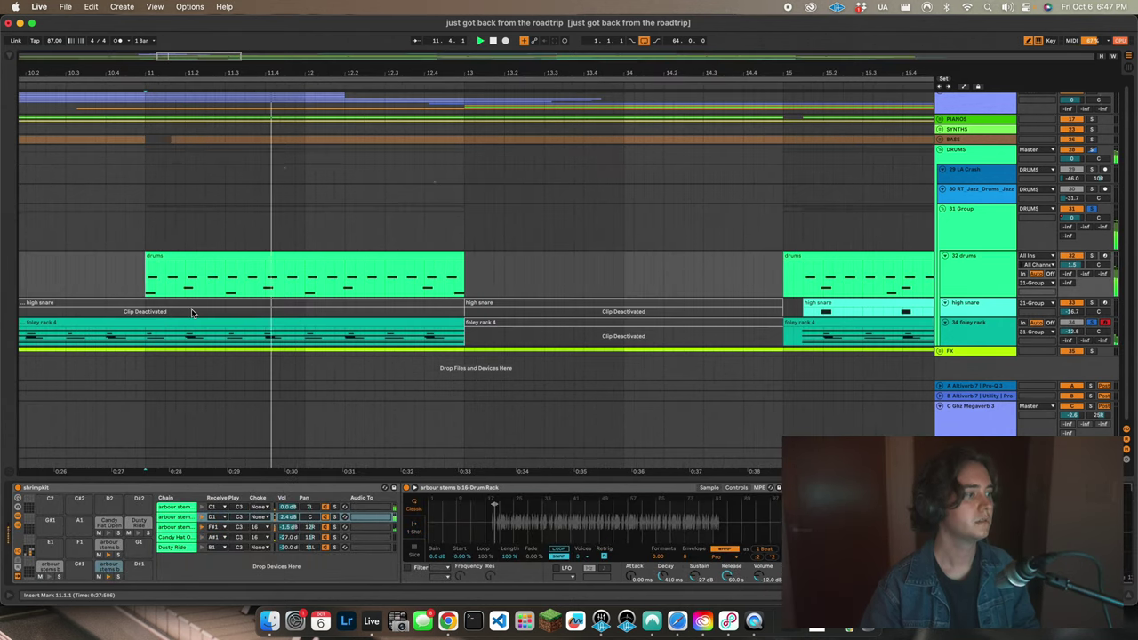
key(super+s)
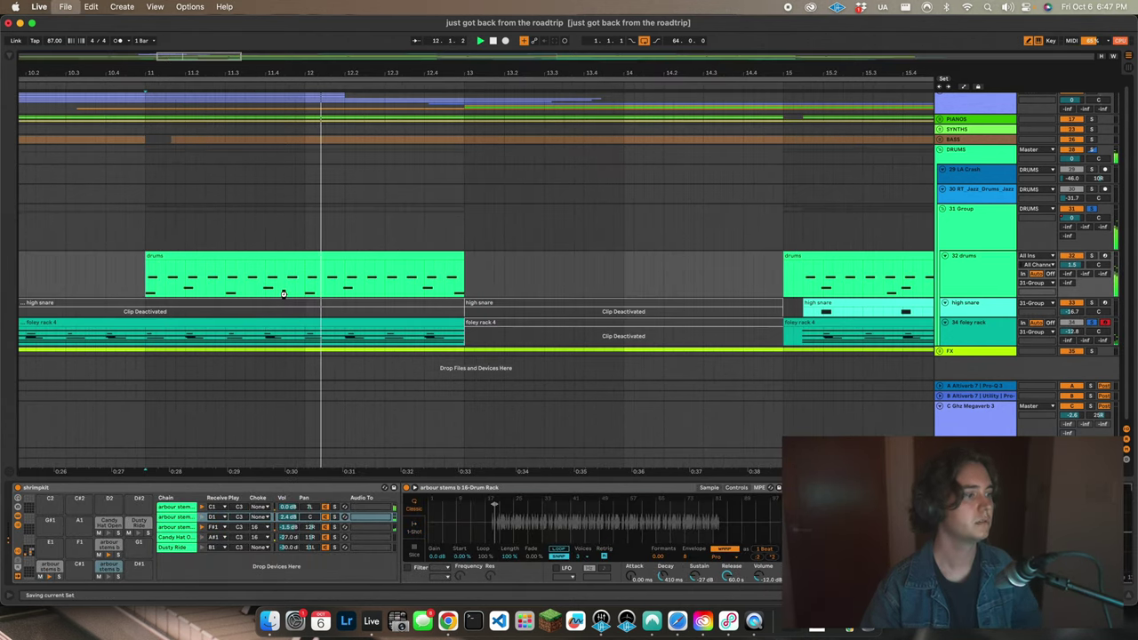
- Compare the high snare, foley rack and drums device chains, then play briefly from bar 15
click(980, 303)
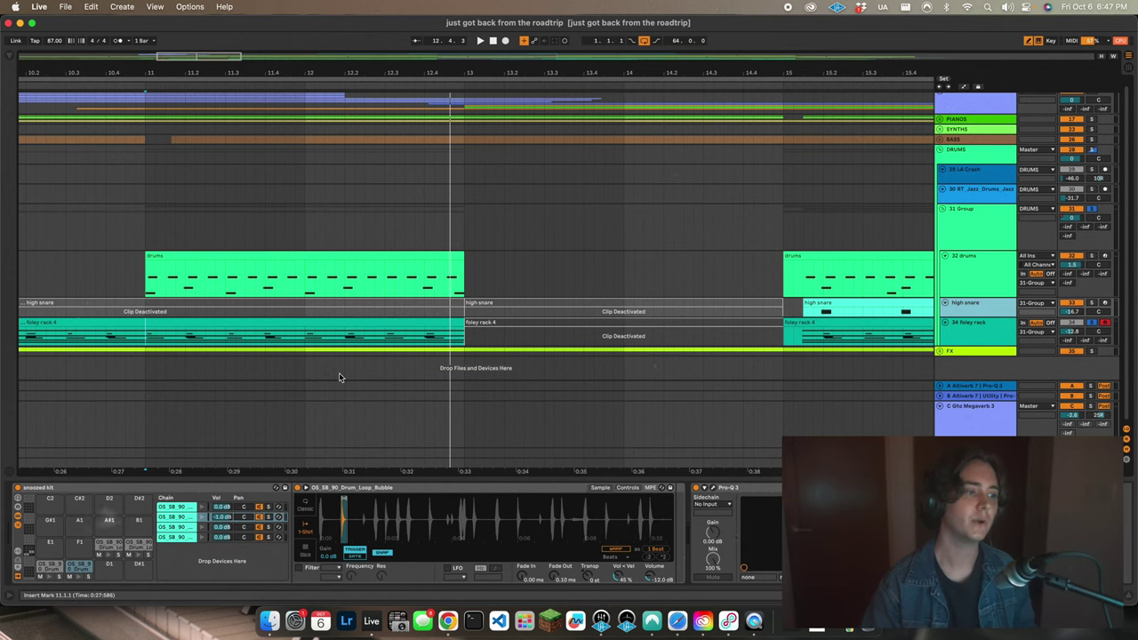
scroll(338, 377, left, 5)
click(262, 346)
scroll(262, 348, left, 1)
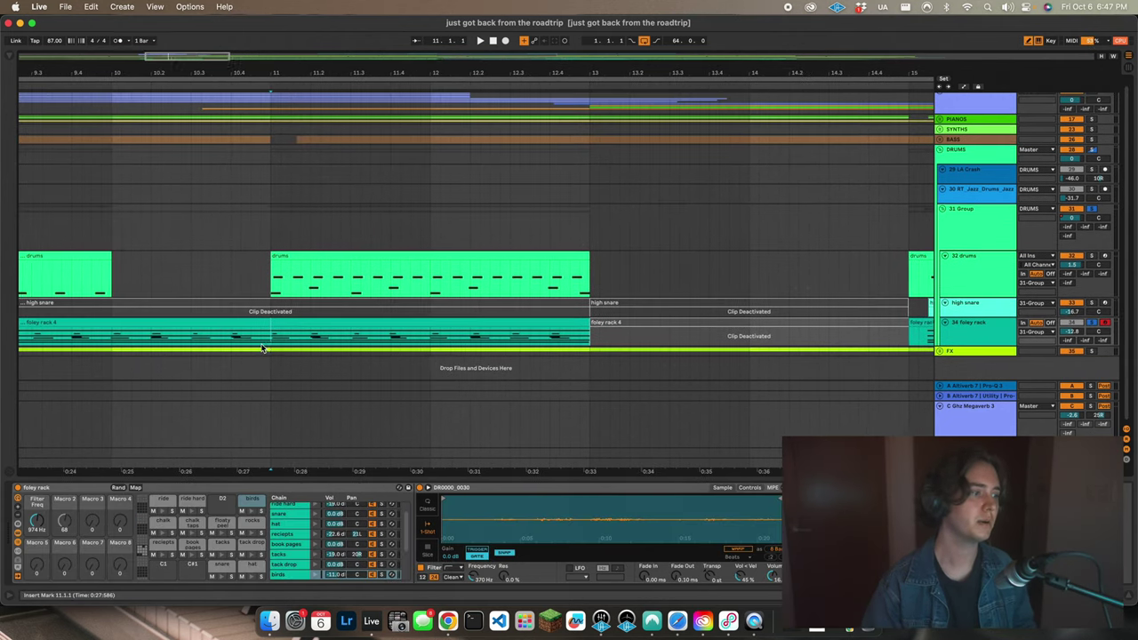
scroll(275, 347, left, 1)
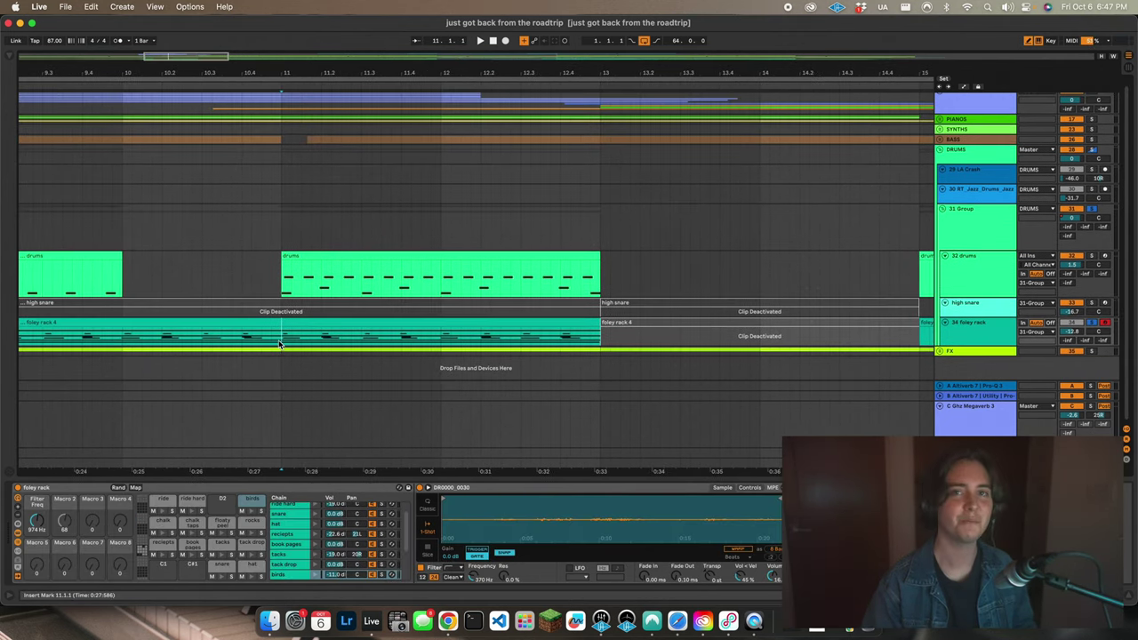
scroll(278, 344, left, 10)
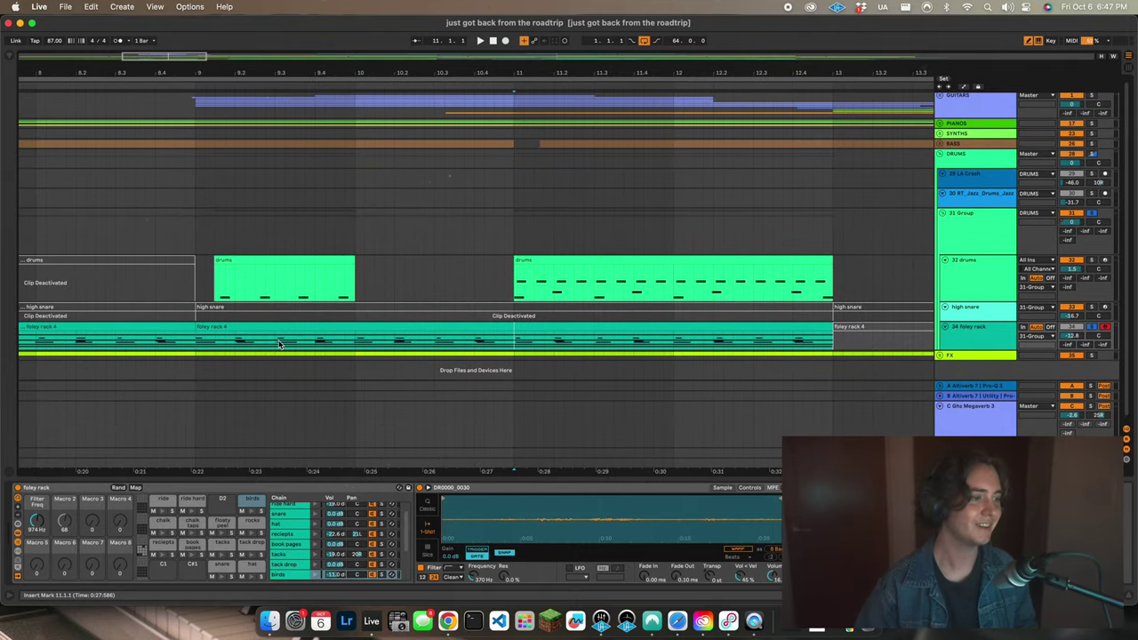
scroll(278, 344, down, 5)
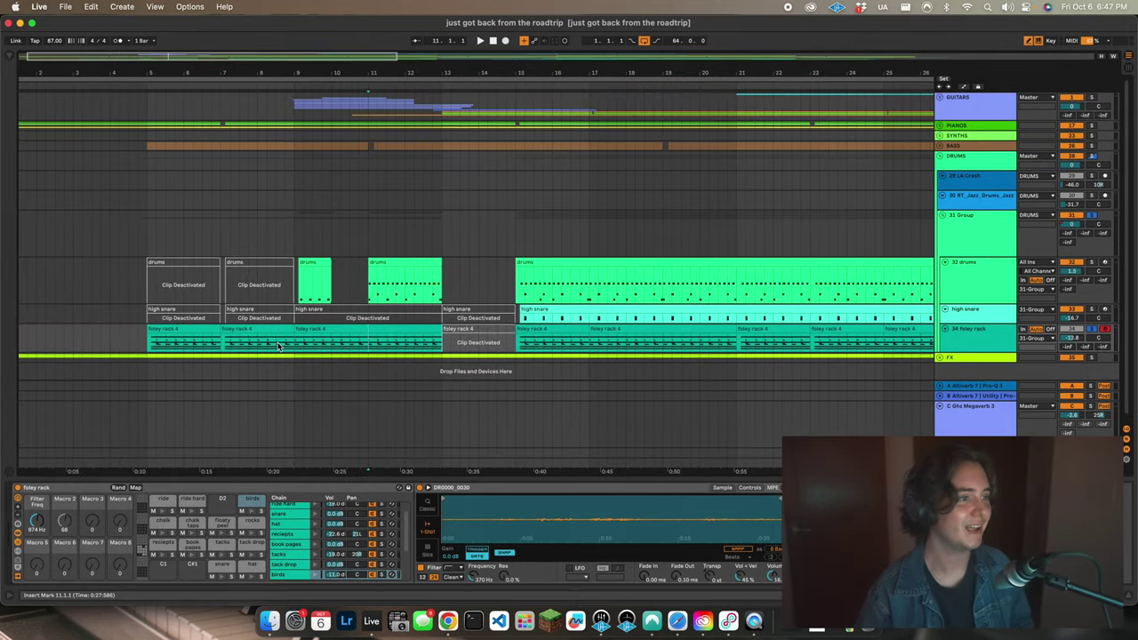
click(371, 299)
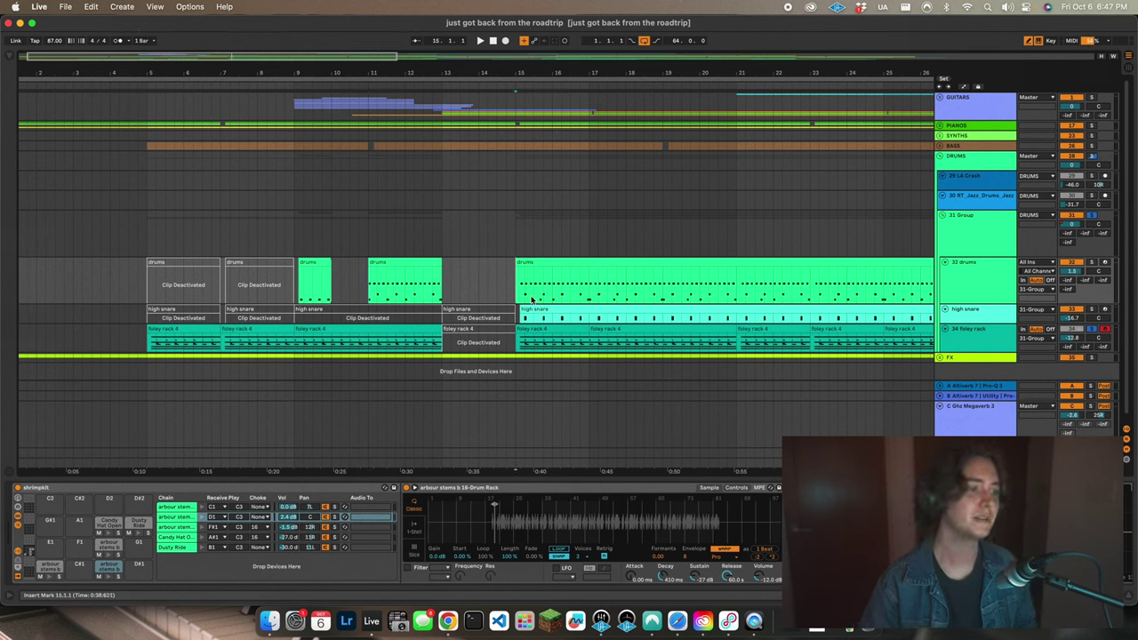
click(997, 308)
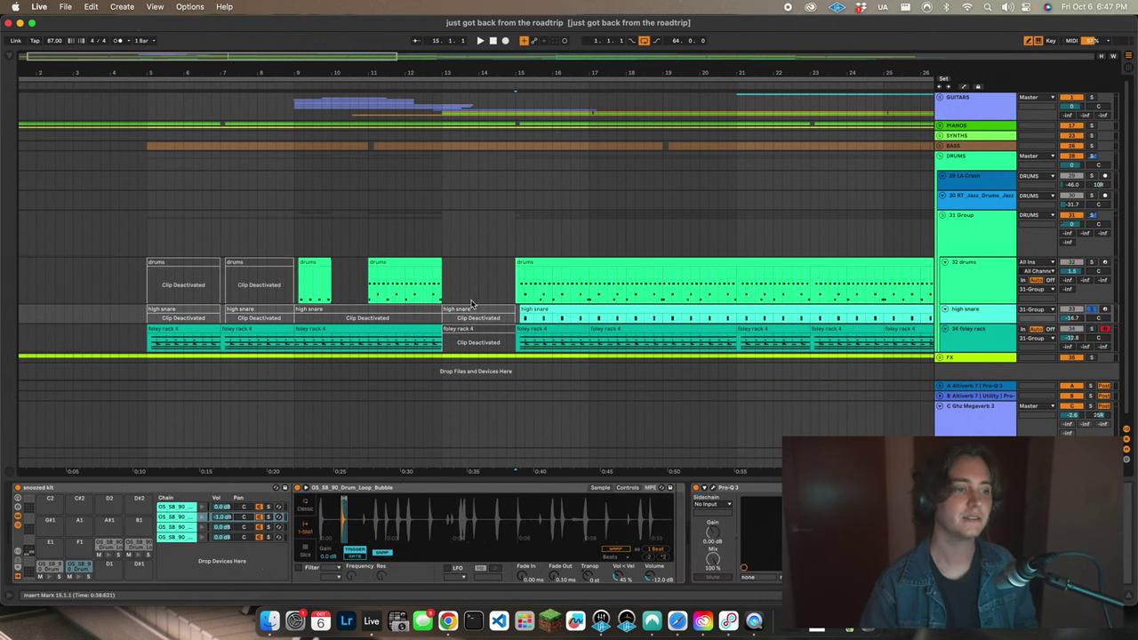
key(space)
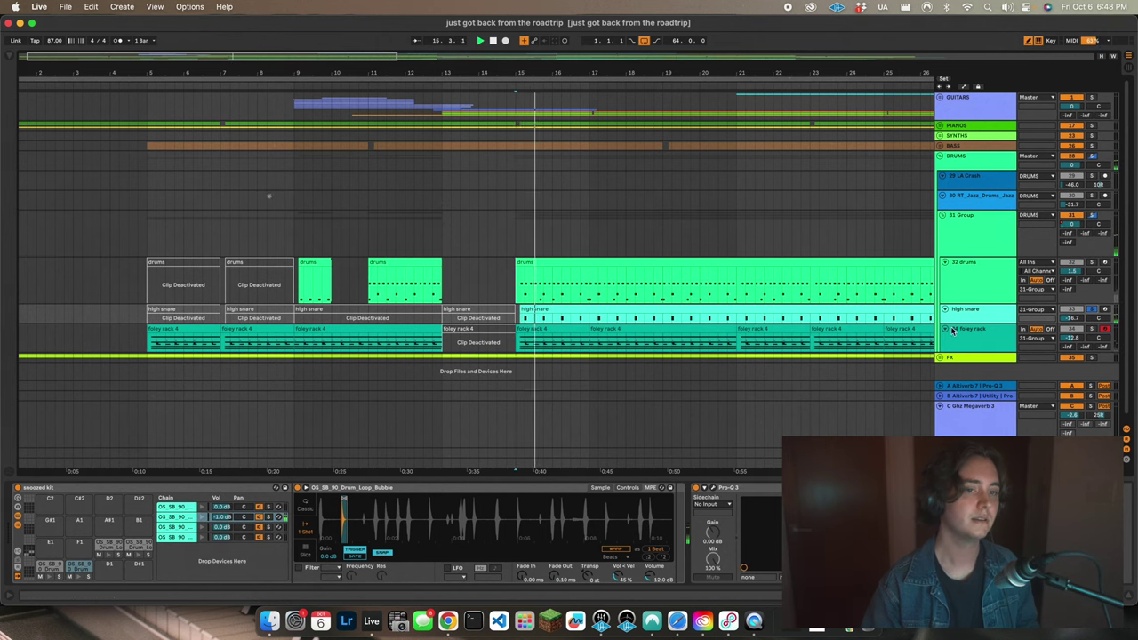
key(space)
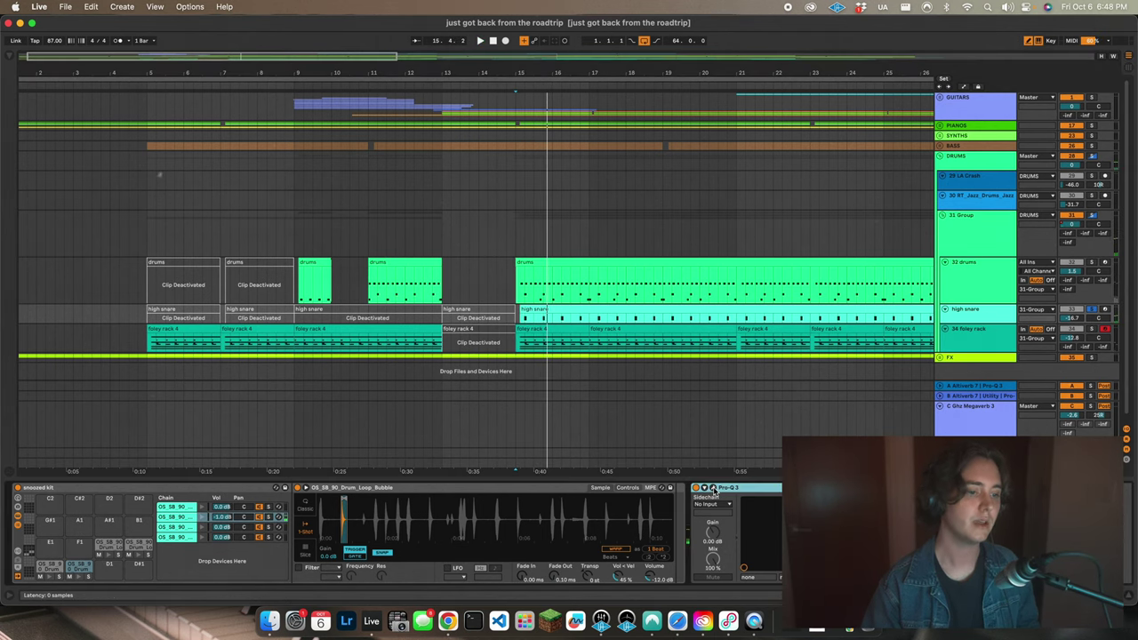
- Watch the high snare's Pro-Q 3 spectrum, then solo high snare and replay from bar 15
click(714, 488)
key(space)
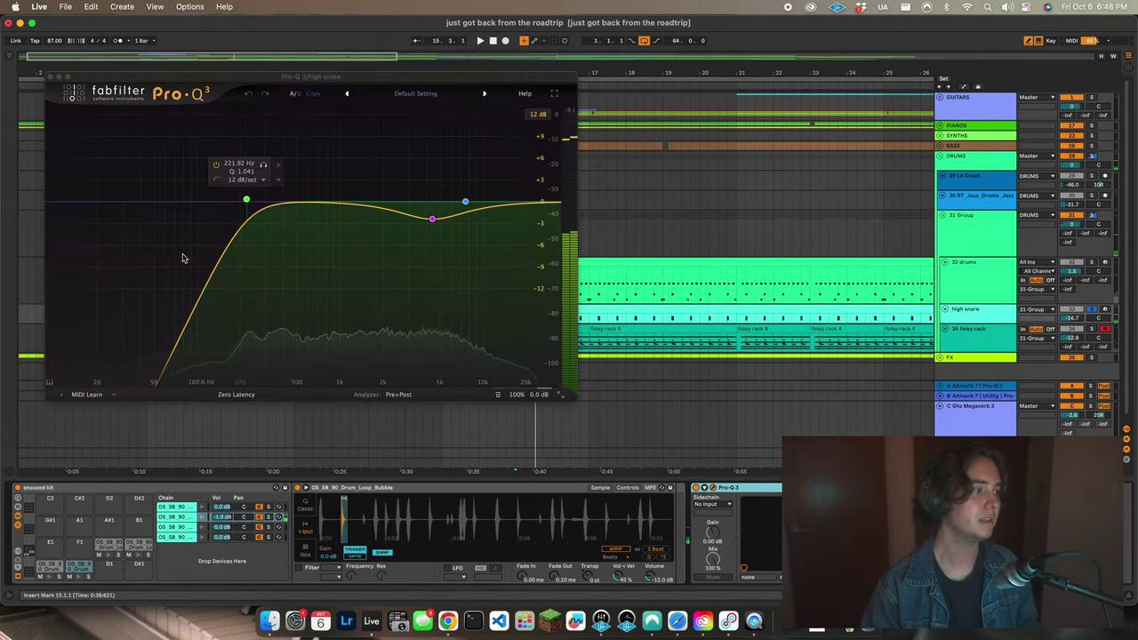
click(1006, 273)
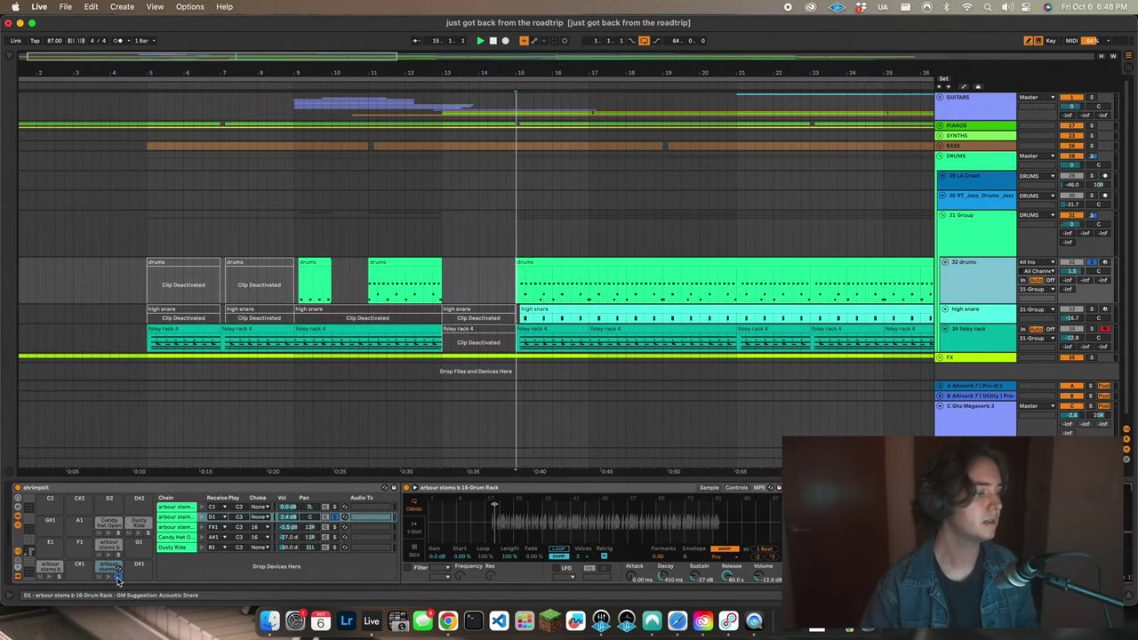
key(space)
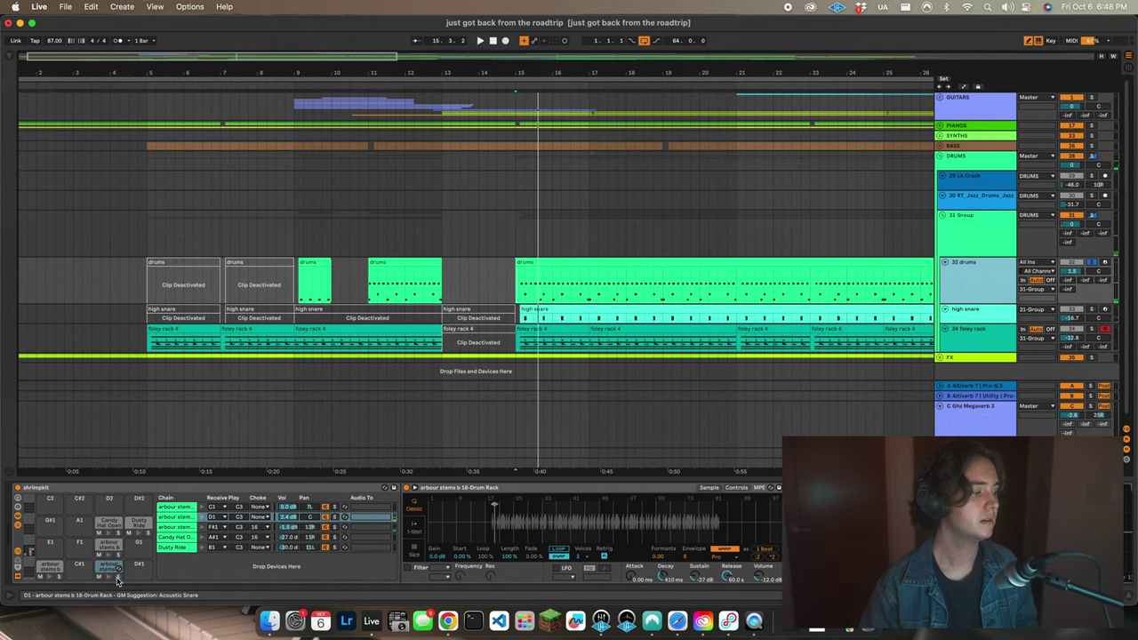
click(50, 569)
key(space)
key(space)
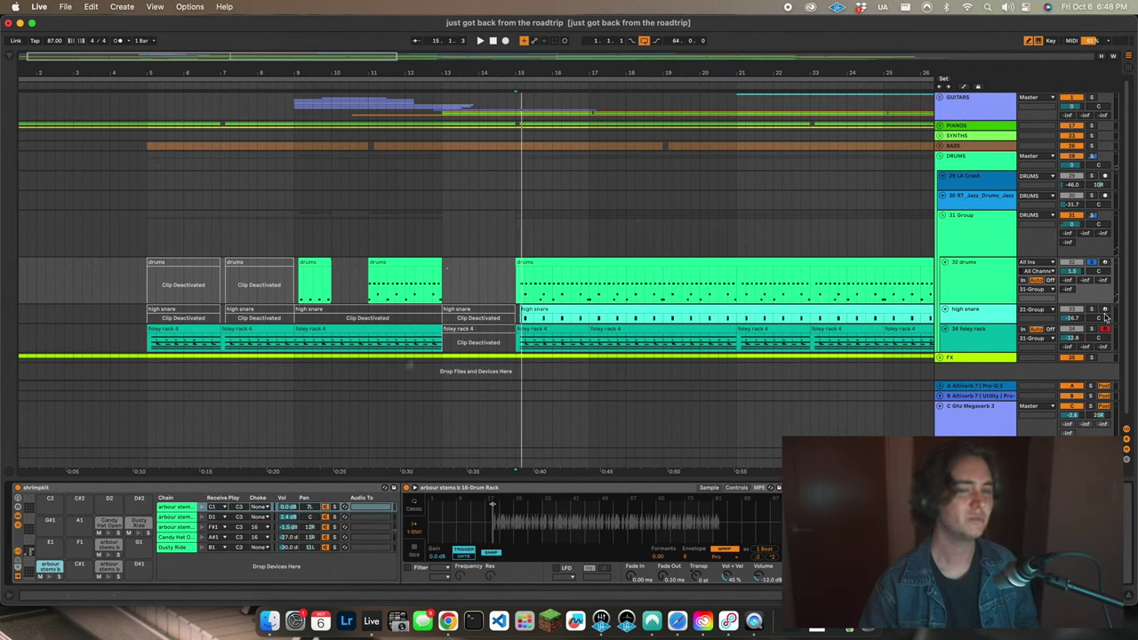
click(1092, 309)
key(space)
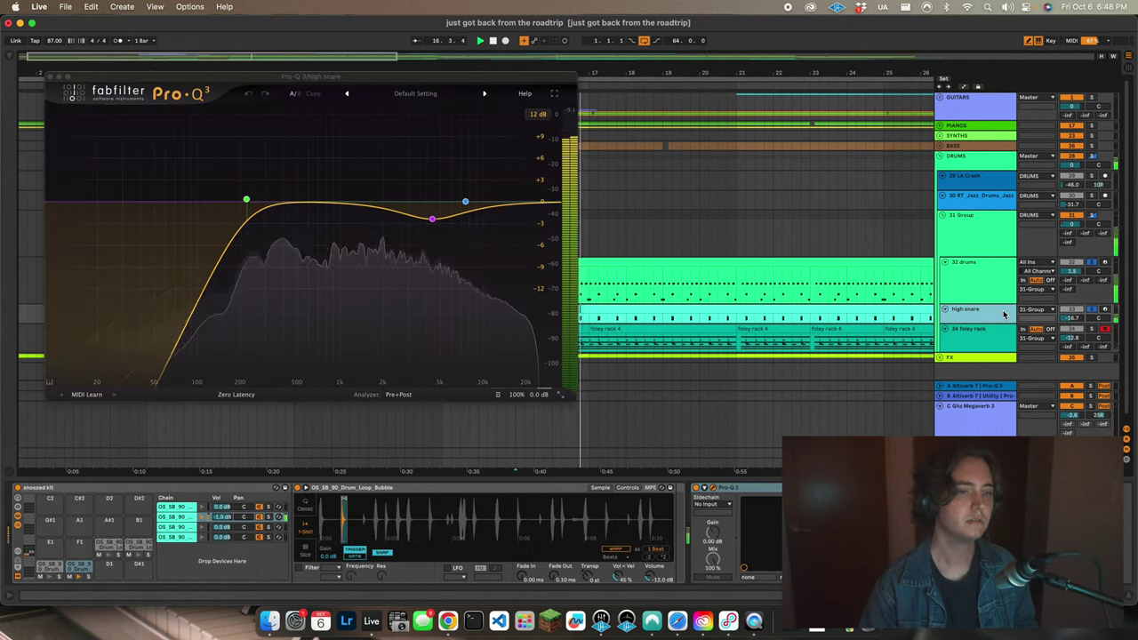
click(973, 309)
- Close the EQ, show the drums' shrimpkit rack, and check its Pro-Q 3 during playback before closing it
click(51, 78)
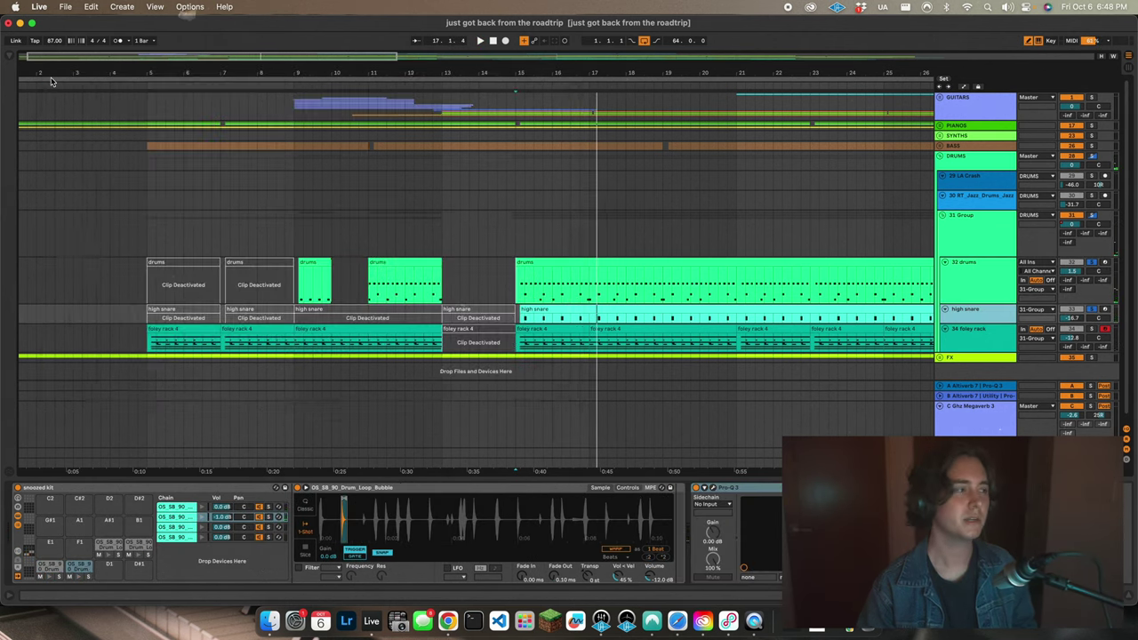
click(566, 283)
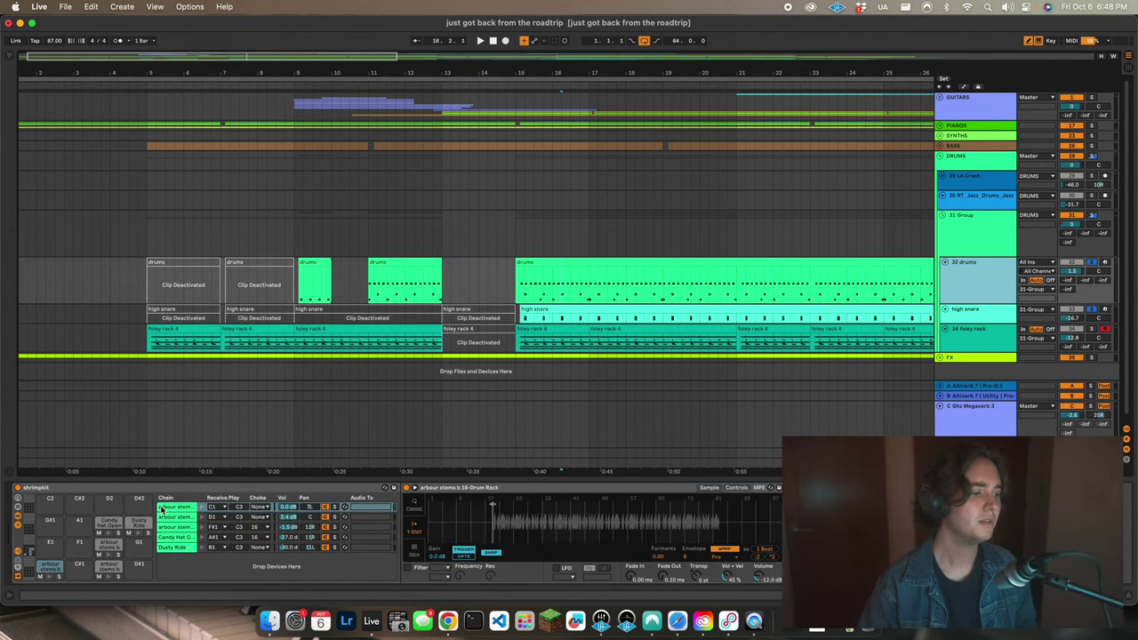
click(45, 565)
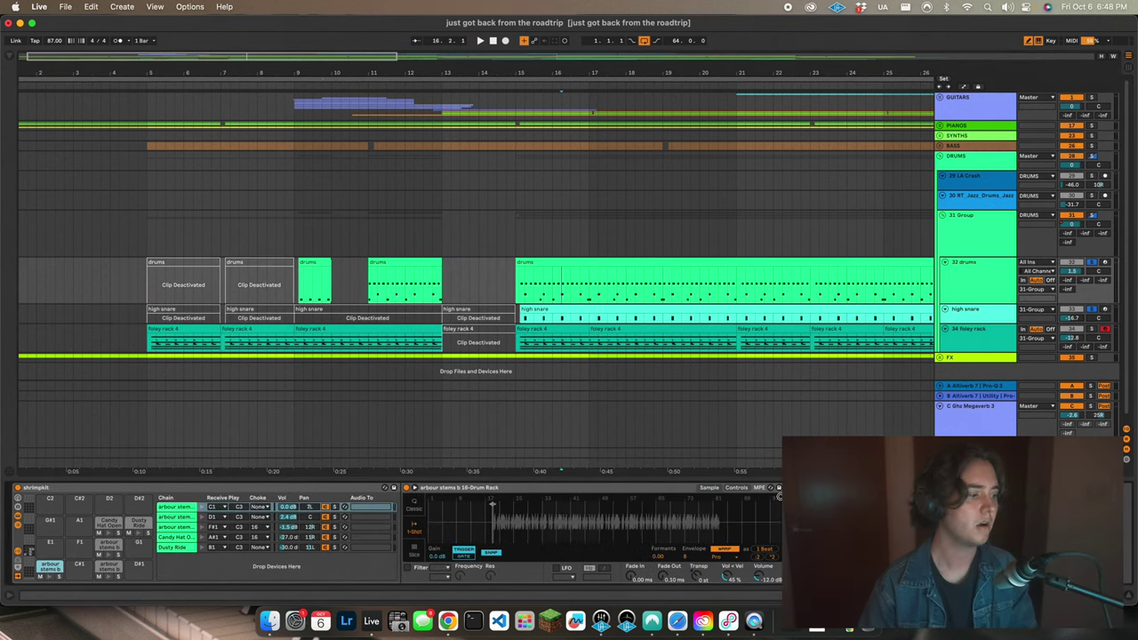
key(super+alt+p)
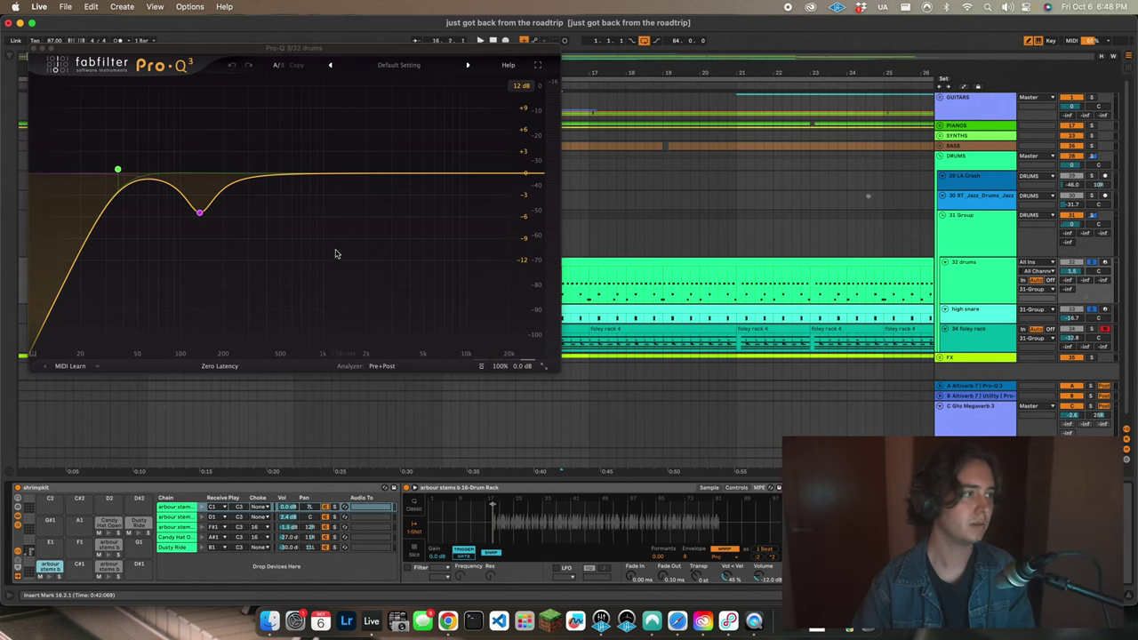
key(space)
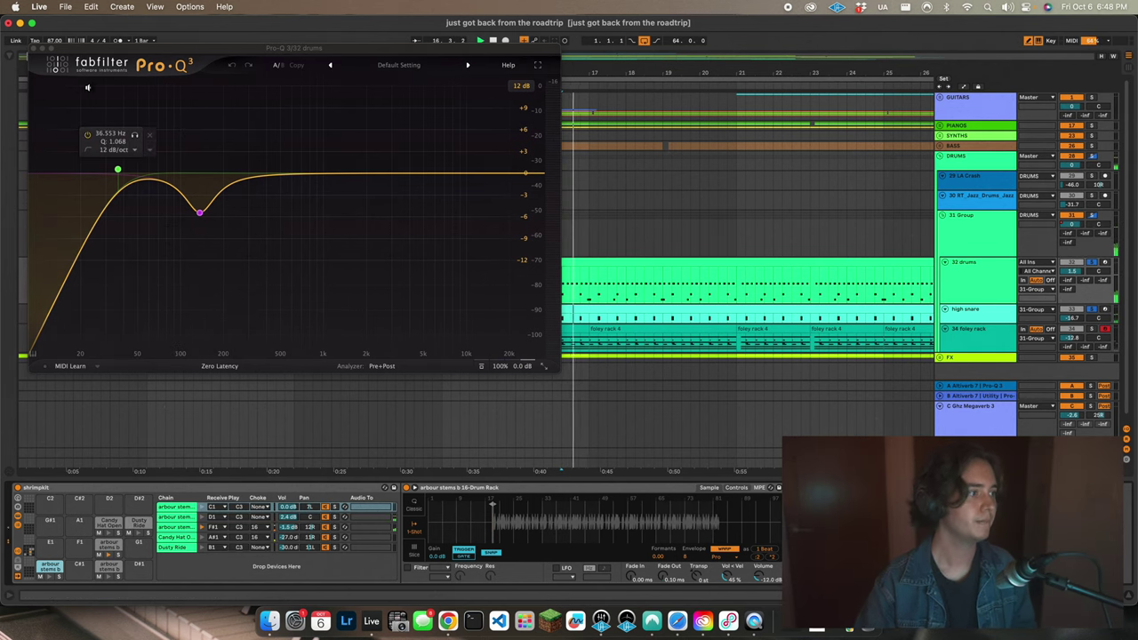
drag(125, 55, 156, 55)
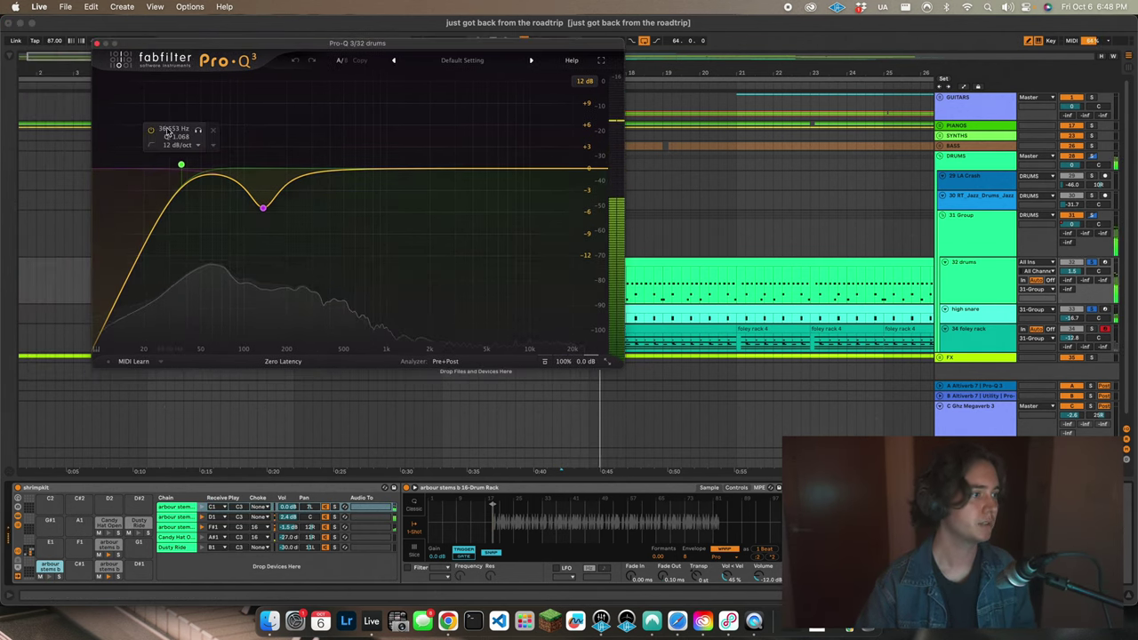
key(super+alt+p)
key(space)
- View the Hat6 (F#1), Candy Hat Open and Dusty Ride pad samples
click(106, 544)
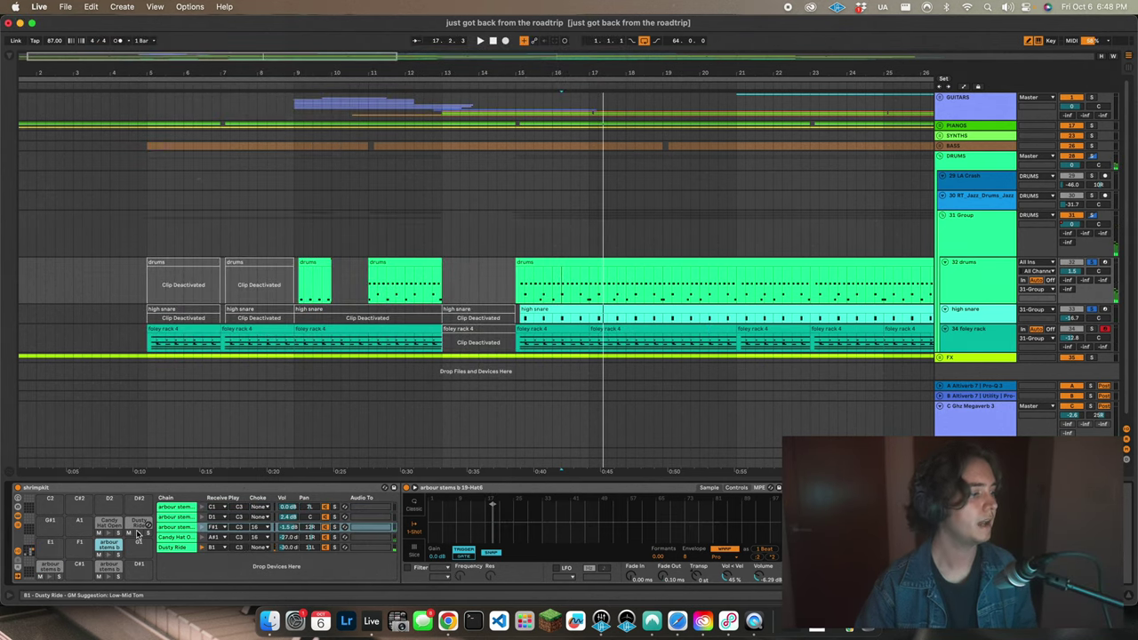
click(109, 524)
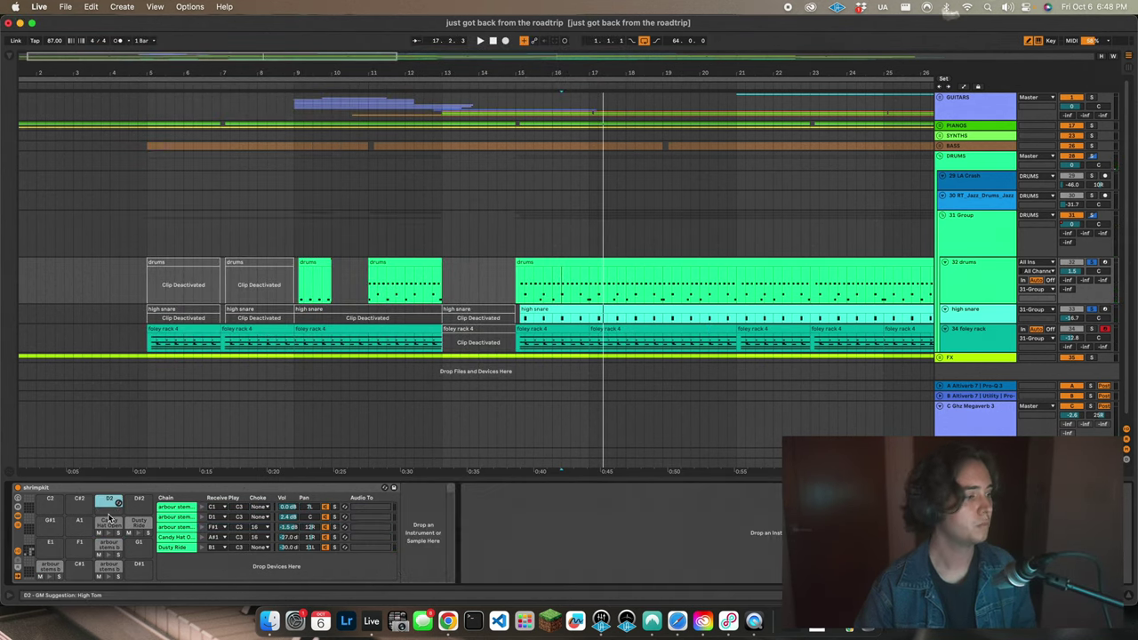
click(138, 523)
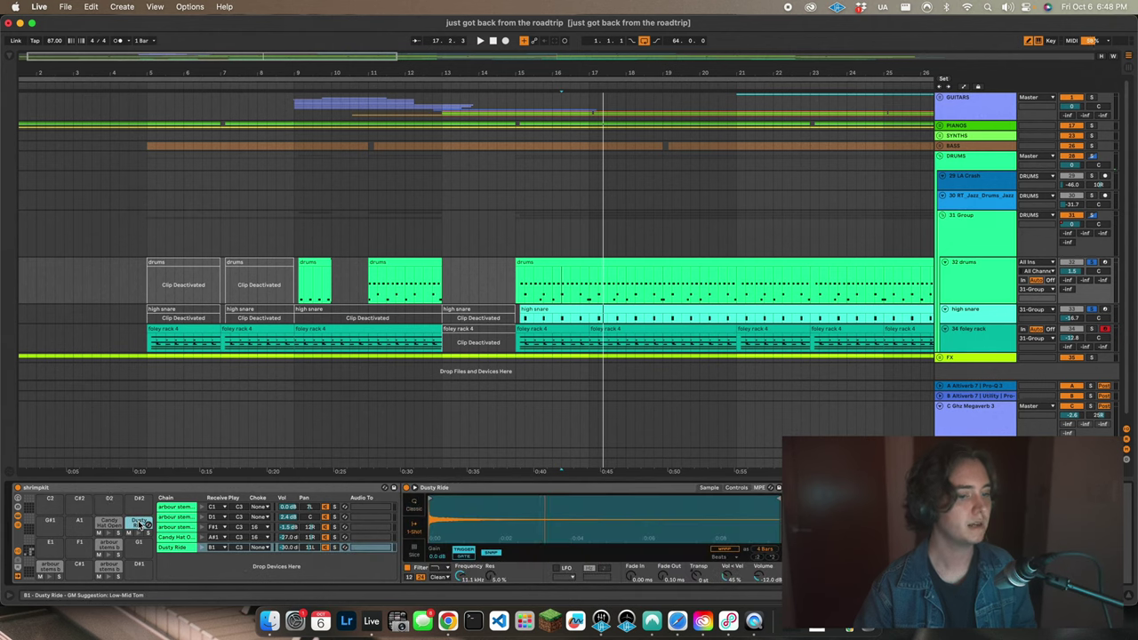
- Unfold the FX group and play from the AP_TapeHiss track near 0:33
click(984, 358)
key(Right)
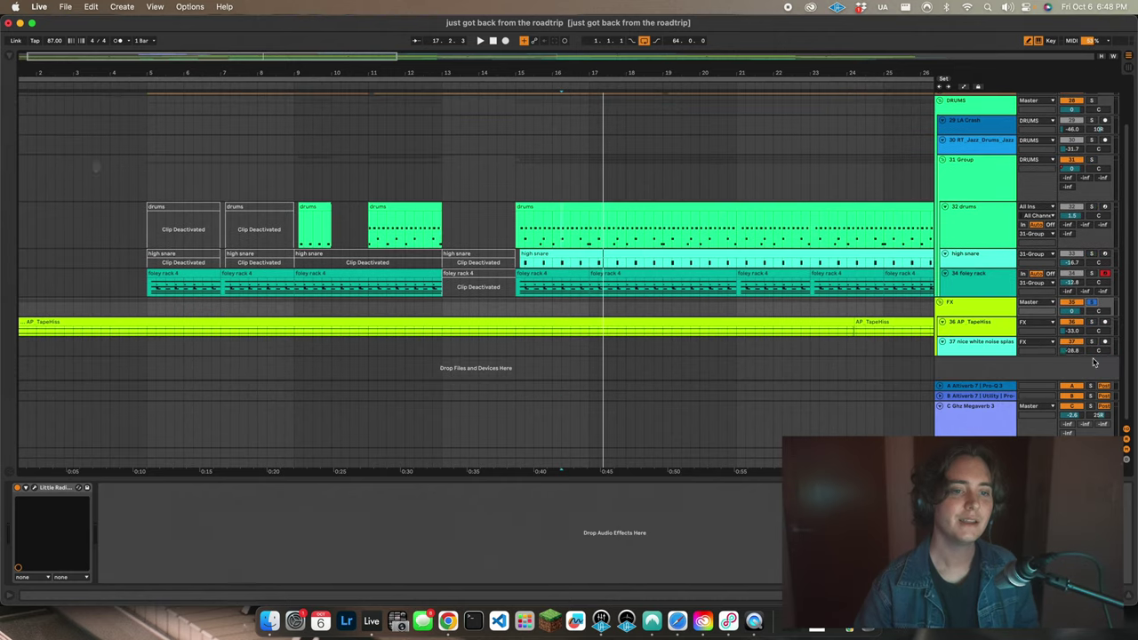
click(442, 329)
key(space)
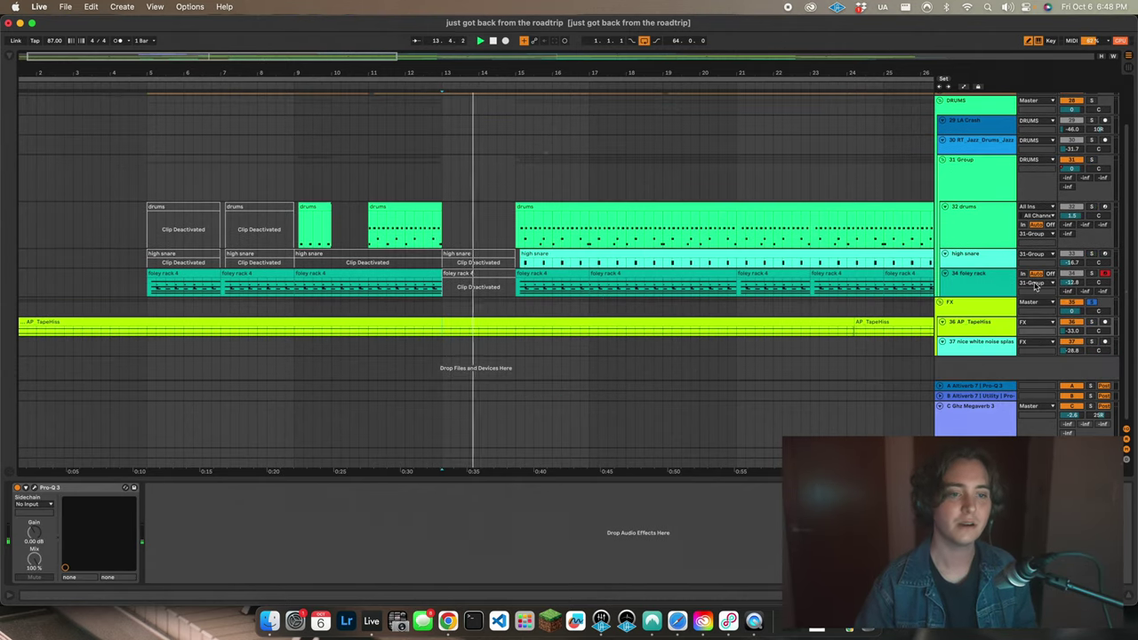
- Scroll right and replay from the white noise splash to hear it
scroll(830, 341, right, 10)
click(751, 358)
key(space)
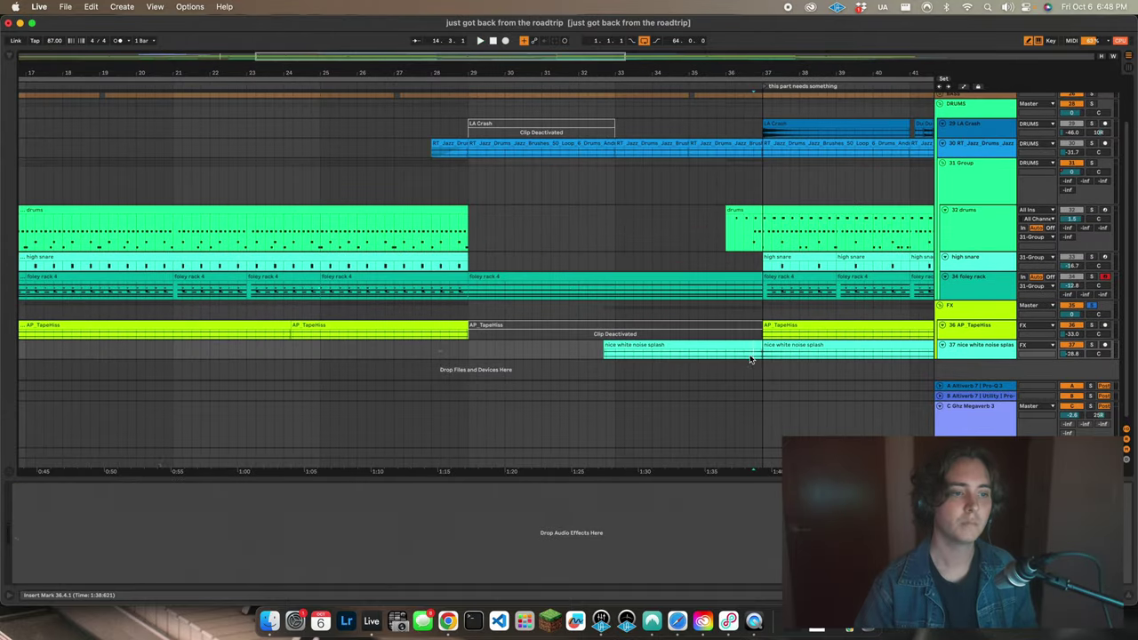
key(space)
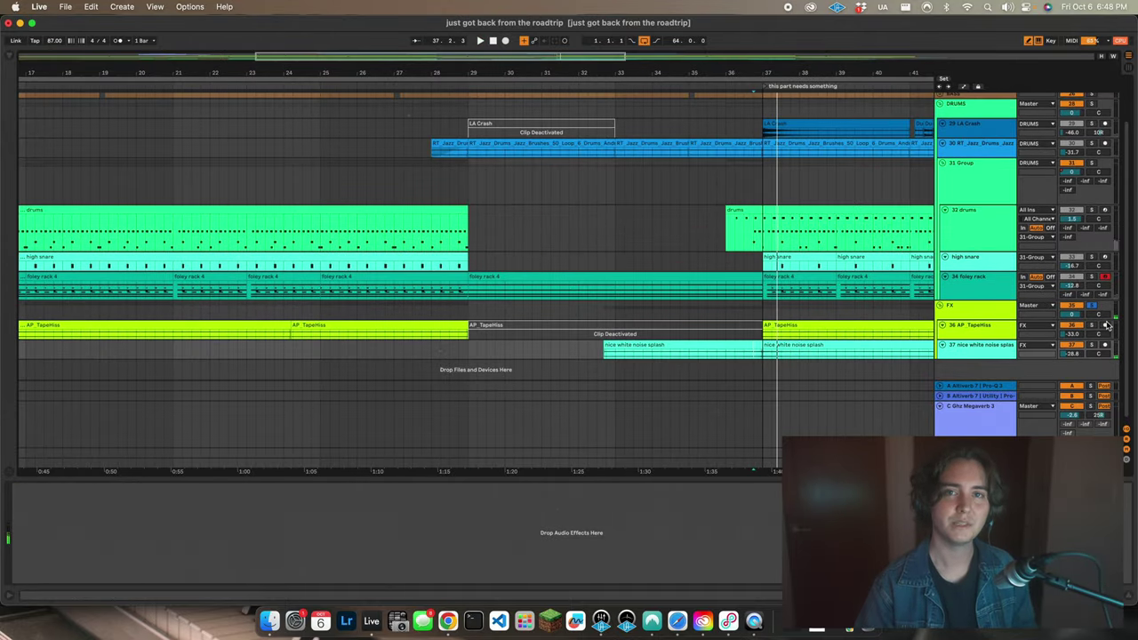
scroll(1013, 211, up, 3)
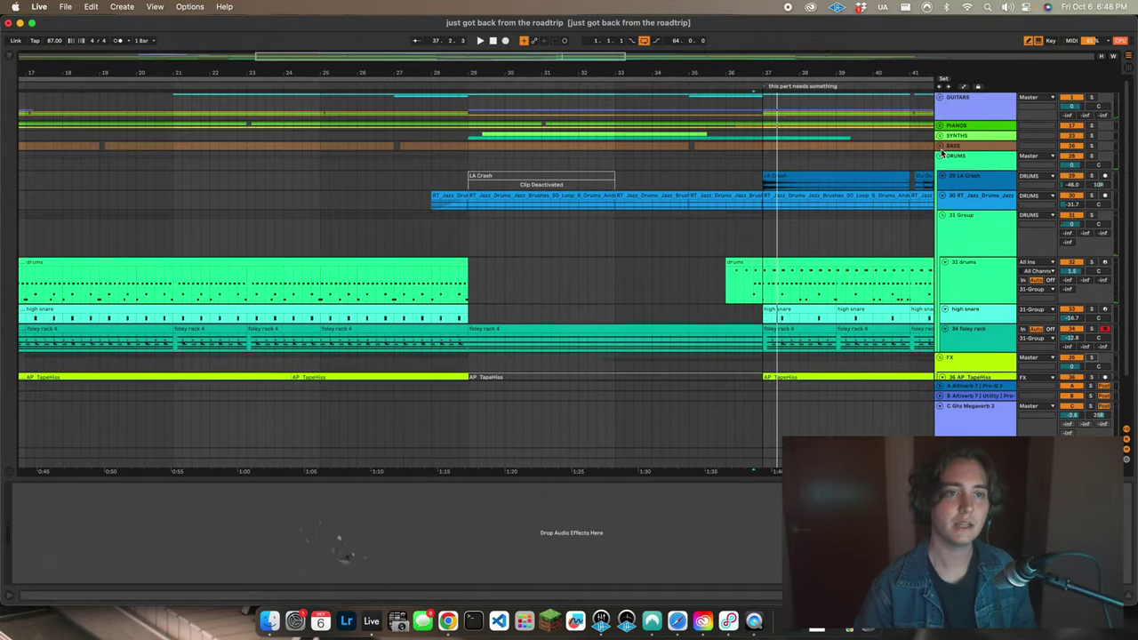
- Fold the DRUMS and FX groups
click(942, 156)
click(940, 166)
click(960, 110)
click(958, 169)
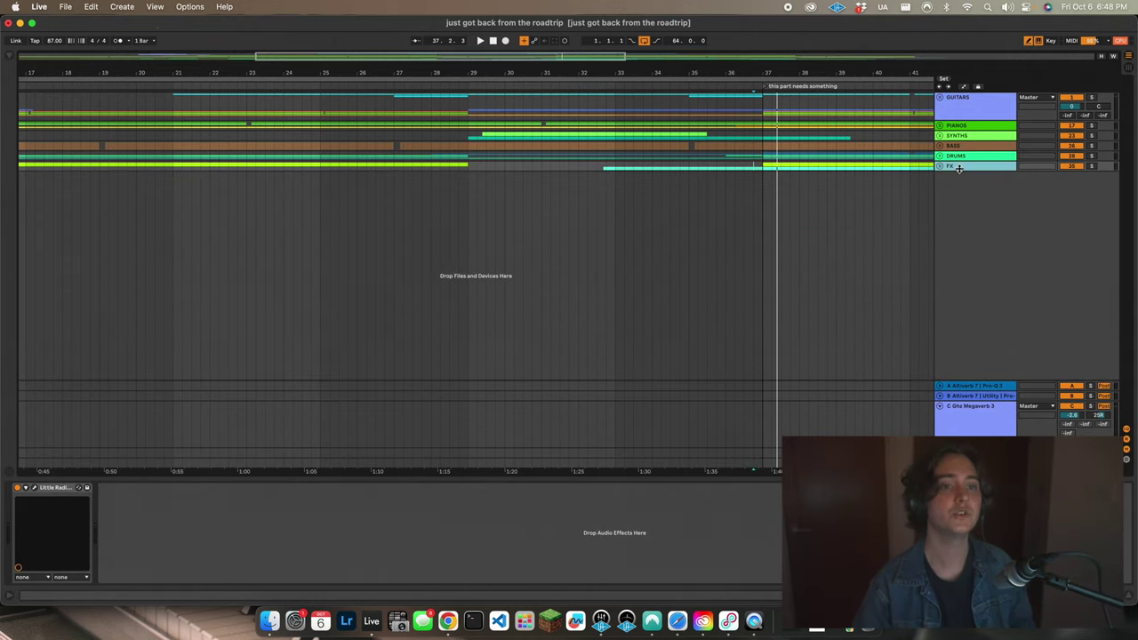
- Solo reverb return A during playback, then solo return B instead
click(952, 387)
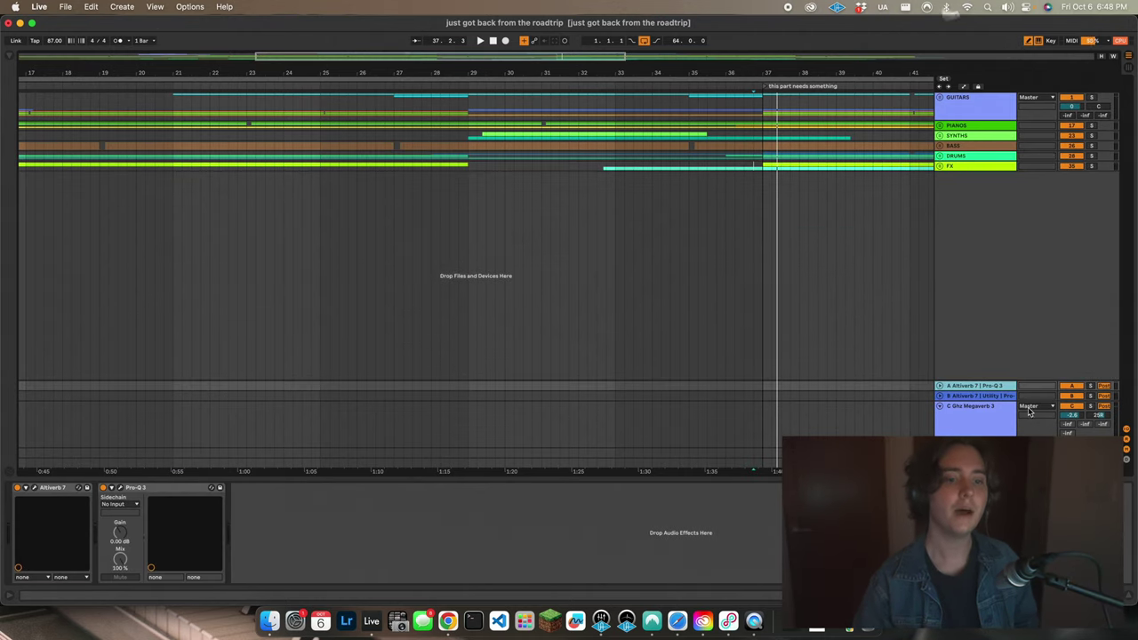
click(1091, 386)
click(766, 200)
key(space)
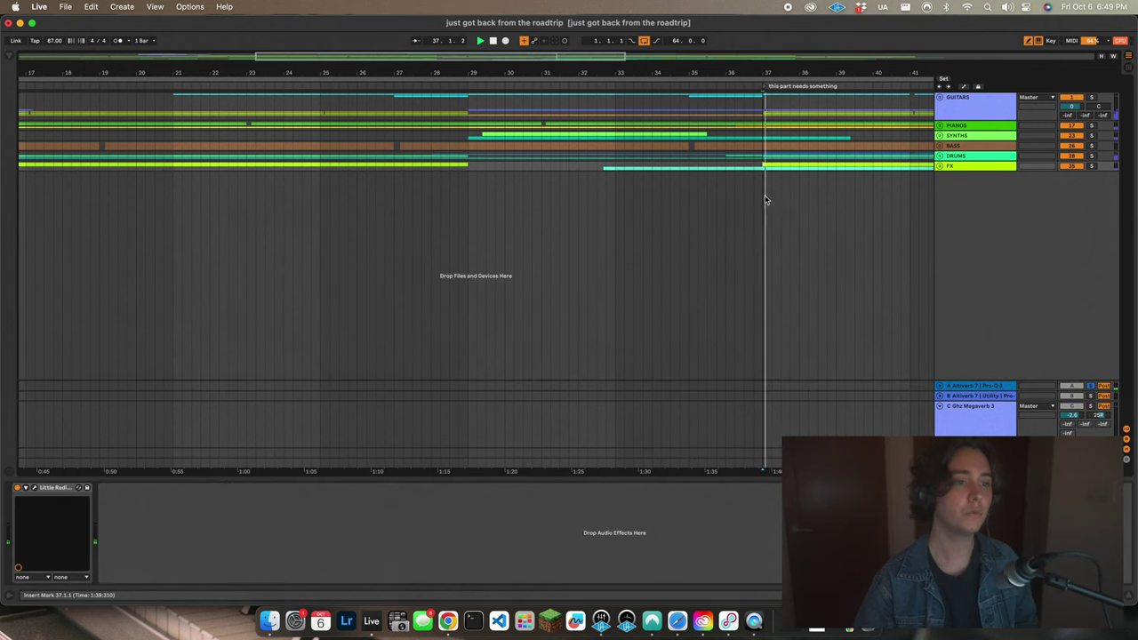
click(1091, 396)
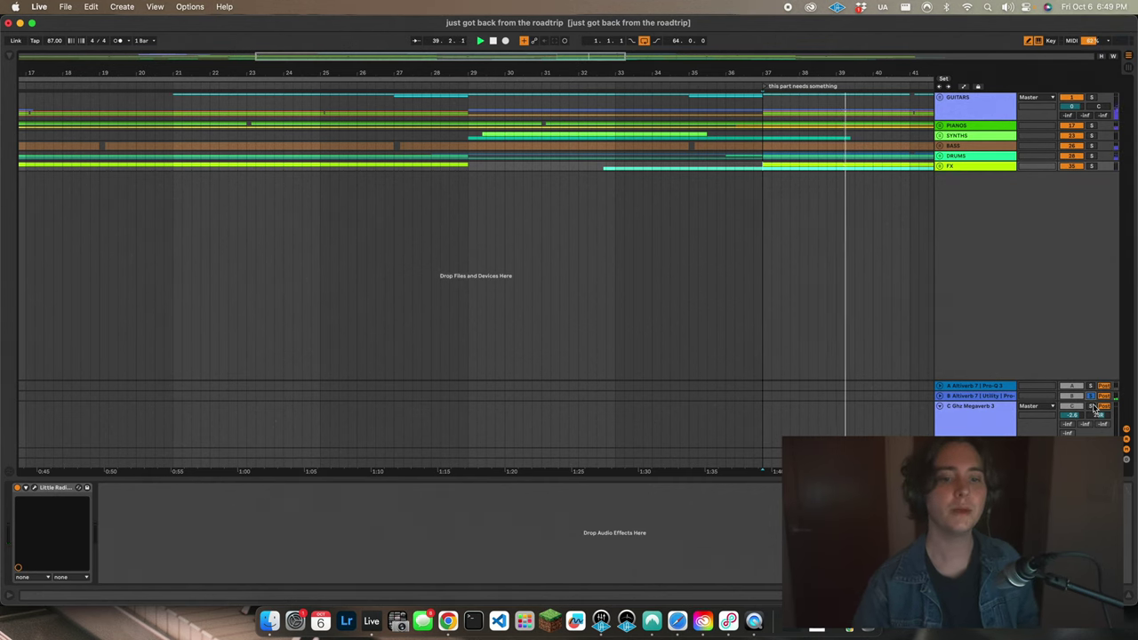
- Zoom out to the whole song and play from bar 27
key(space)
key(minus)
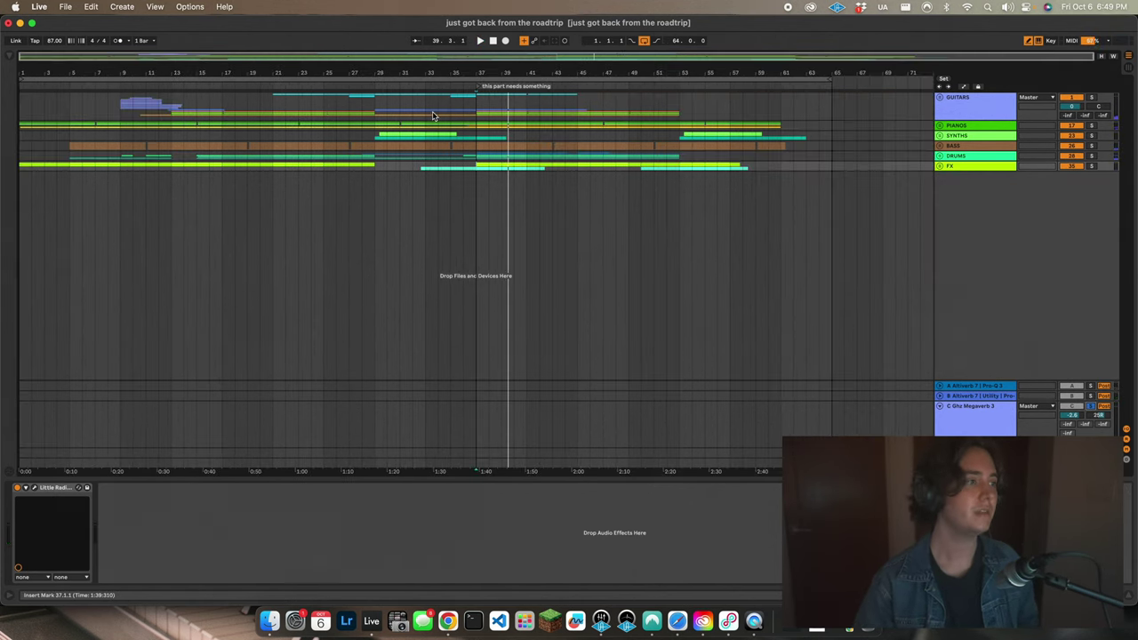
click(350, 113)
key(space)
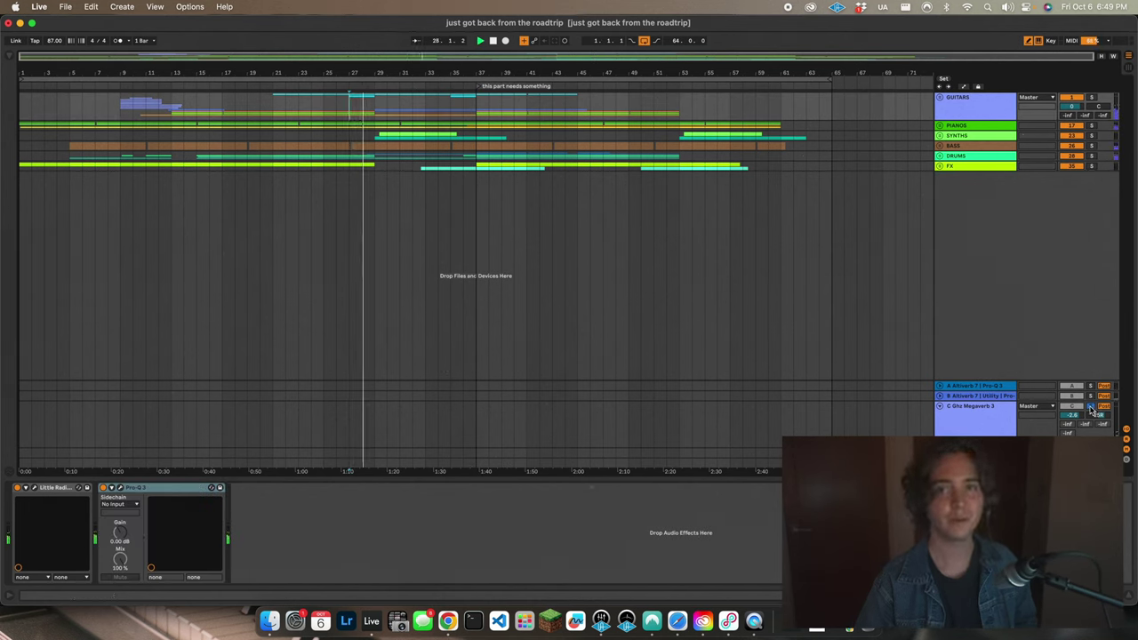
- Show the Master track's chain and collapse then re-expand the Glue Compressor
key(space)
click(978, 444)
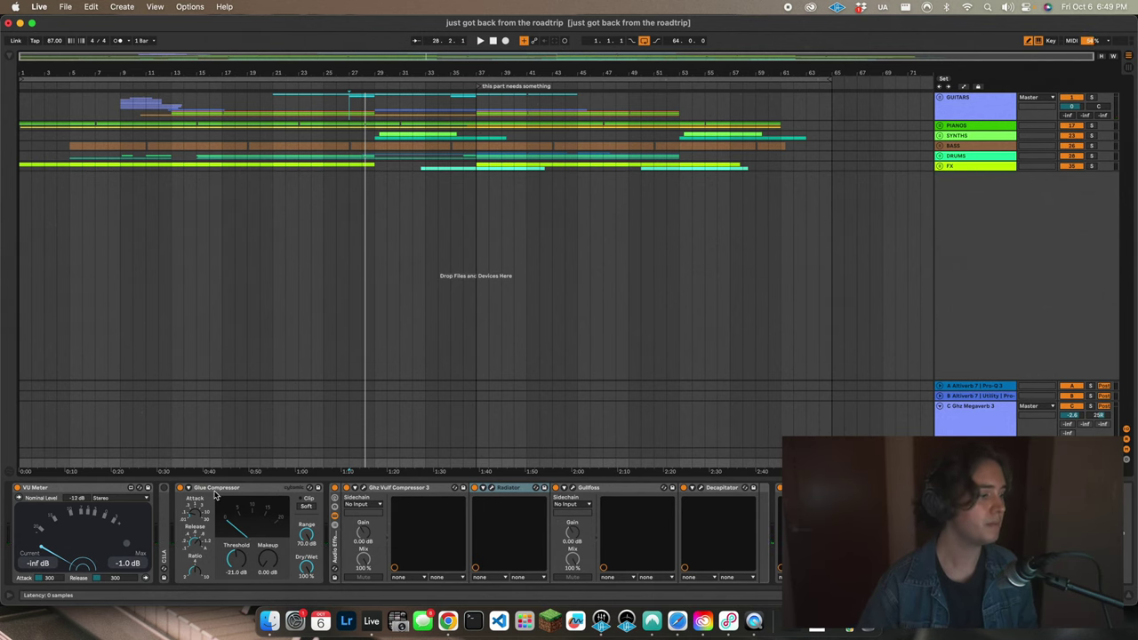
double_click(248, 489)
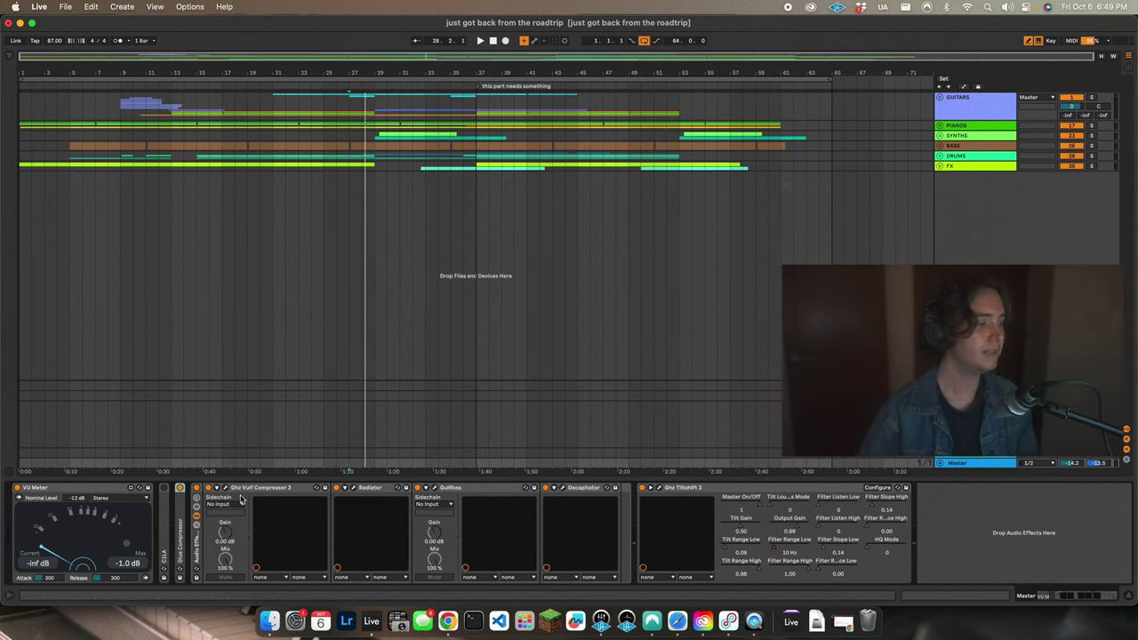
double_click(182, 536)
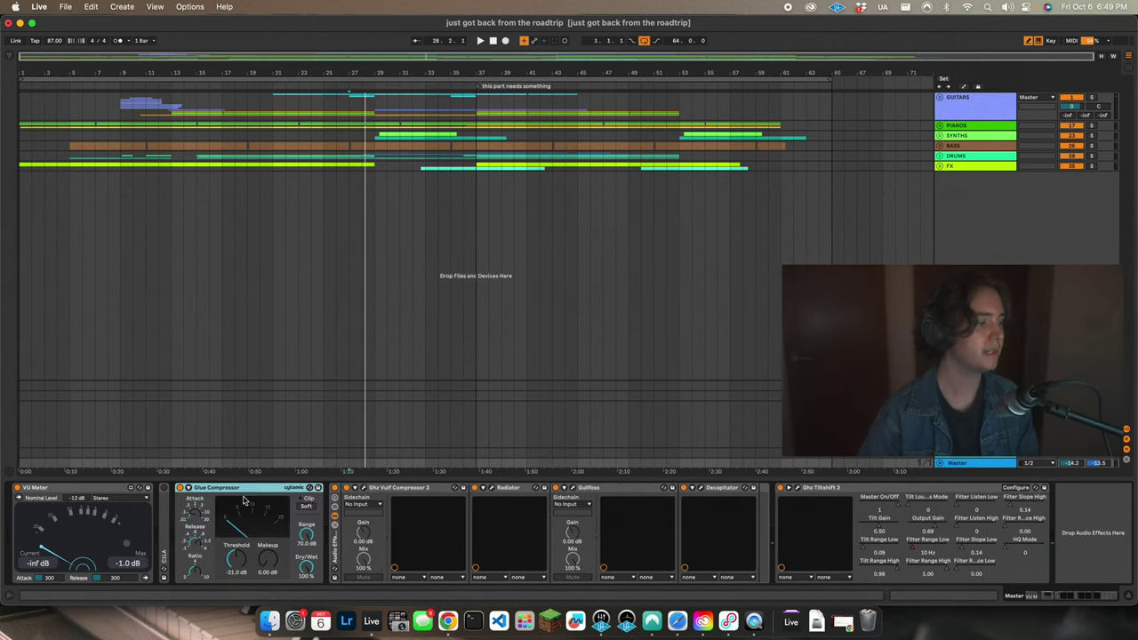
- Select each master device in turn: Vulf Compressor 3, Radiator, Gullfoss, Decapitator, Glue Compressor, Tiltshift 3
click(402, 500)
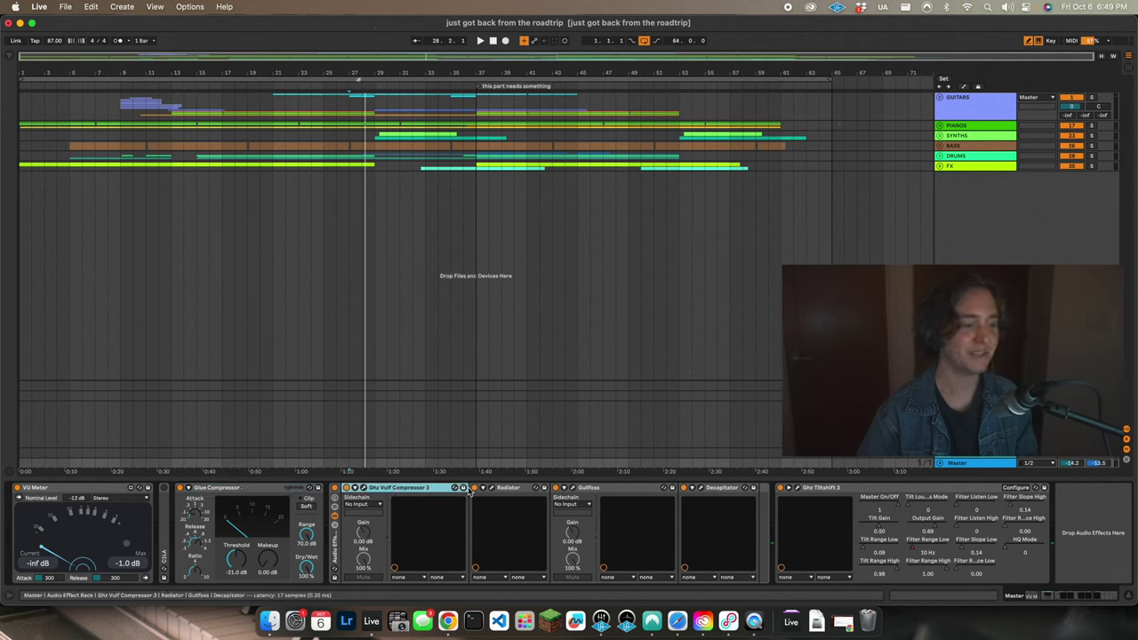
click(511, 502)
click(601, 494)
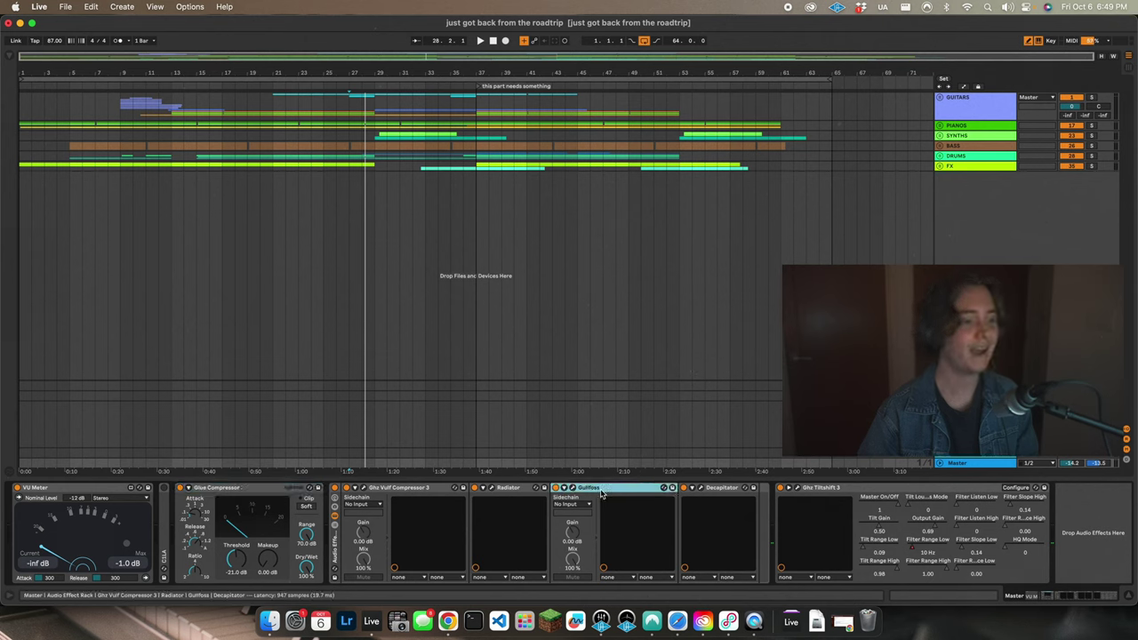
click(713, 489)
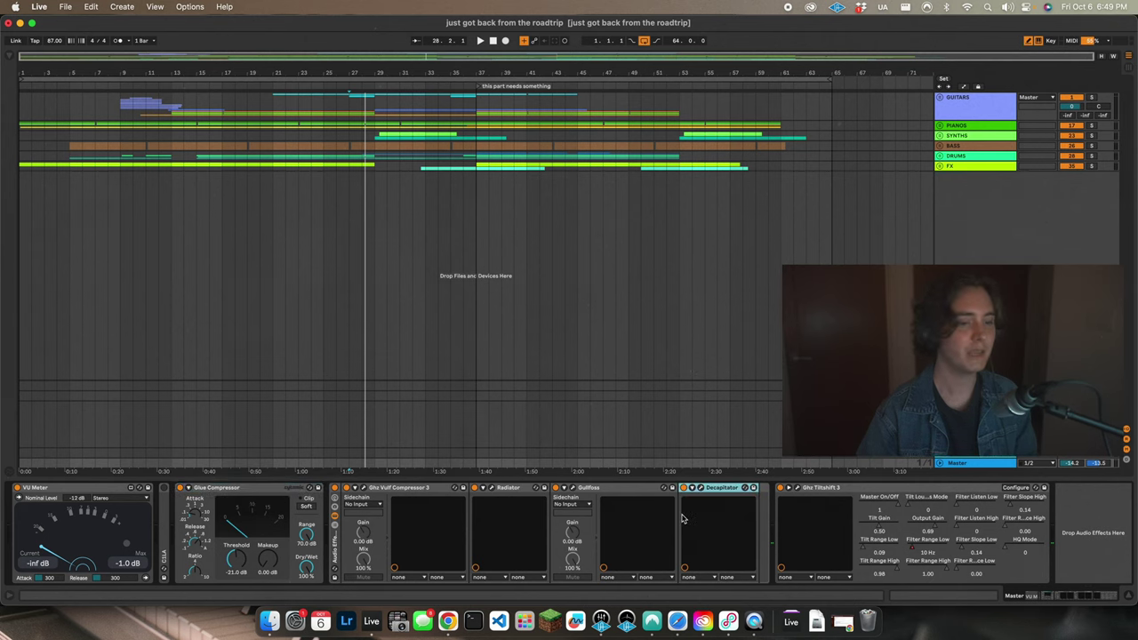
click(400, 488)
click(409, 364)
click(391, 491)
click(272, 491)
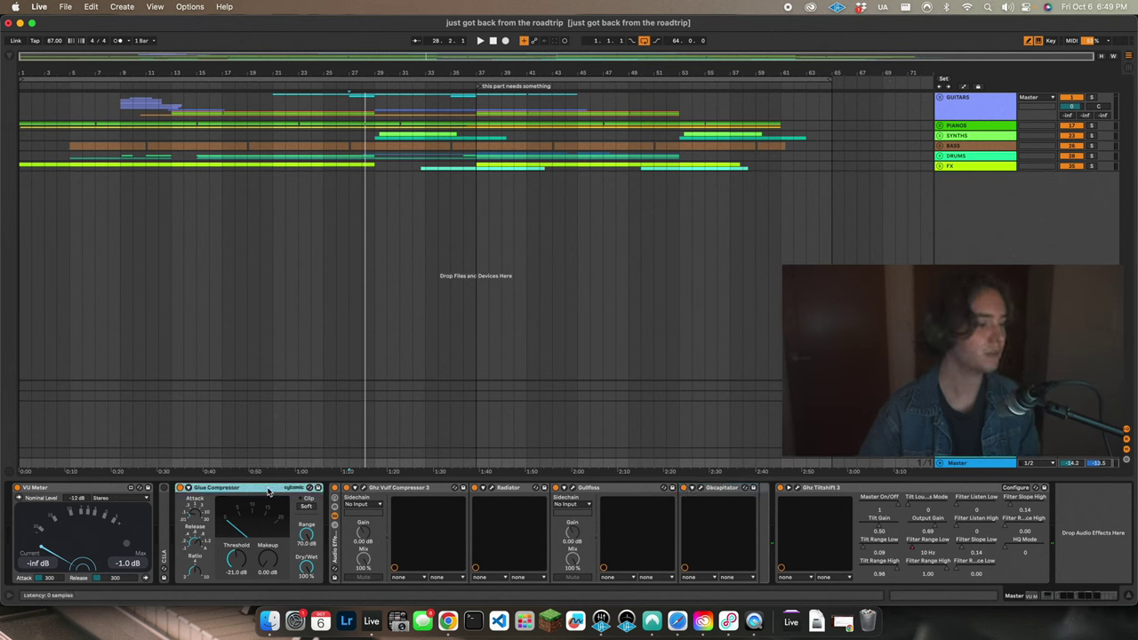
click(809, 503)
click(400, 489)
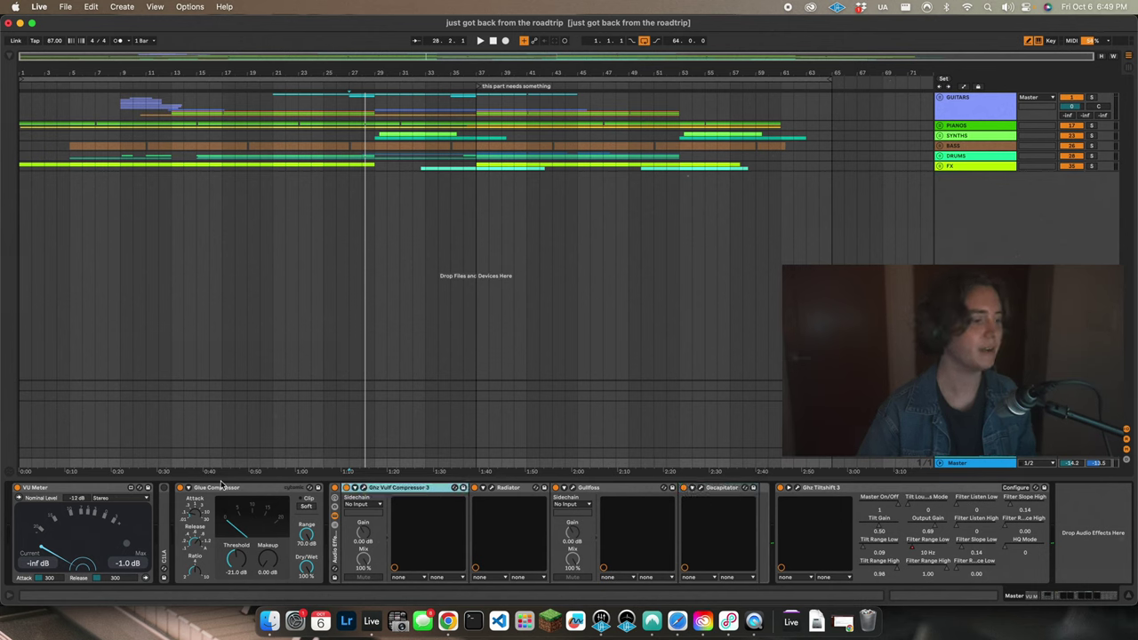
click(220, 491)
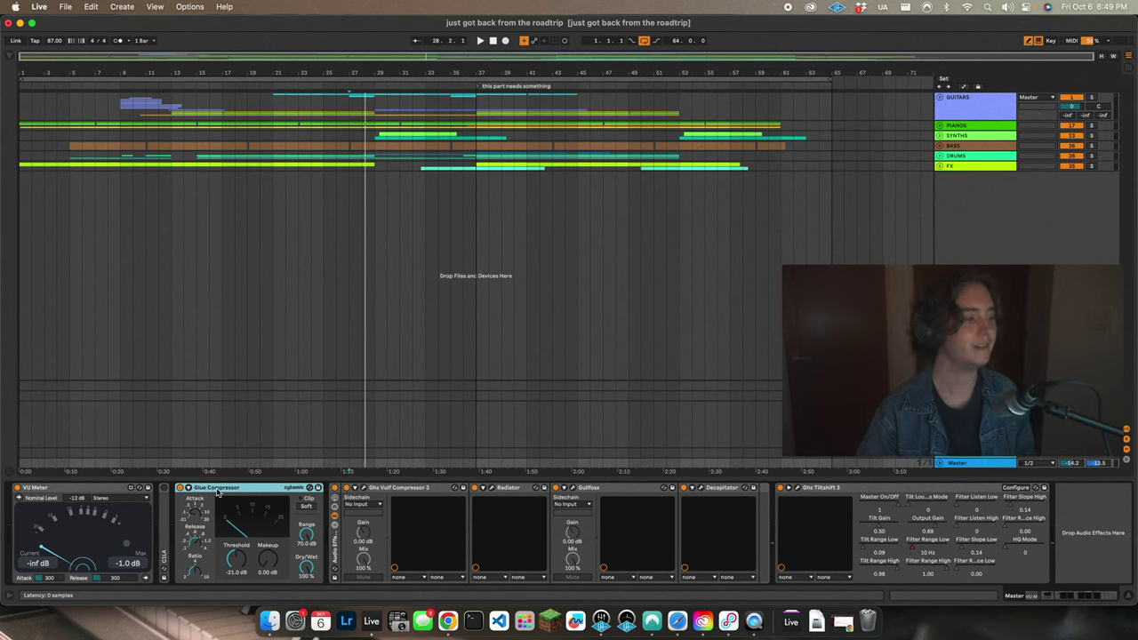
- Play from bar 27, revisit Tiltshift 3 and Glue Compressor, and reveal the C1LA device
key(space)
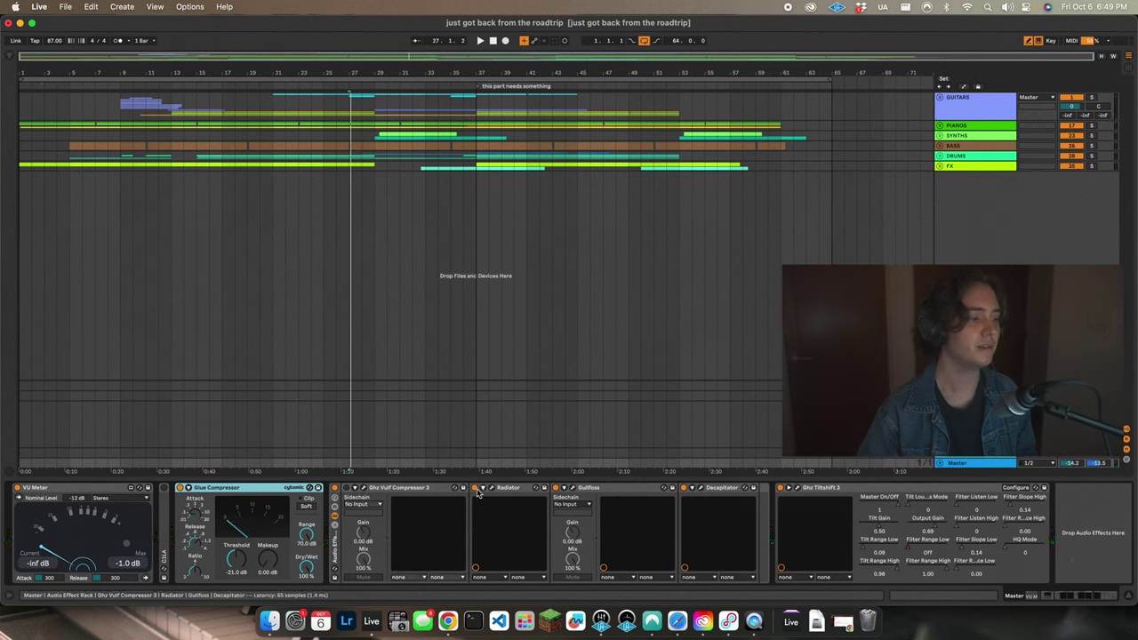
click(829, 489)
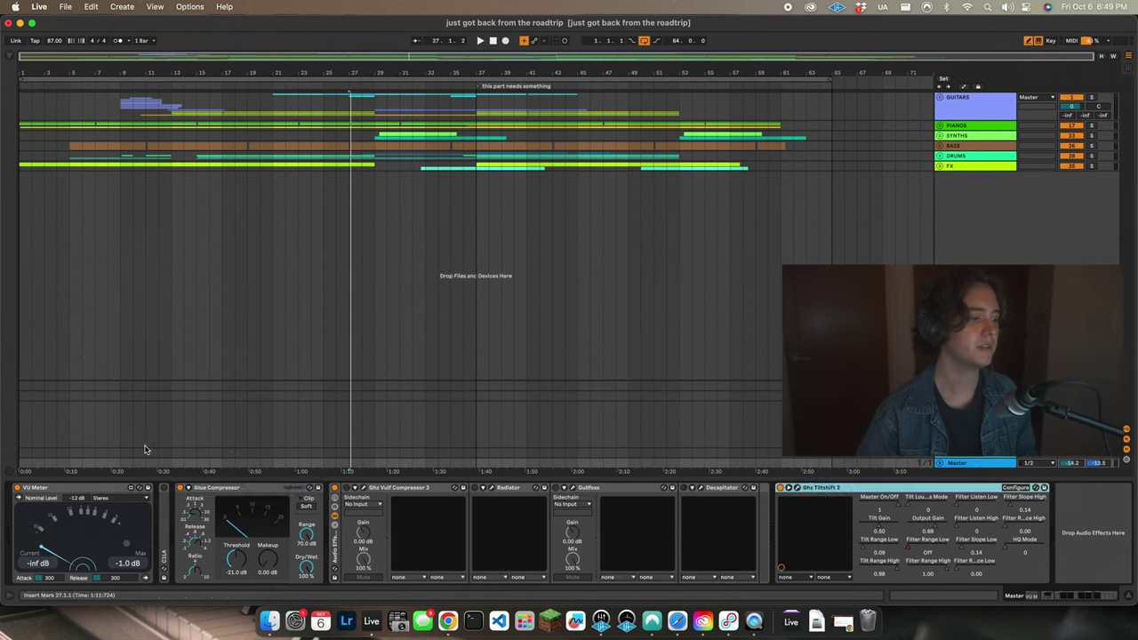
click(222, 487)
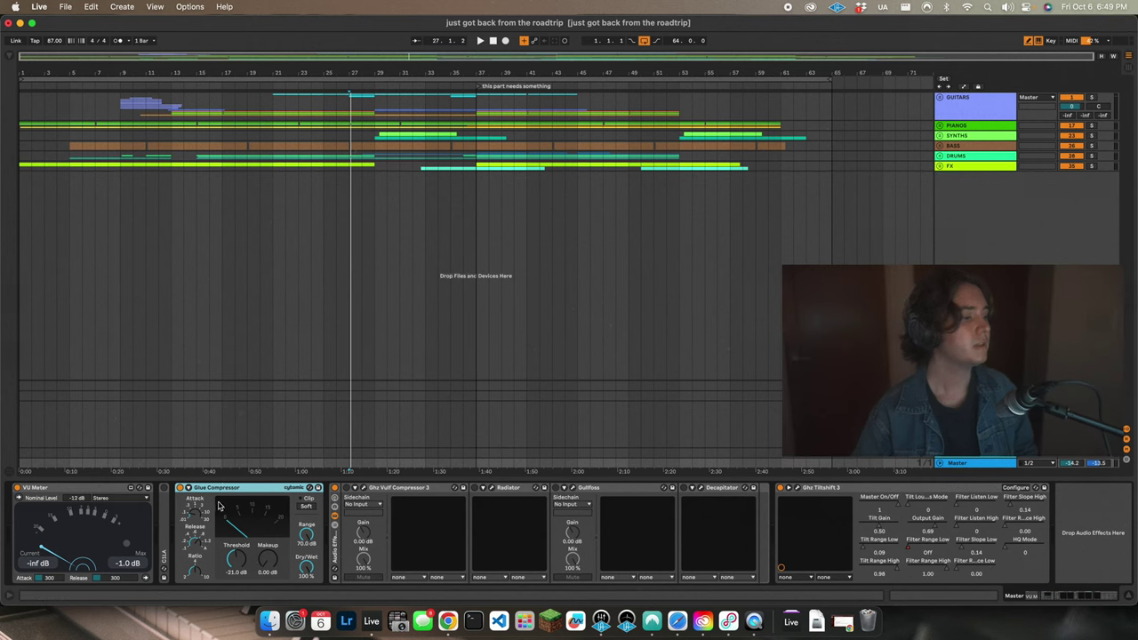
key(super+v)
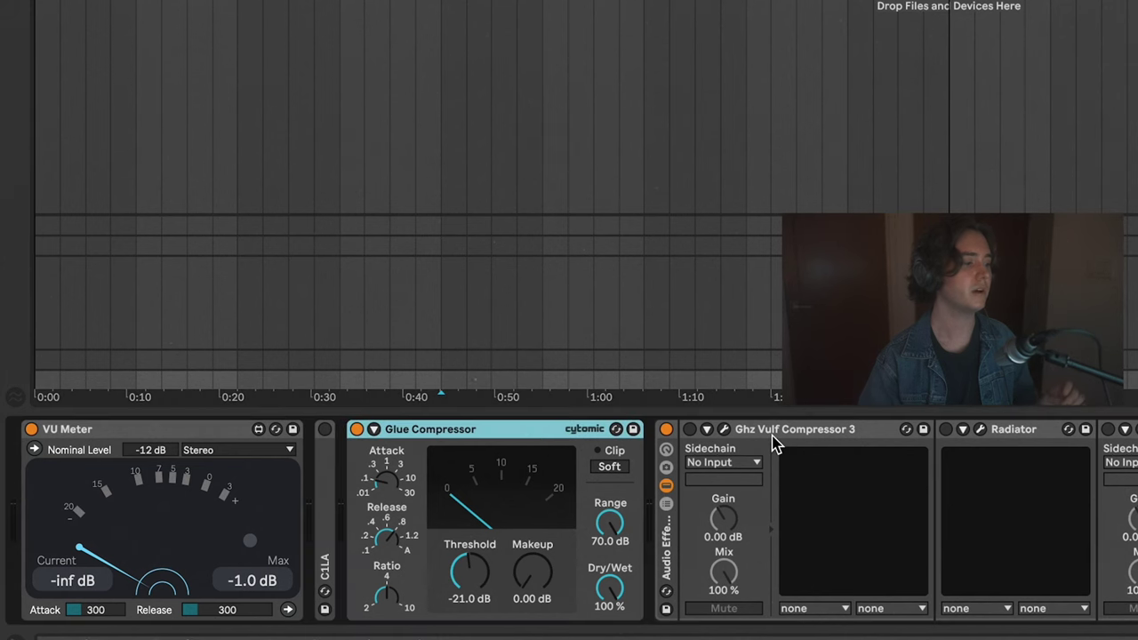
- Play the song while bypassing and re-enabling the master Glue Compressor
click(772, 441)
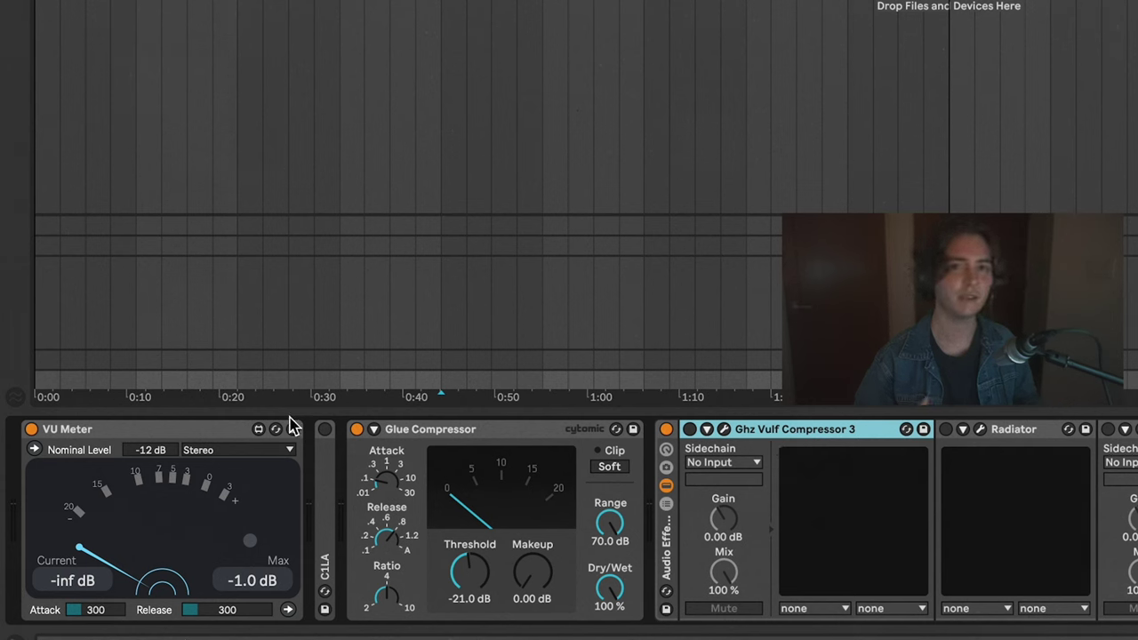
click(515, 435)
key(space)
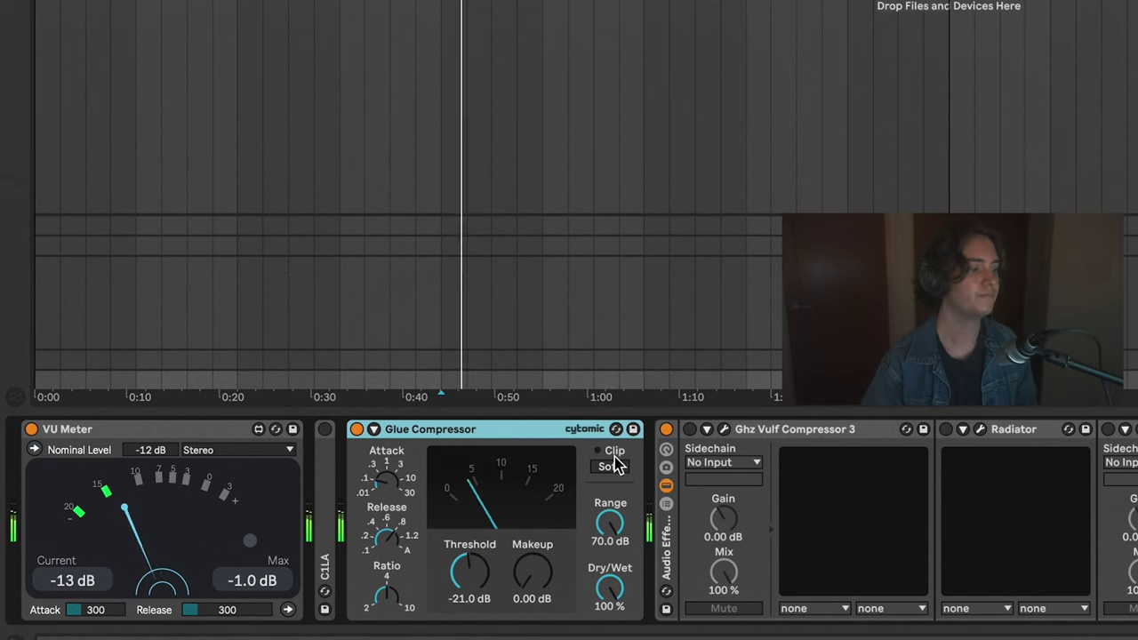
click(357, 429)
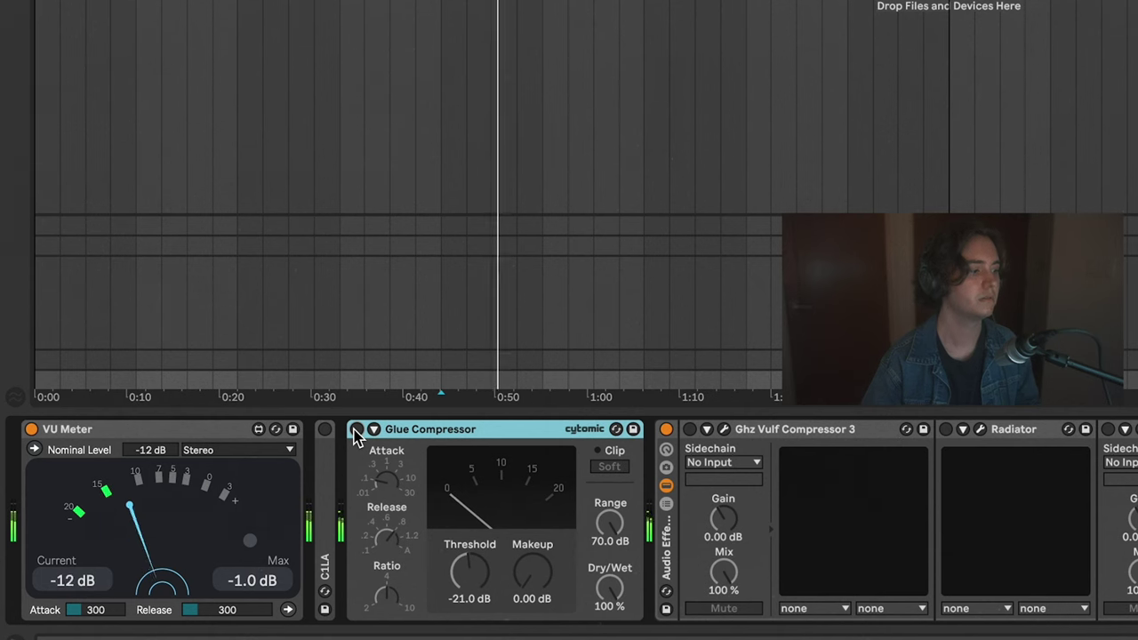
click(356, 429)
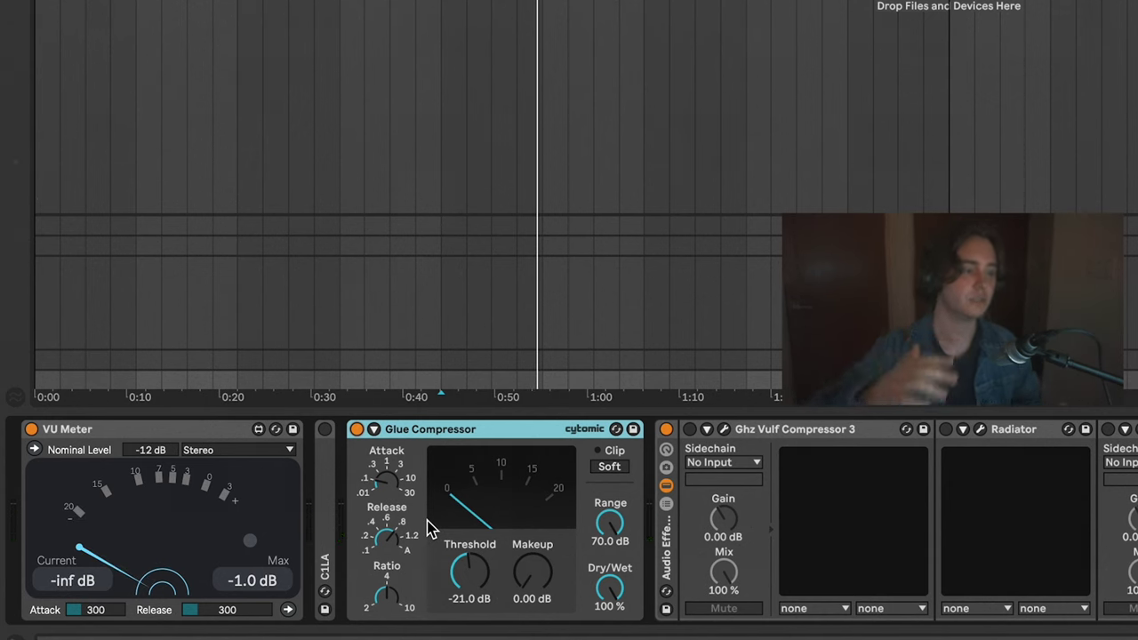
click(397, 609)
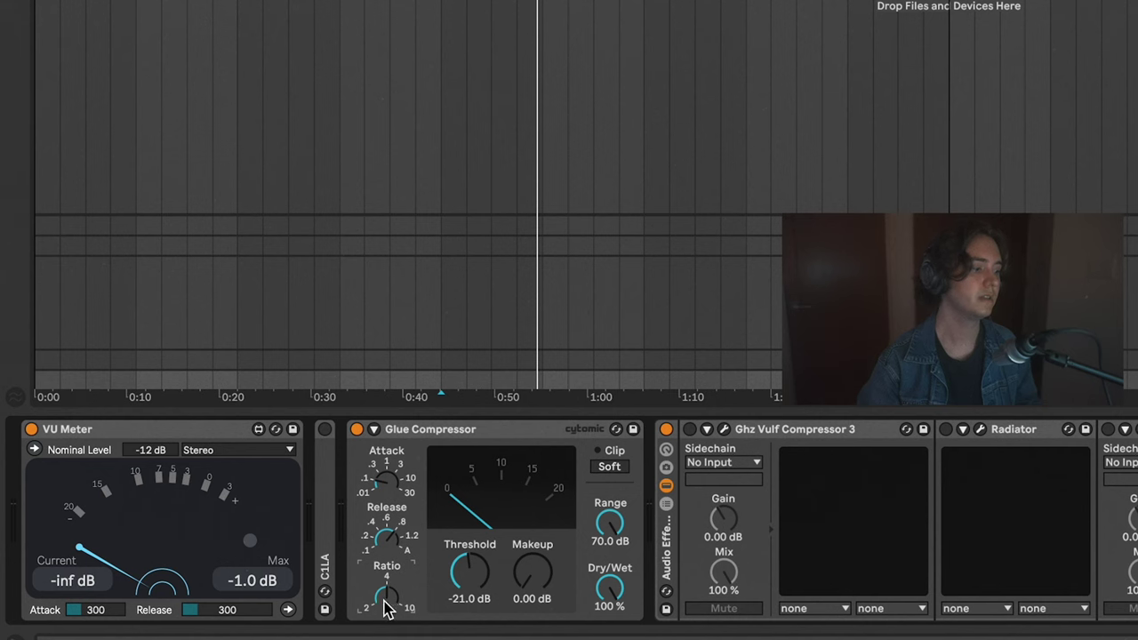
- Switch on Ghz Vulf Compressor 3 and open its plugin window
click(716, 432)
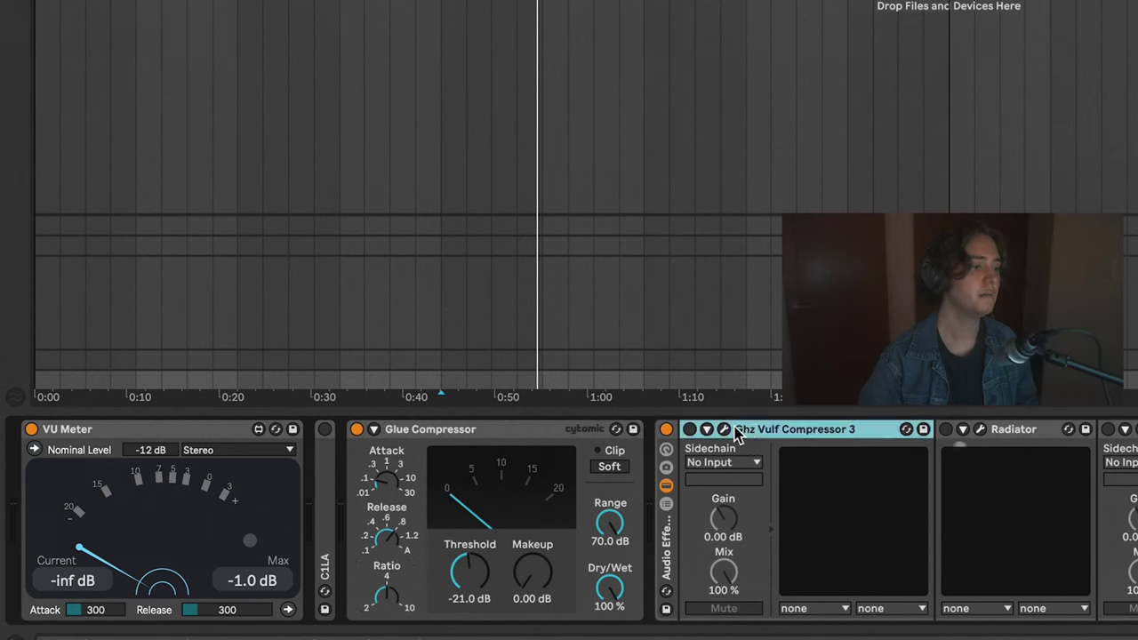
click(688, 430)
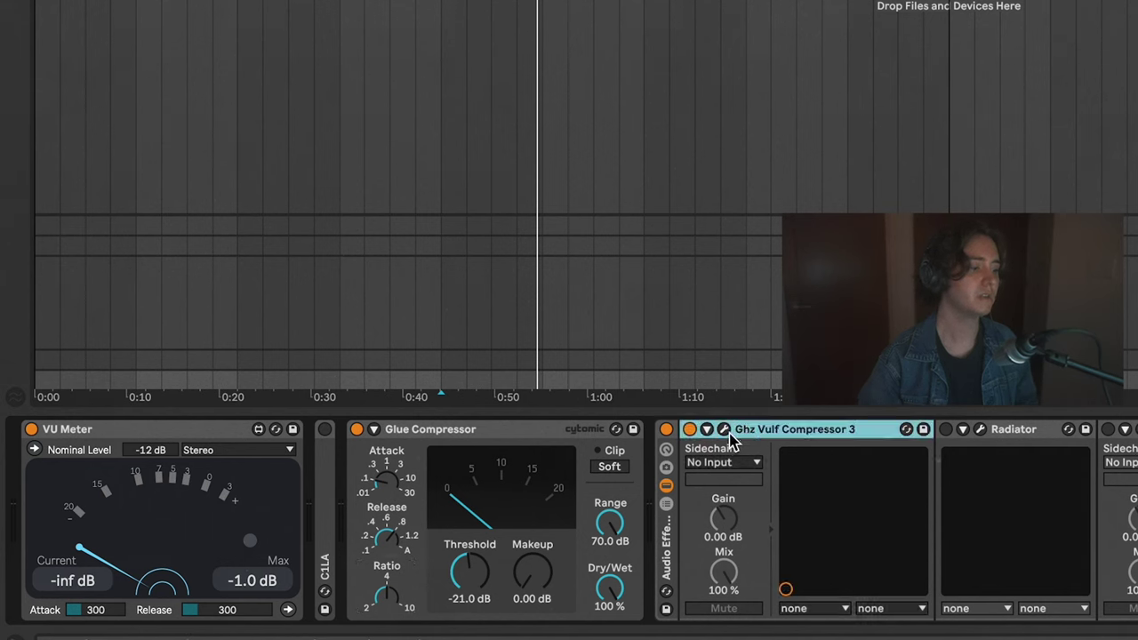
click(724, 430)
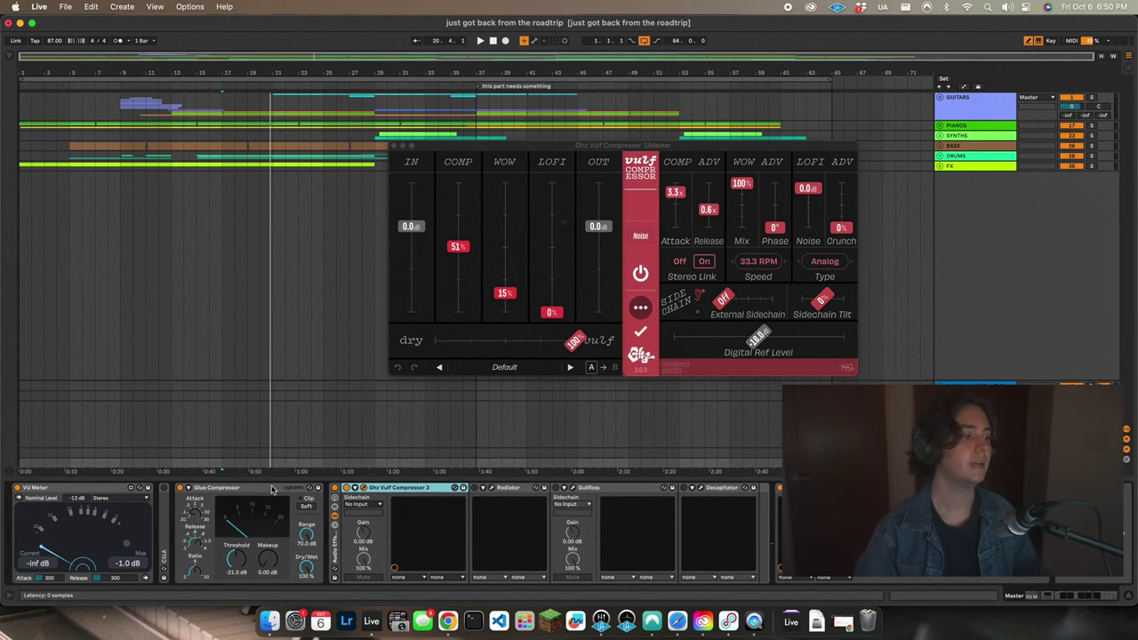
- Move the Glue Compressor into the Audio Effect Rack and hear the rack bypassed during playback
click(272, 489)
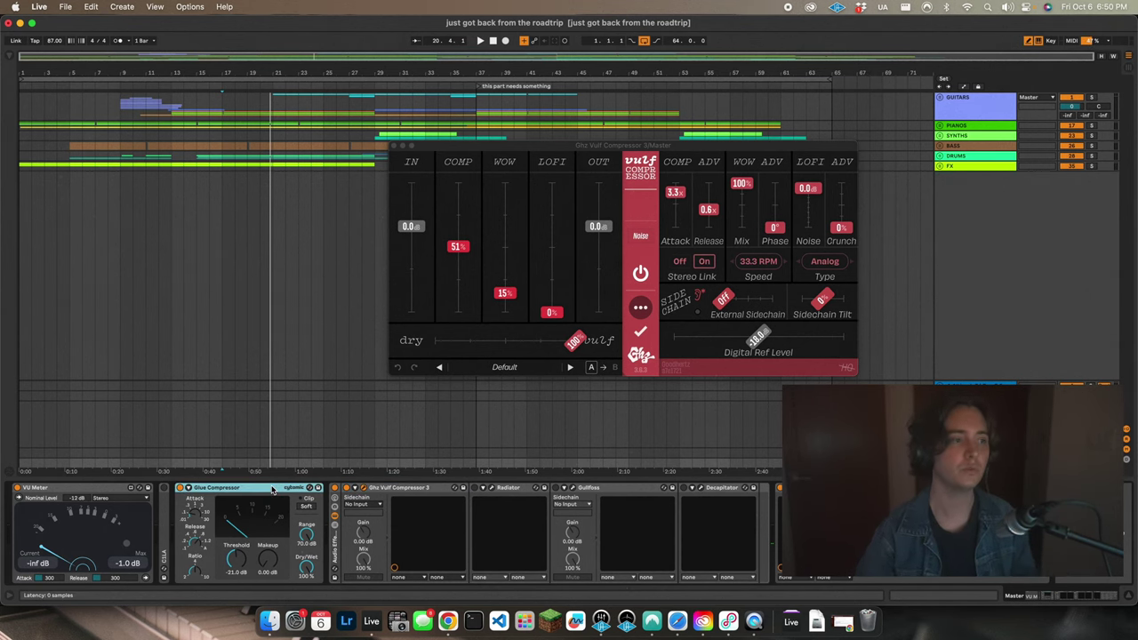
drag(472, 144, 311, 147)
drag(311, 490, 372, 478)
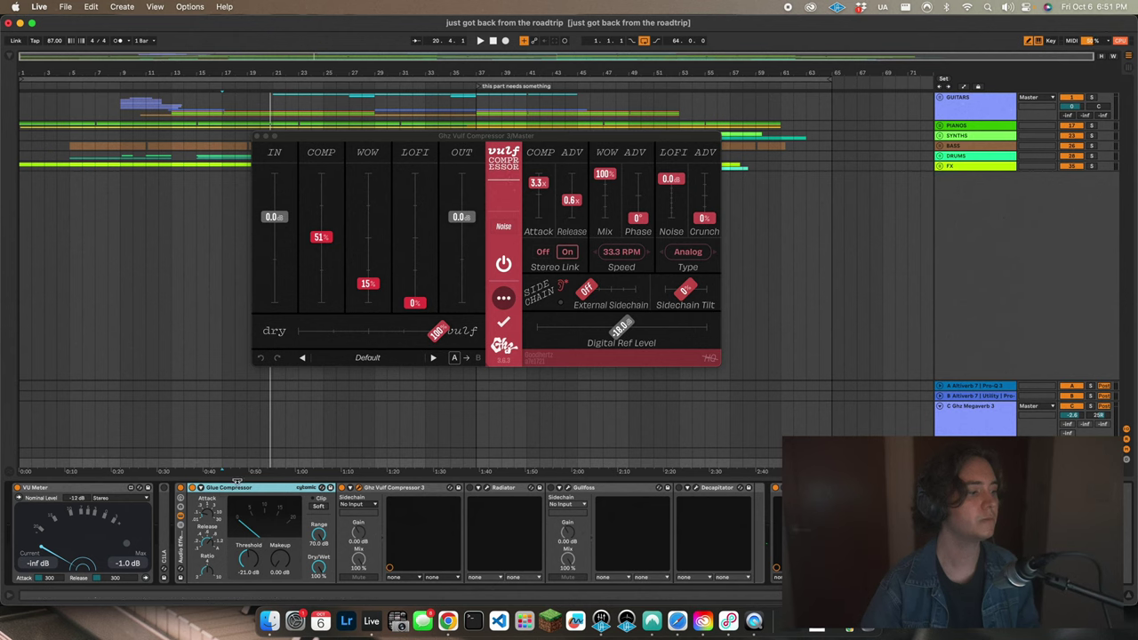
key(space)
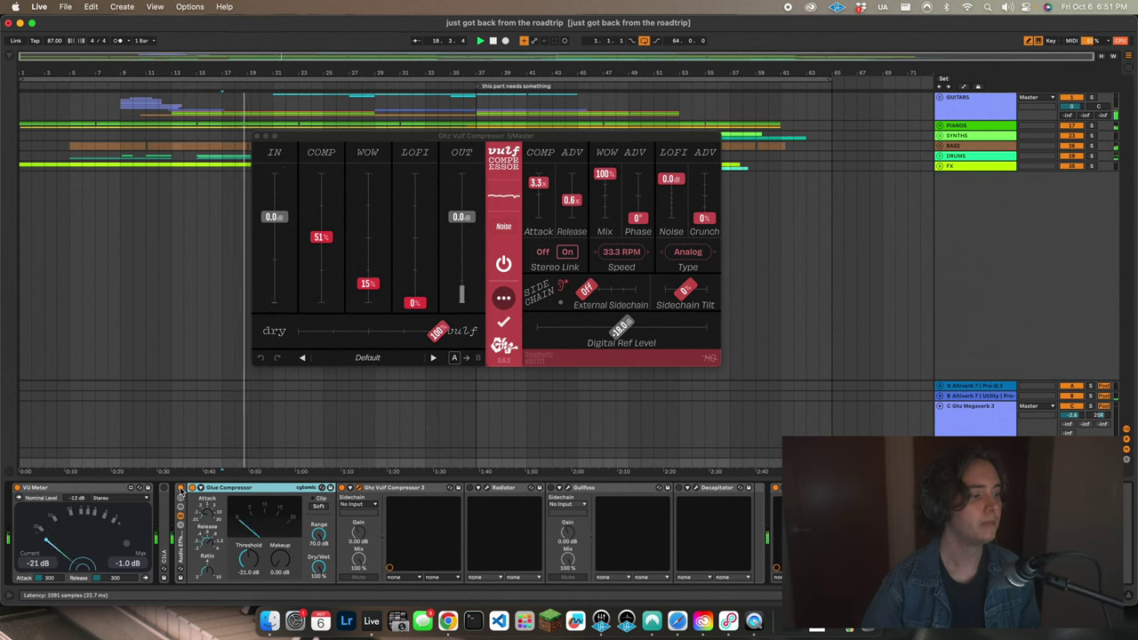
click(180, 489)
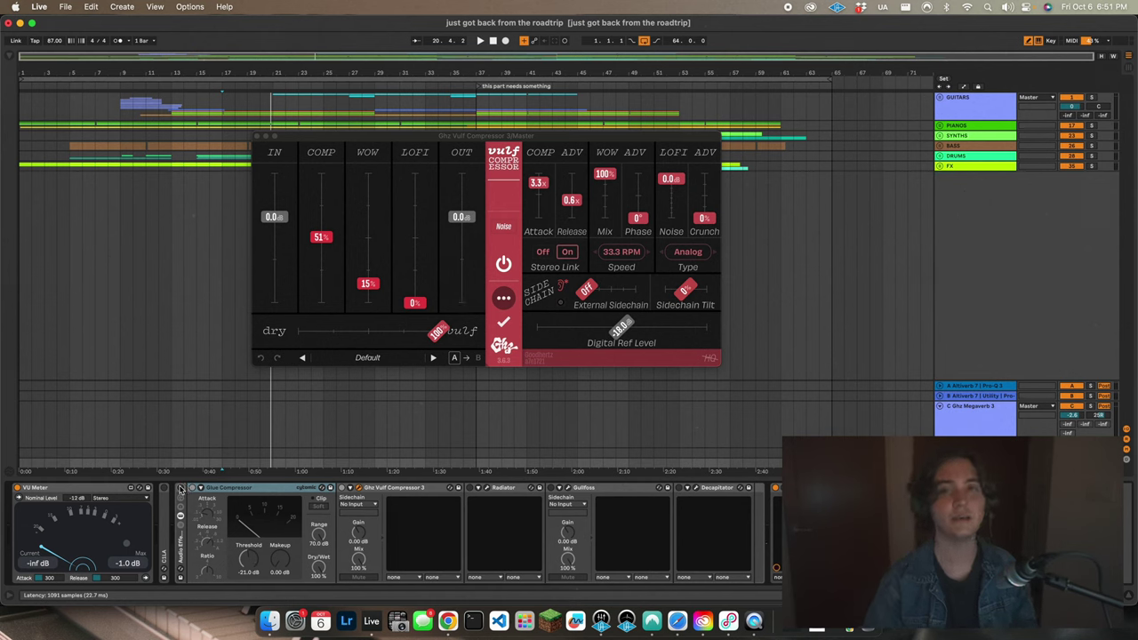
key(space)
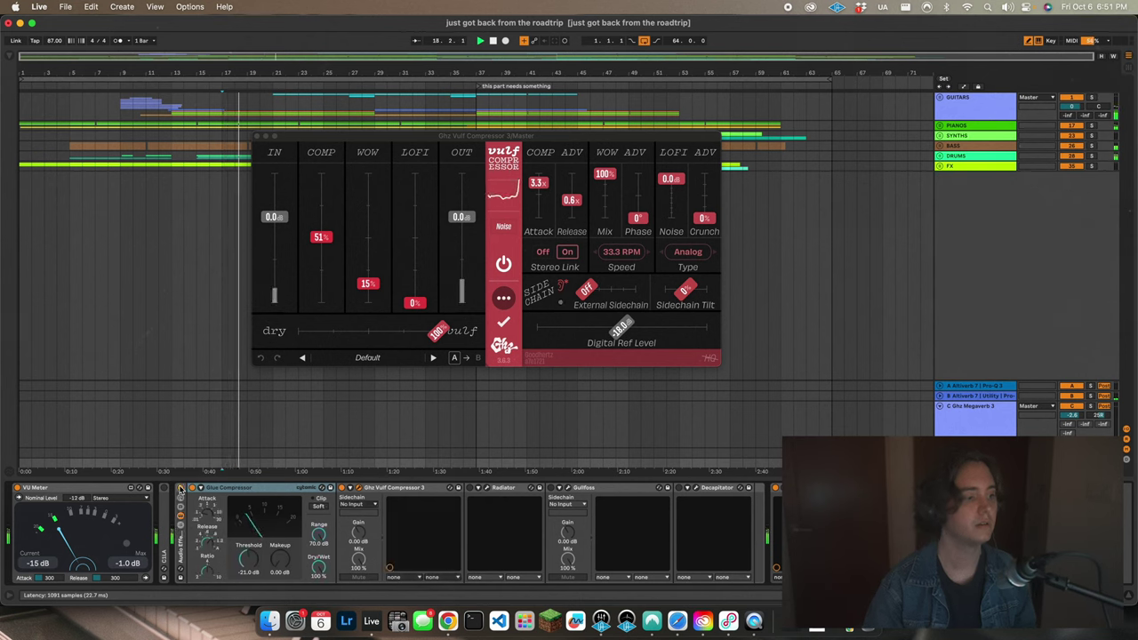
- Select the Radiator device and open its plugin window
click(400, 488)
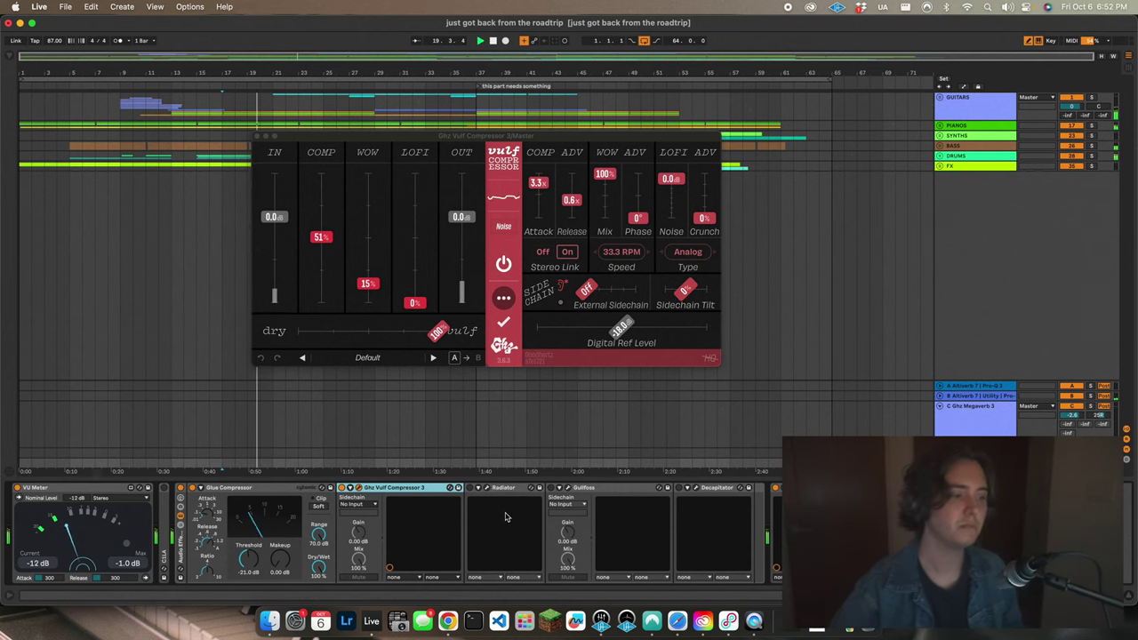
click(505, 489)
click(486, 490)
- Play the song through Radiator's Default preset, then close the Radiator and Vulf Compressor windows
click(470, 489)
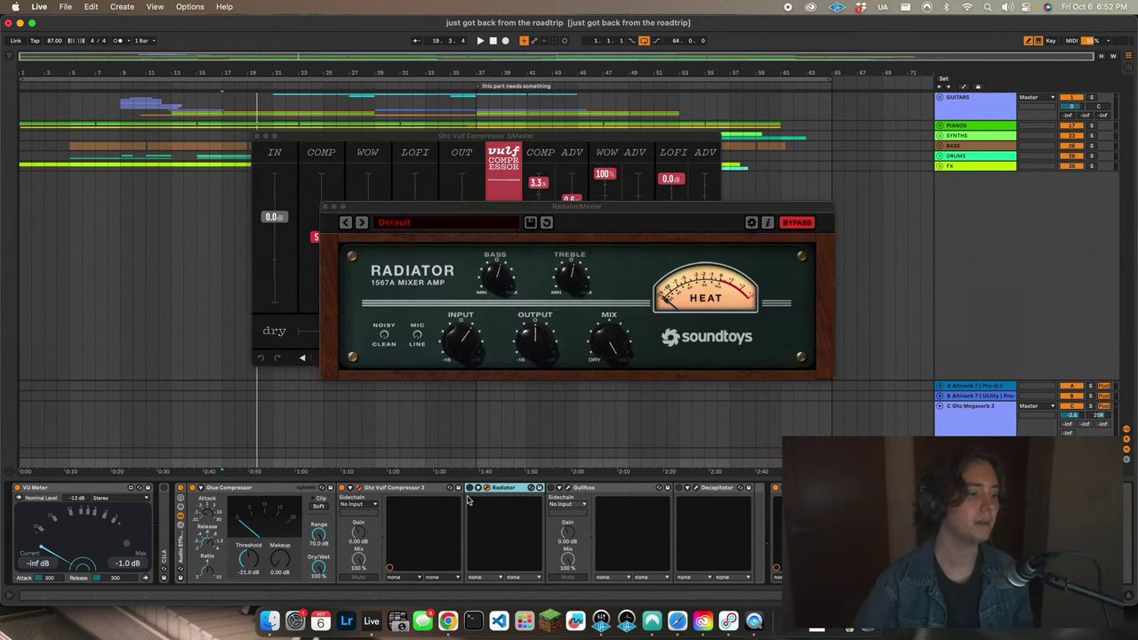
key(space)
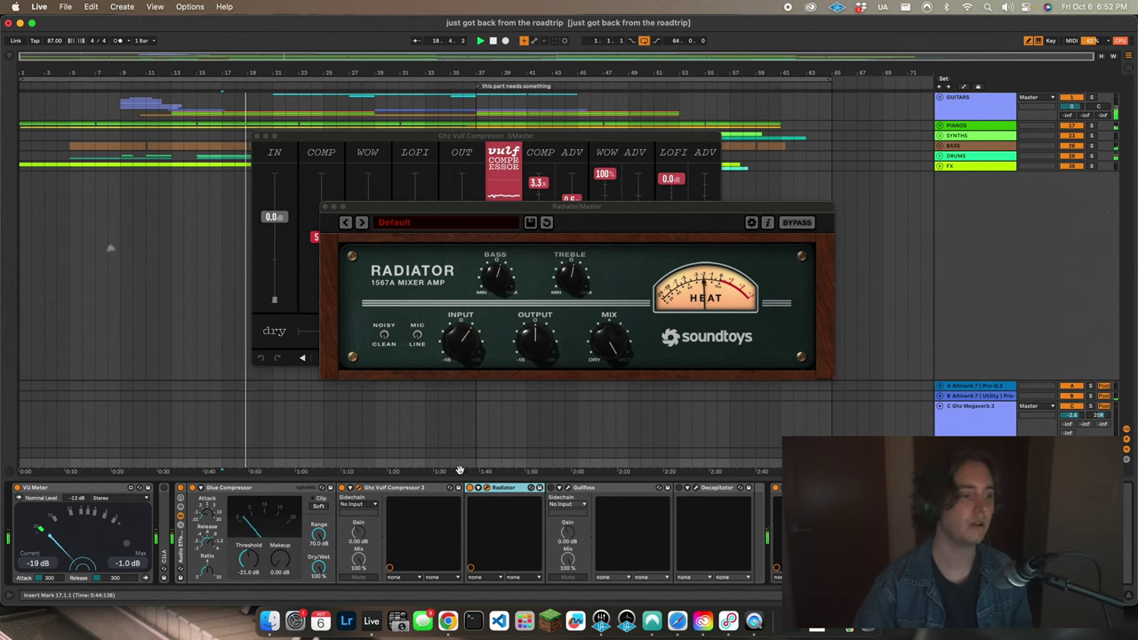
click(496, 274)
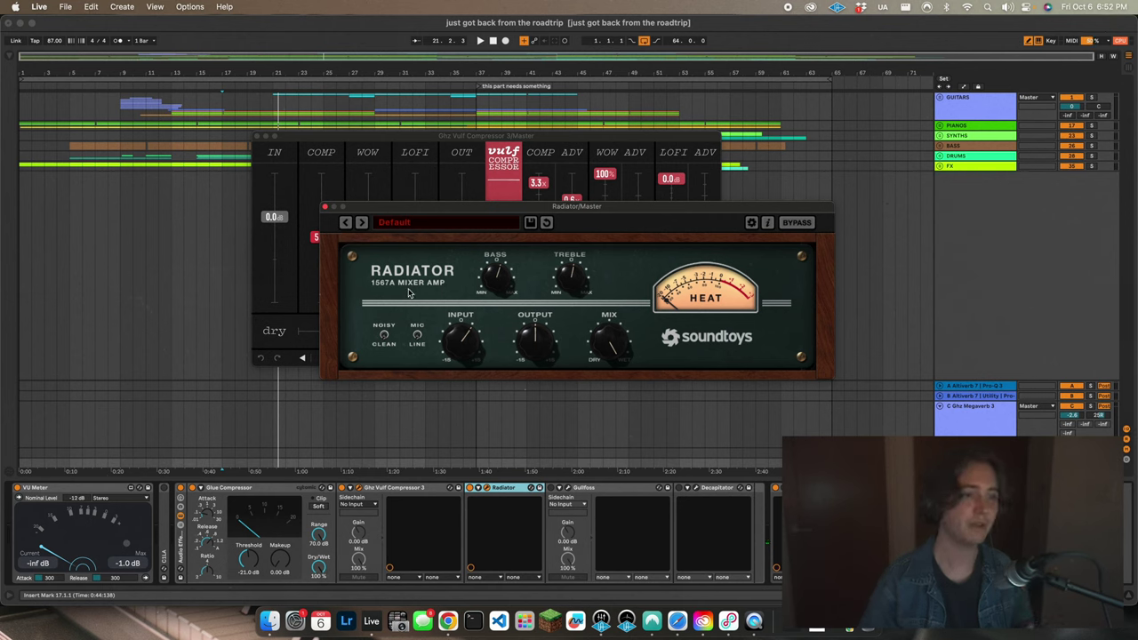
key(space)
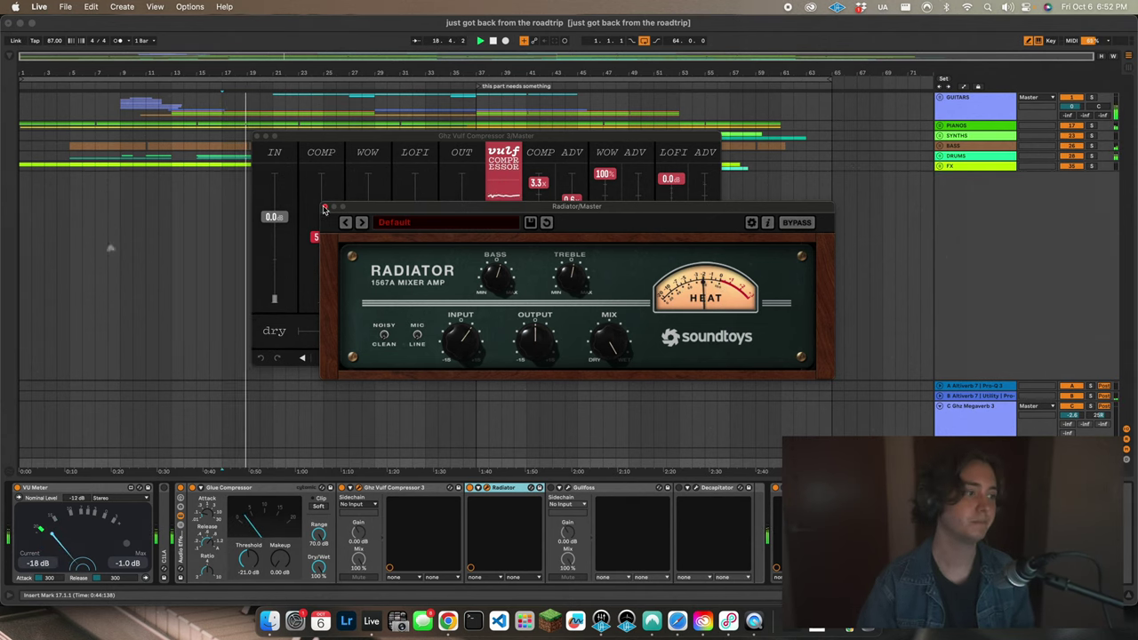
click(324, 206)
click(258, 136)
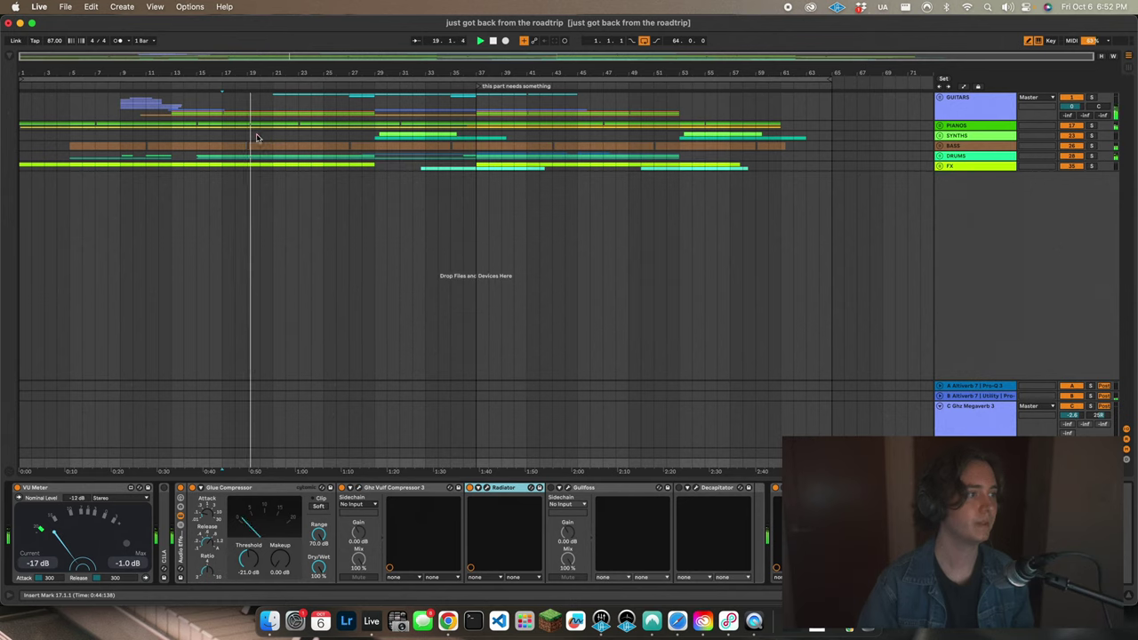
- Open Gullfoss (Tame 79%, Brighten 46%, Boost 5.8 dB) and watch its EQ during playback
click(551, 493)
click(552, 488)
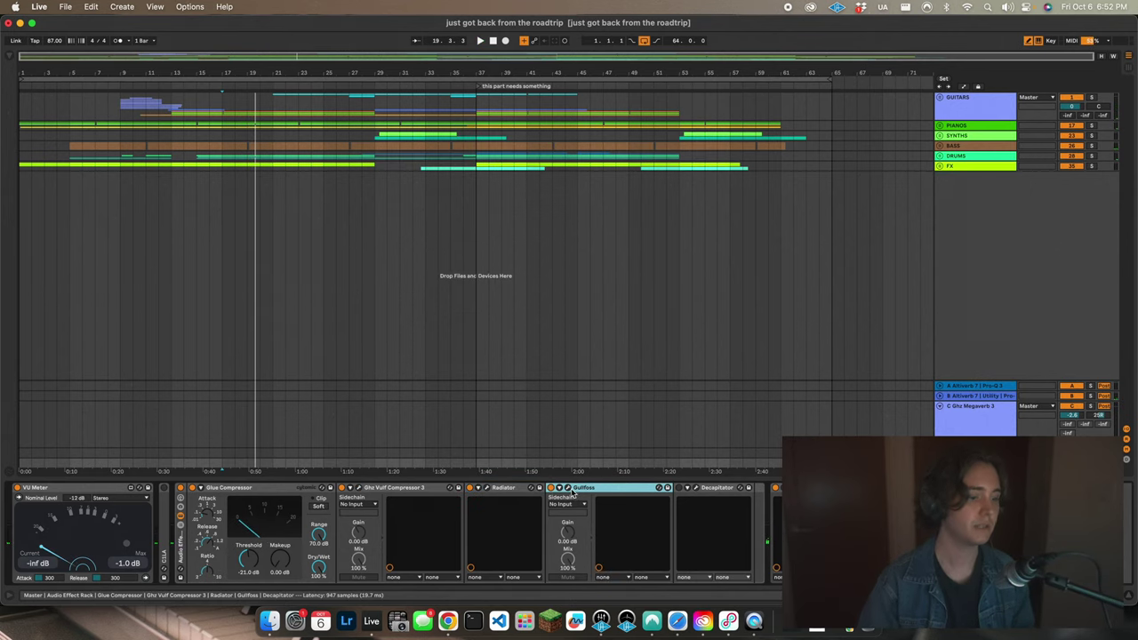
click(569, 489)
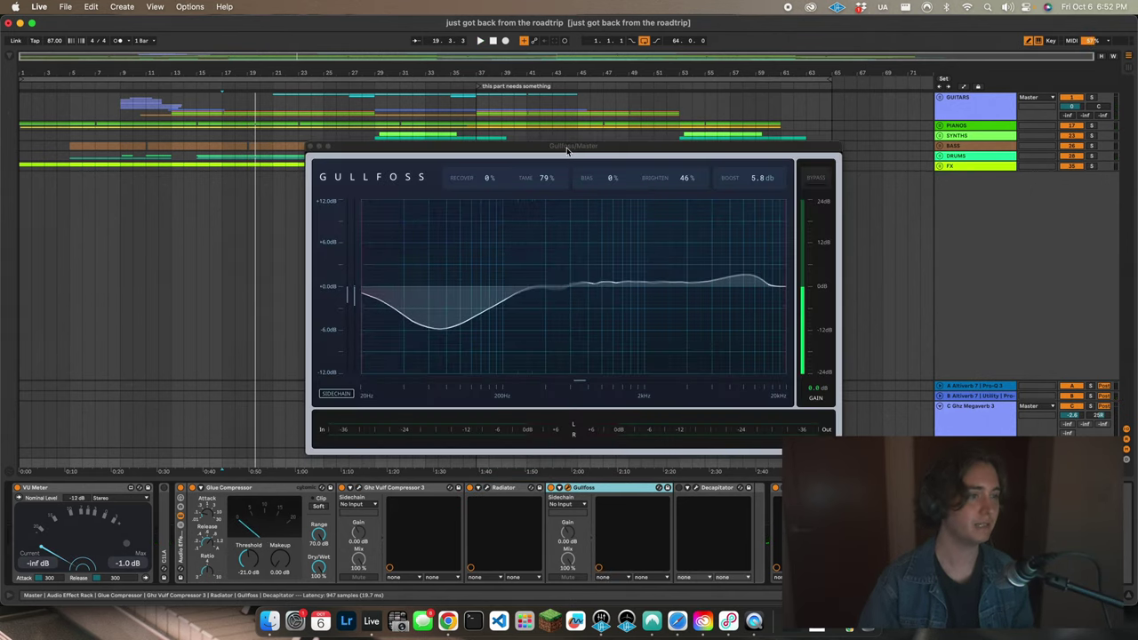
drag(567, 151, 613, 125)
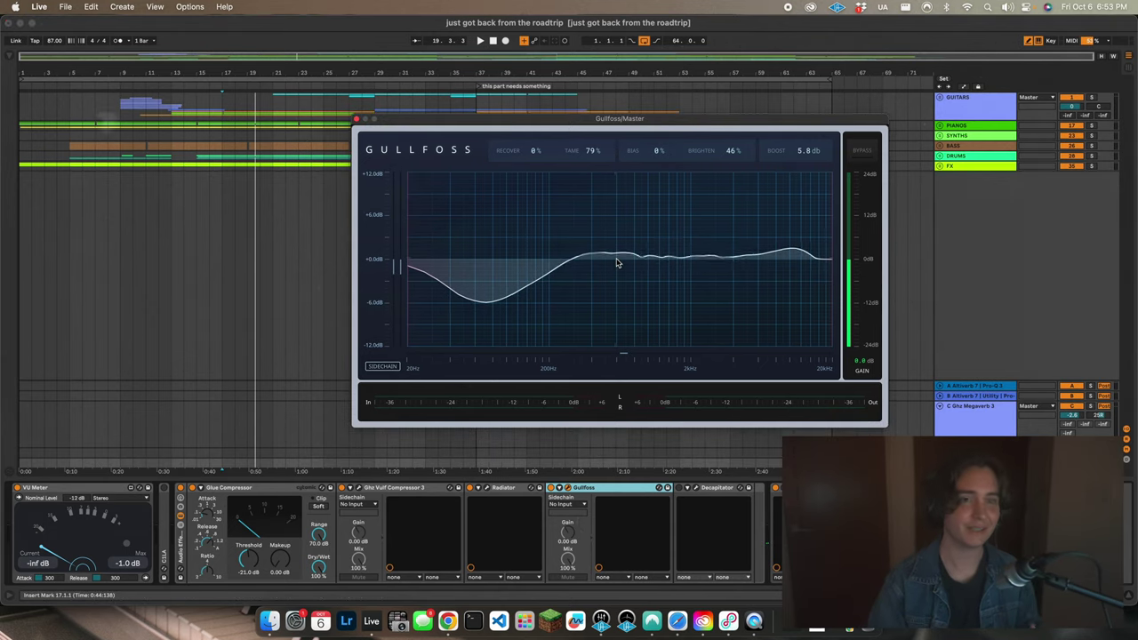
click(587, 490)
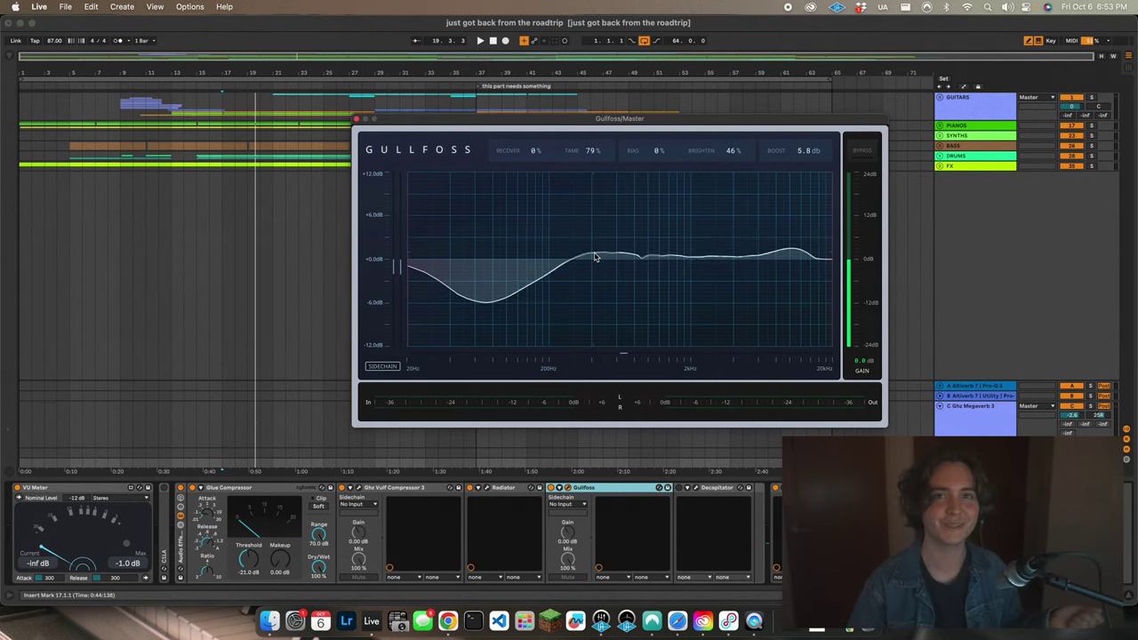
key(space)
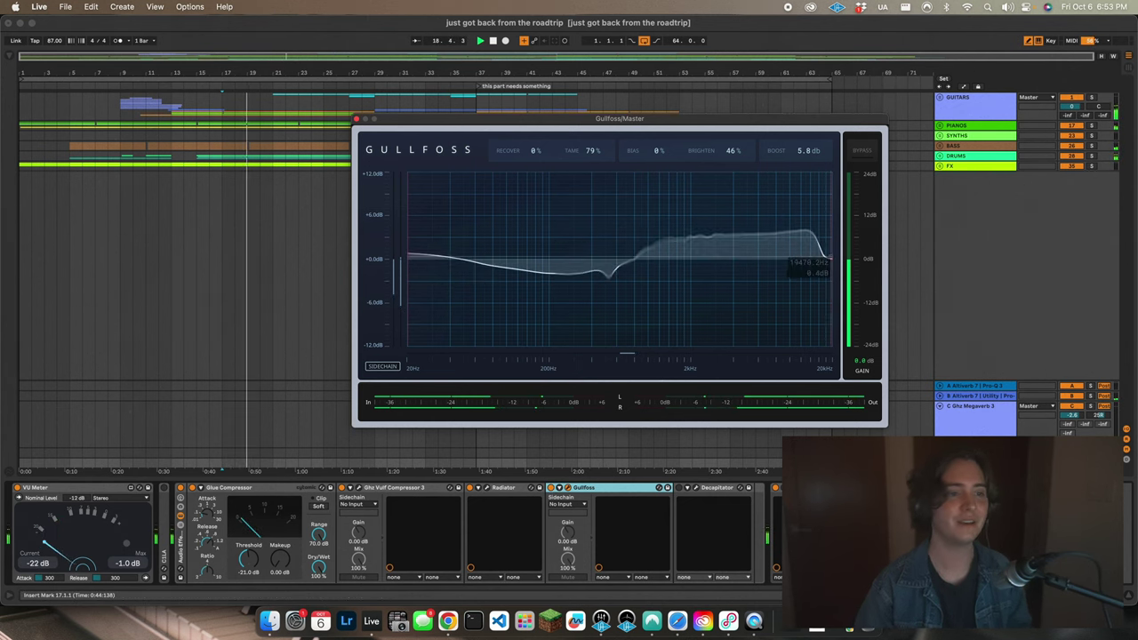
drag(416, 124, 326, 124)
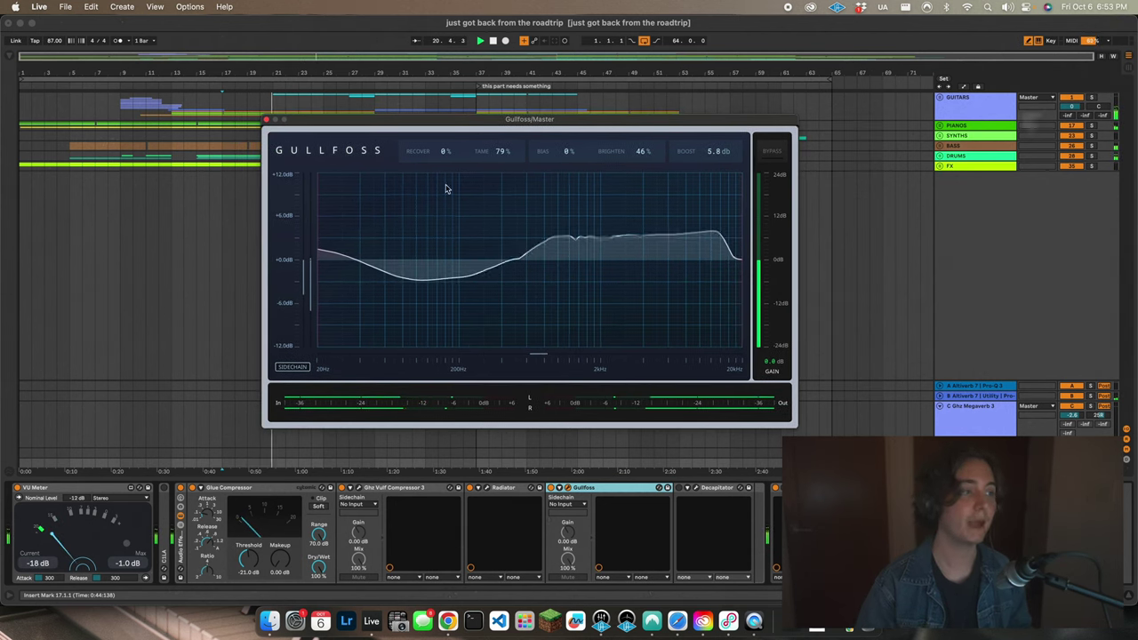
key(super+alt+p)
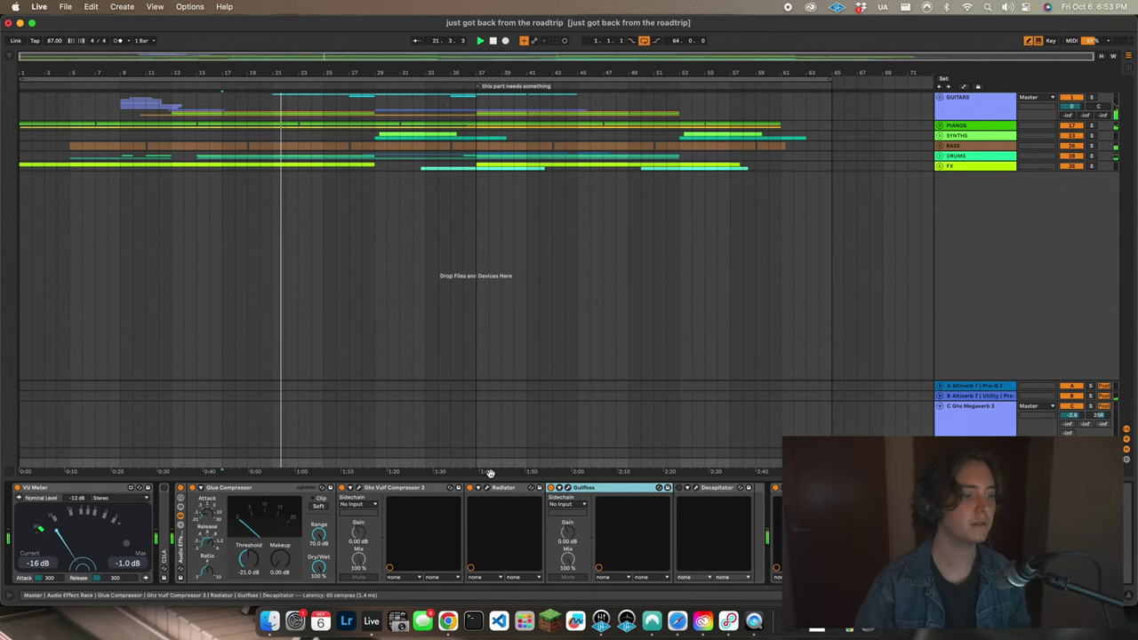
click(179, 488)
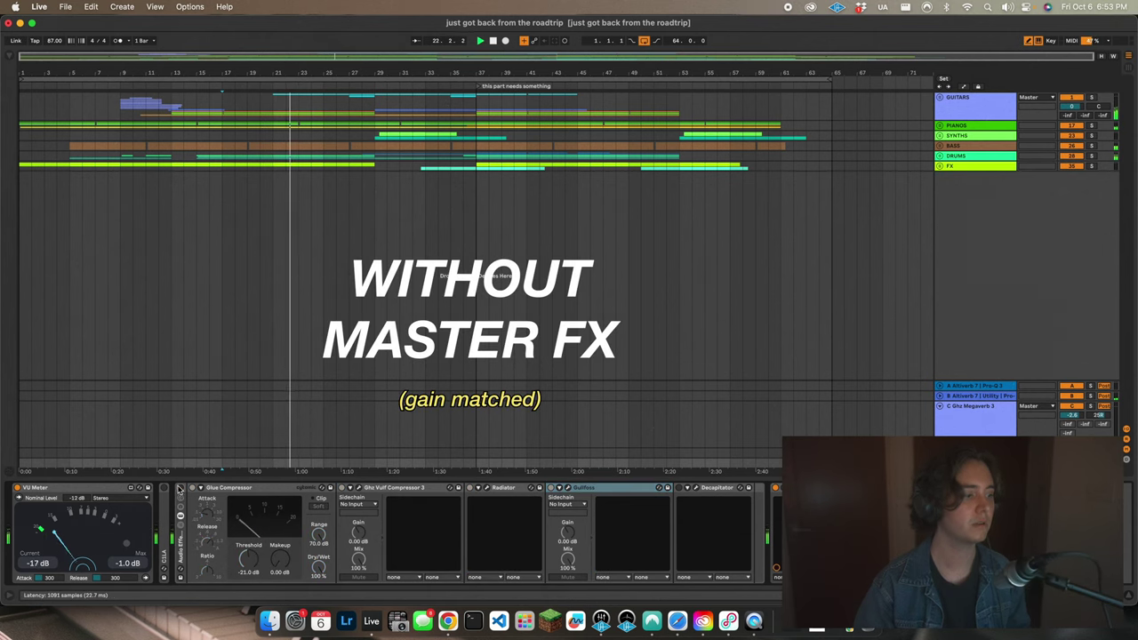
click(179, 488)
click(180, 488)
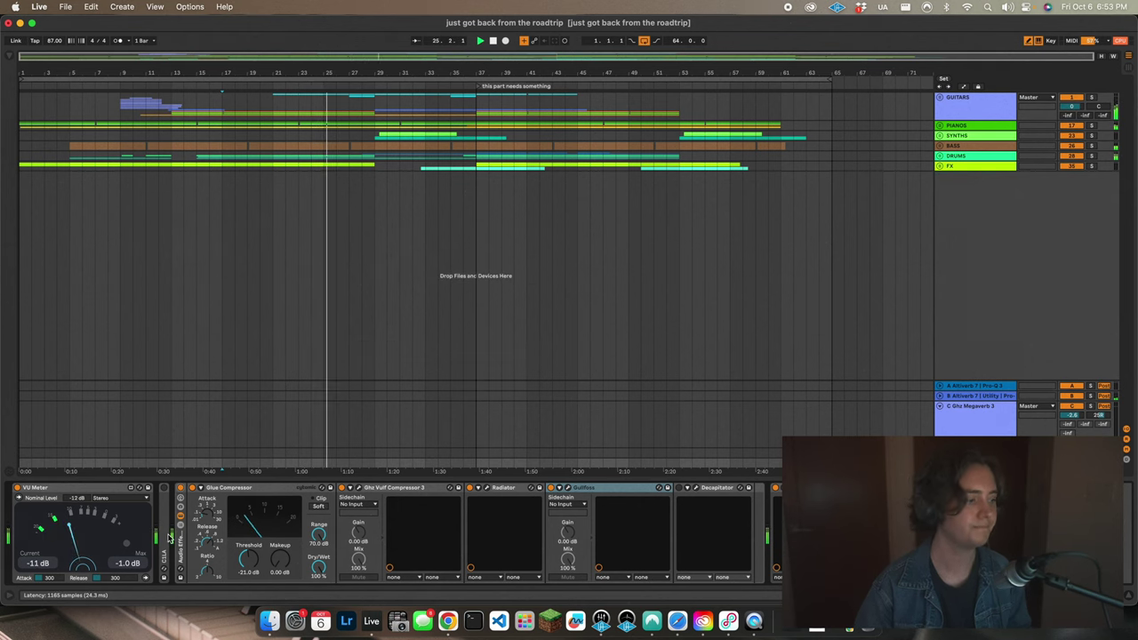
click(180, 489)
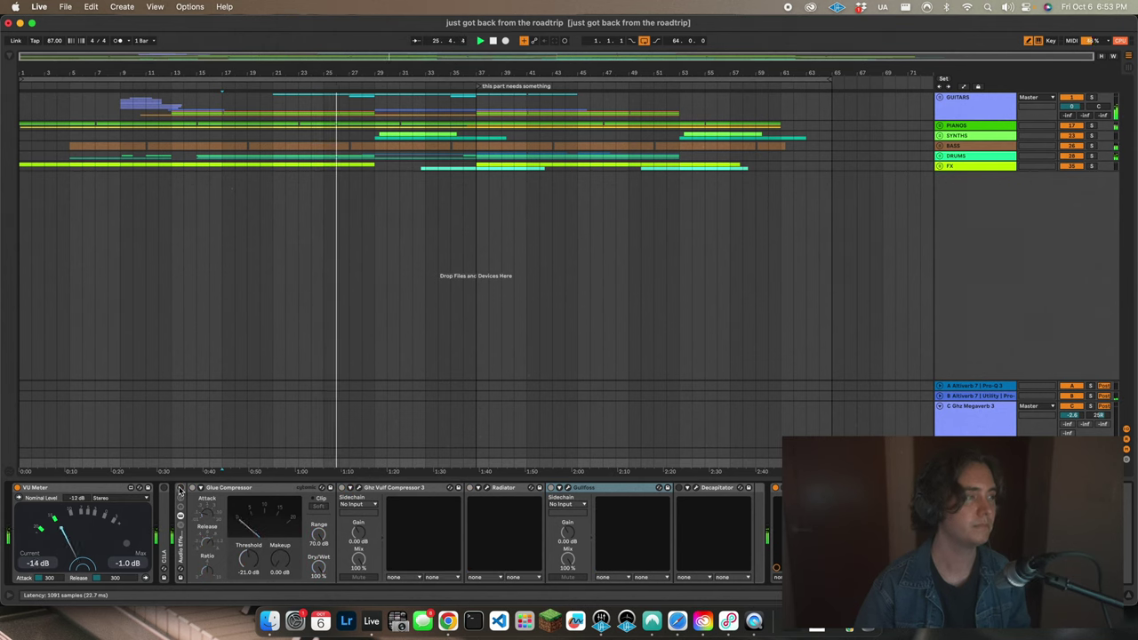
click(180, 489)
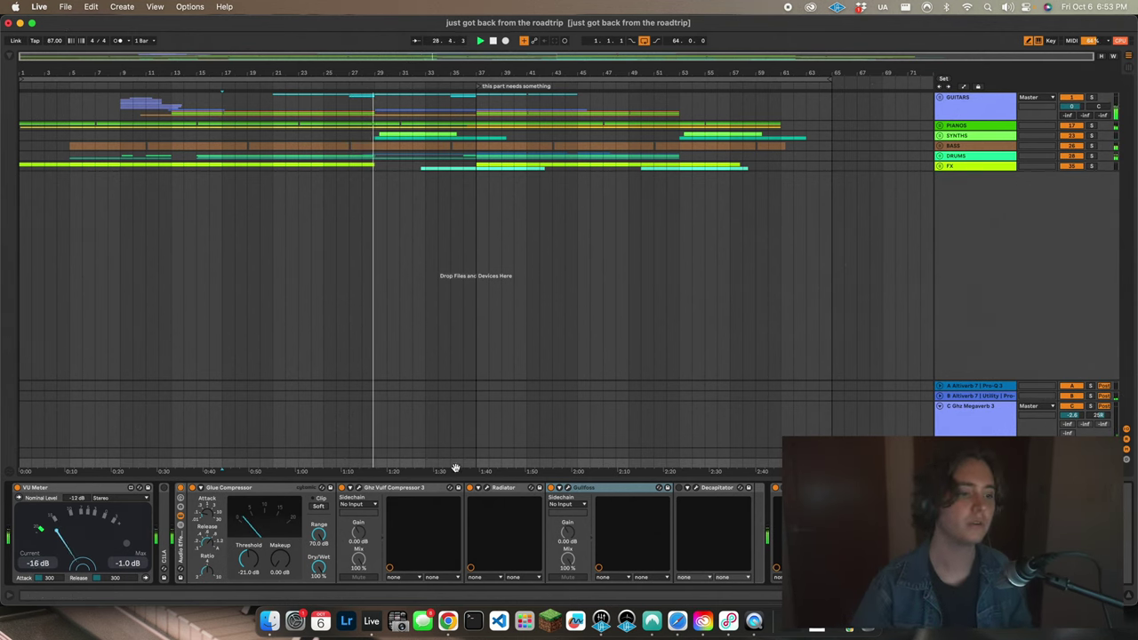
- Expand the master Decapitator to show its drive and tone parameters
click(716, 491)
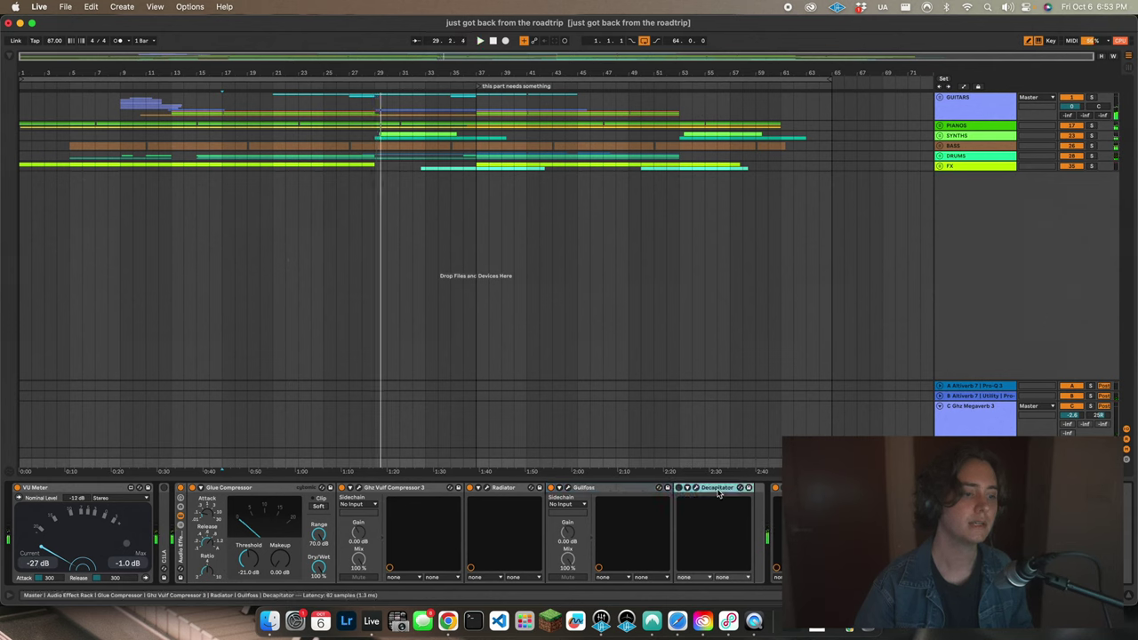
click(681, 490)
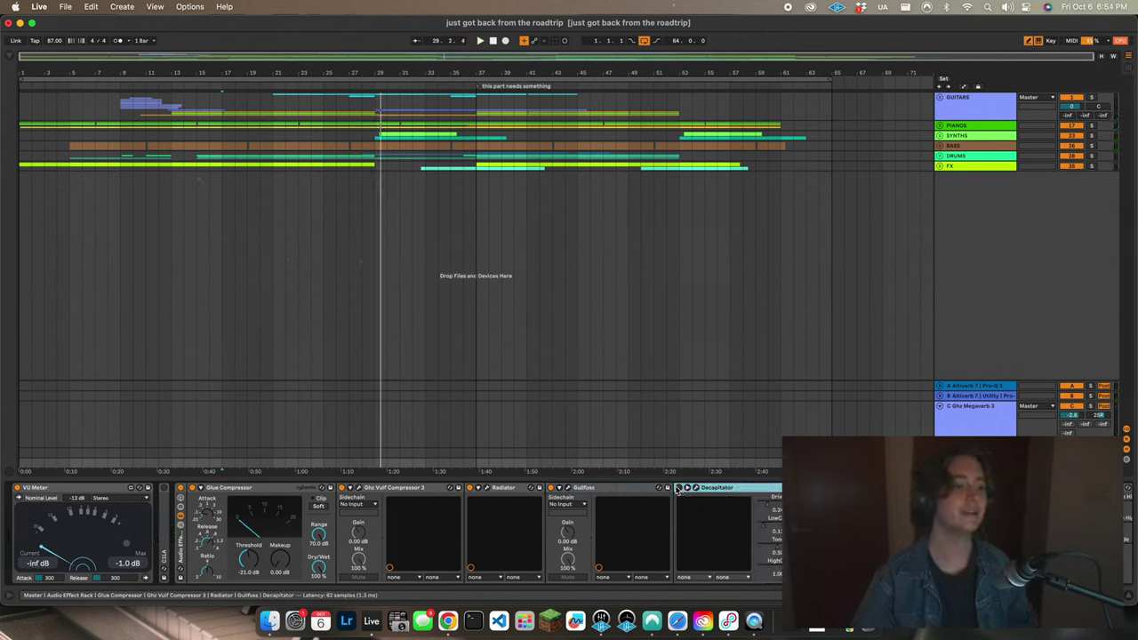
click(512, 488)
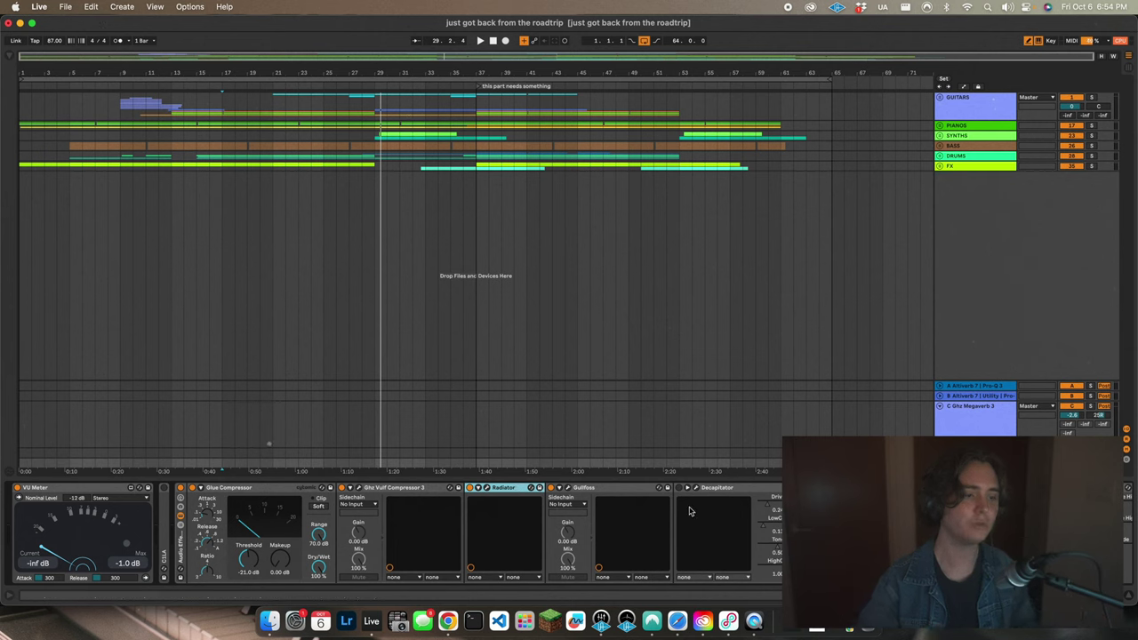
click(708, 490)
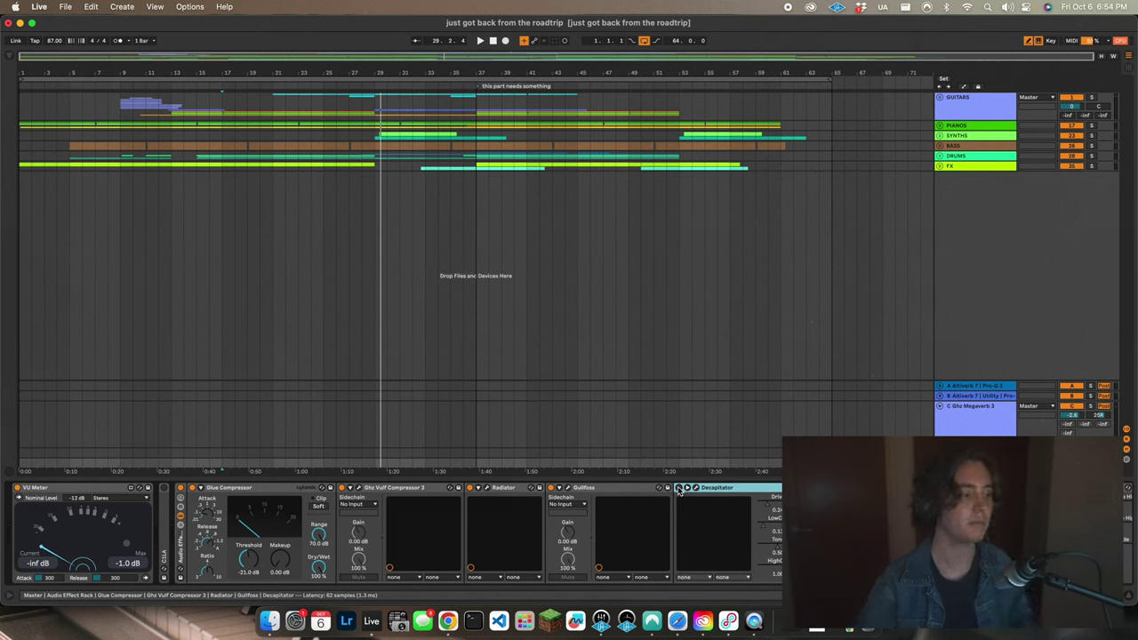
- Play the song with the Decapitator plugin window open, then close it
key(space)
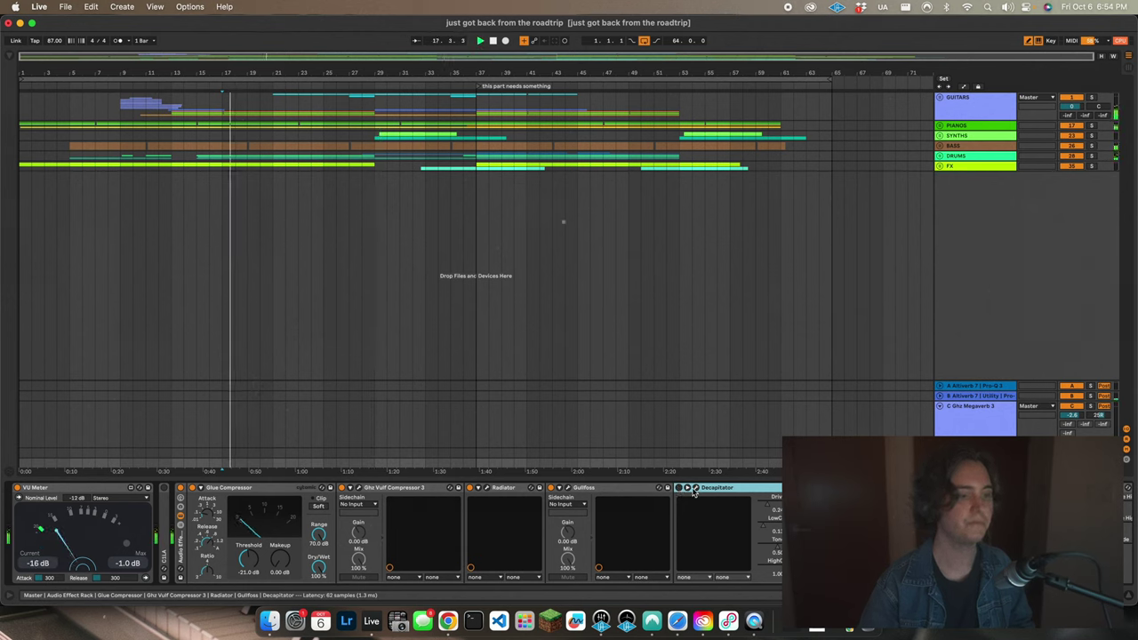
click(687, 488)
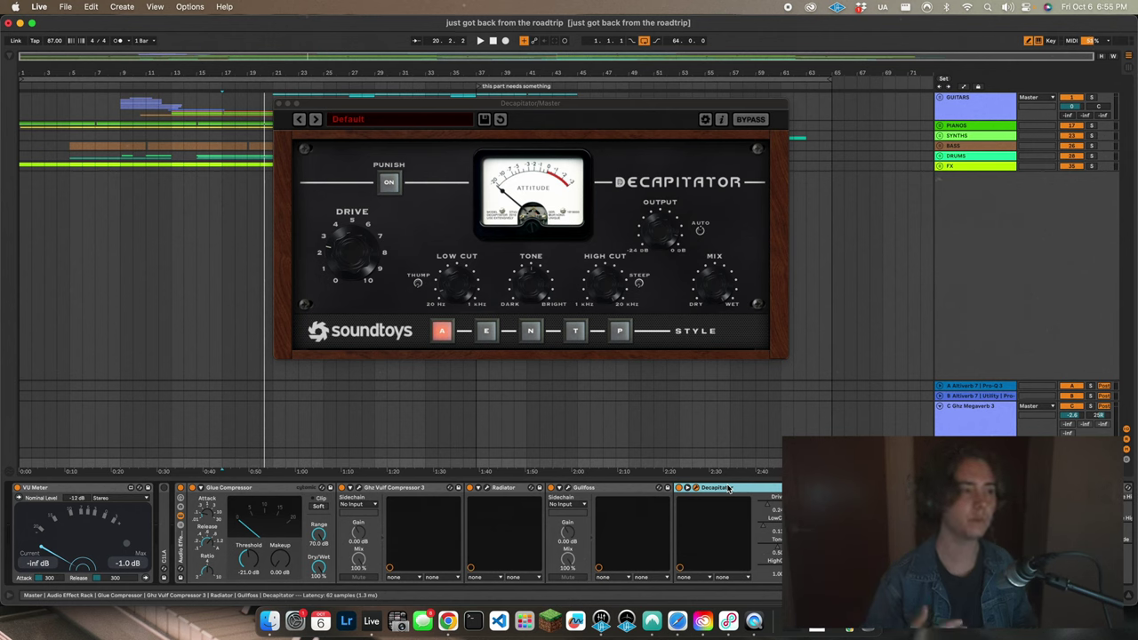
key(space)
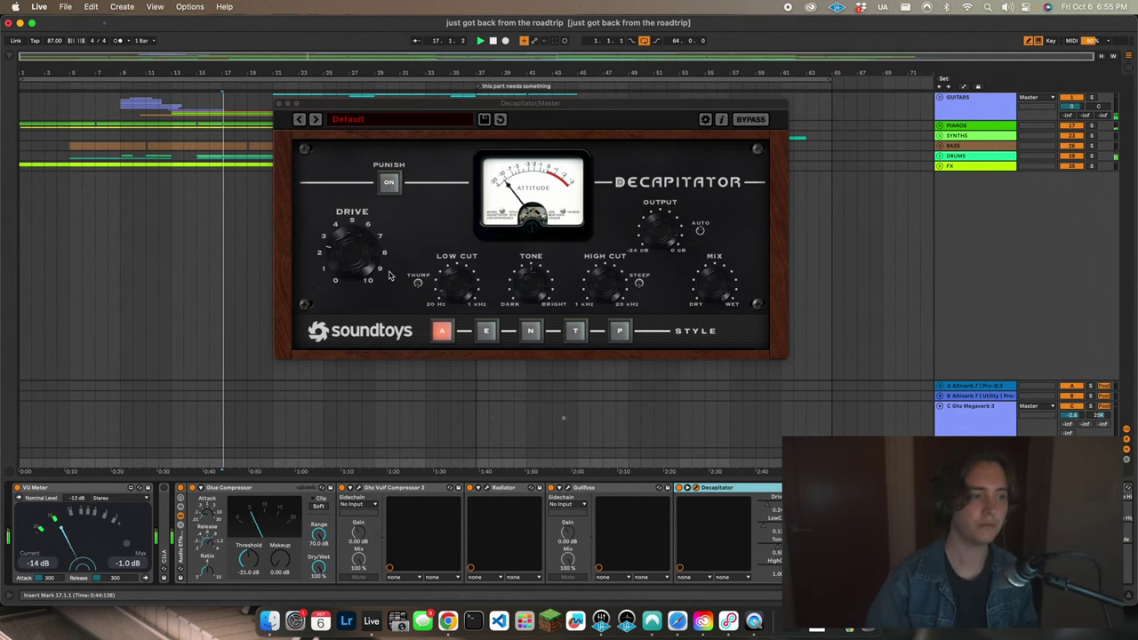
click(278, 103)
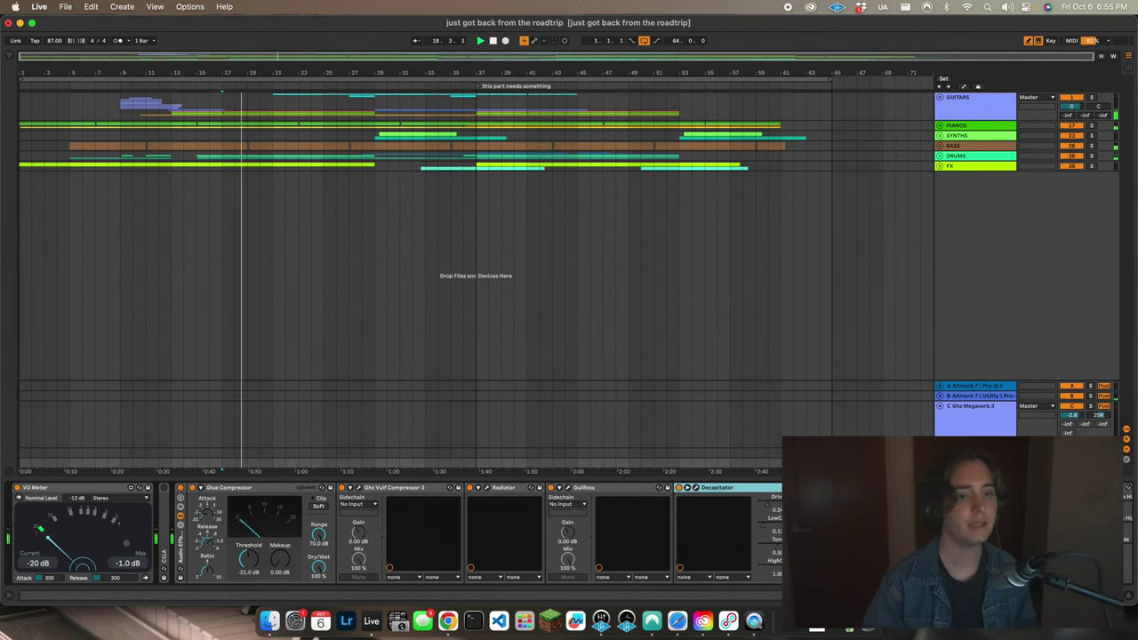
- Stop playback and open the Ghz Tiltshift 3 window, moving it to the right
scroll(480, 534, right, 5)
key(space)
click(819, 488)
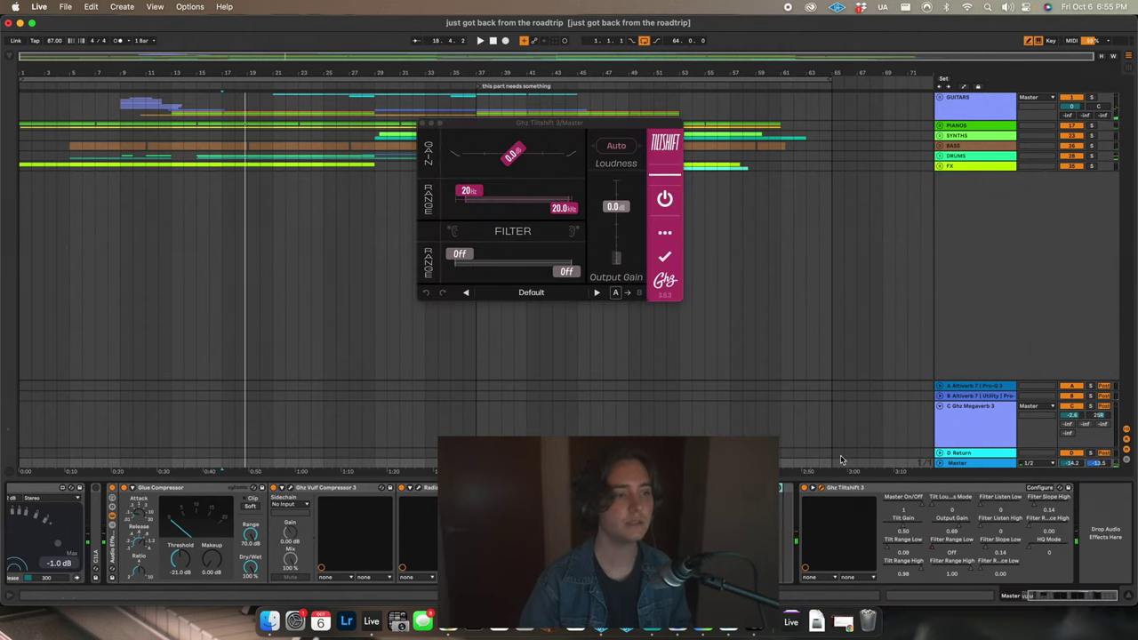
drag(514, 120, 573, 126)
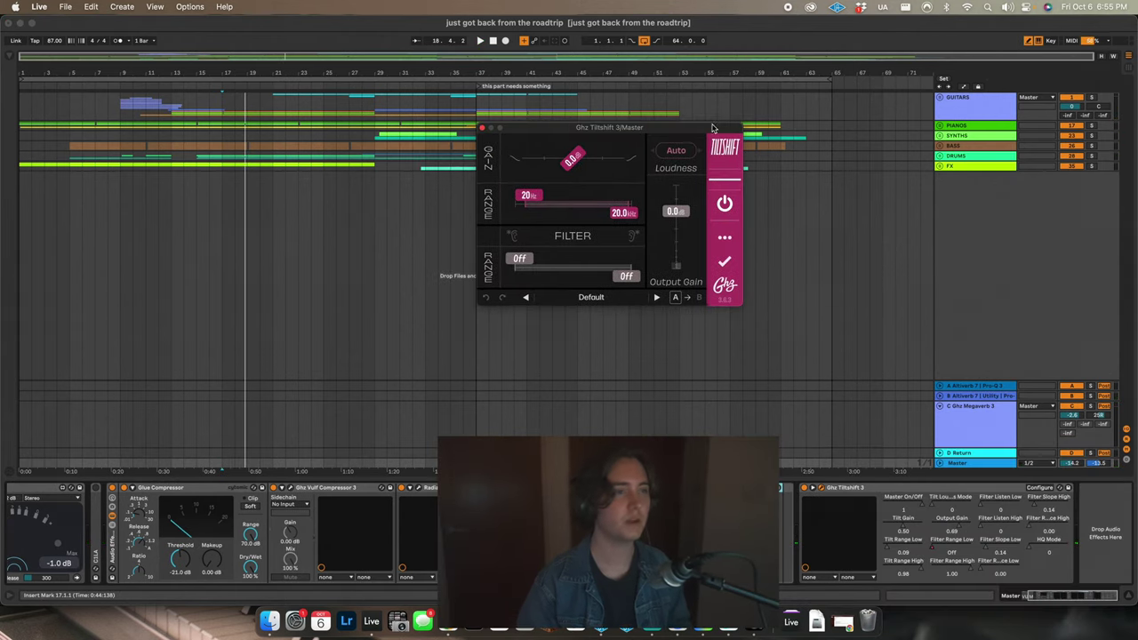
- Place the insert mark at bar 29 and play the song from there
click(705, 91)
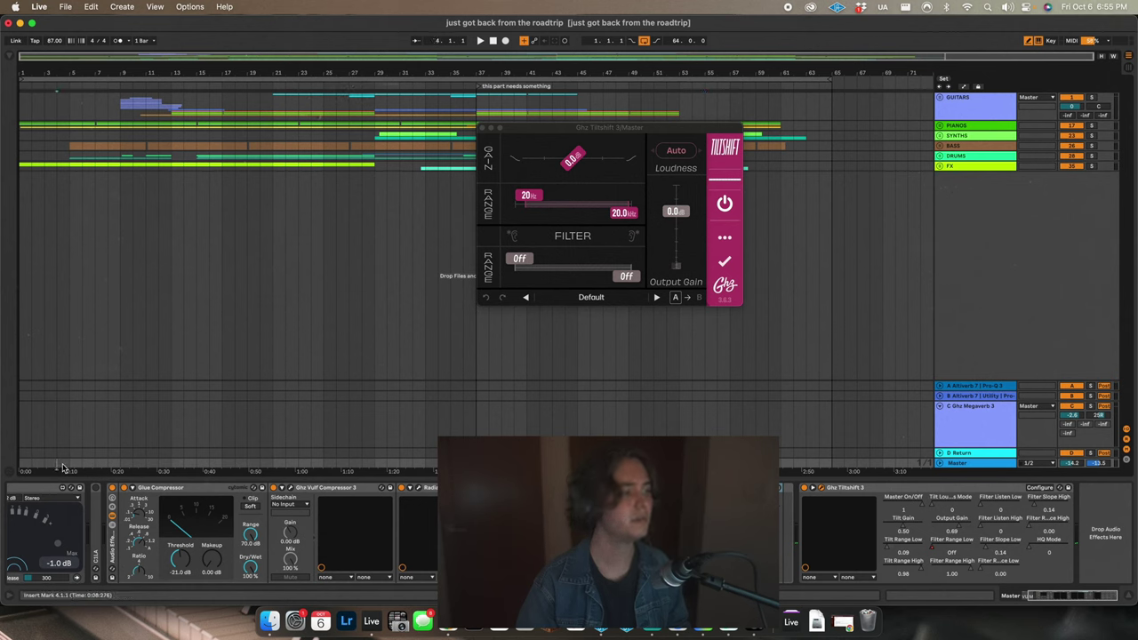
drag(119, 463, 235, 463)
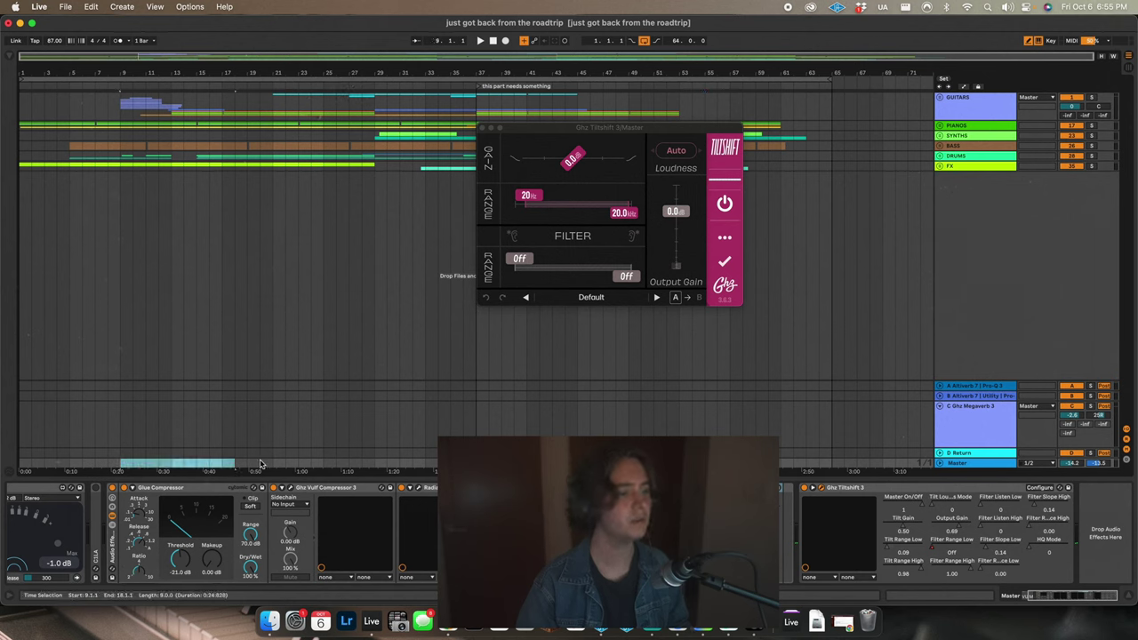
click(380, 463)
click(323, 465)
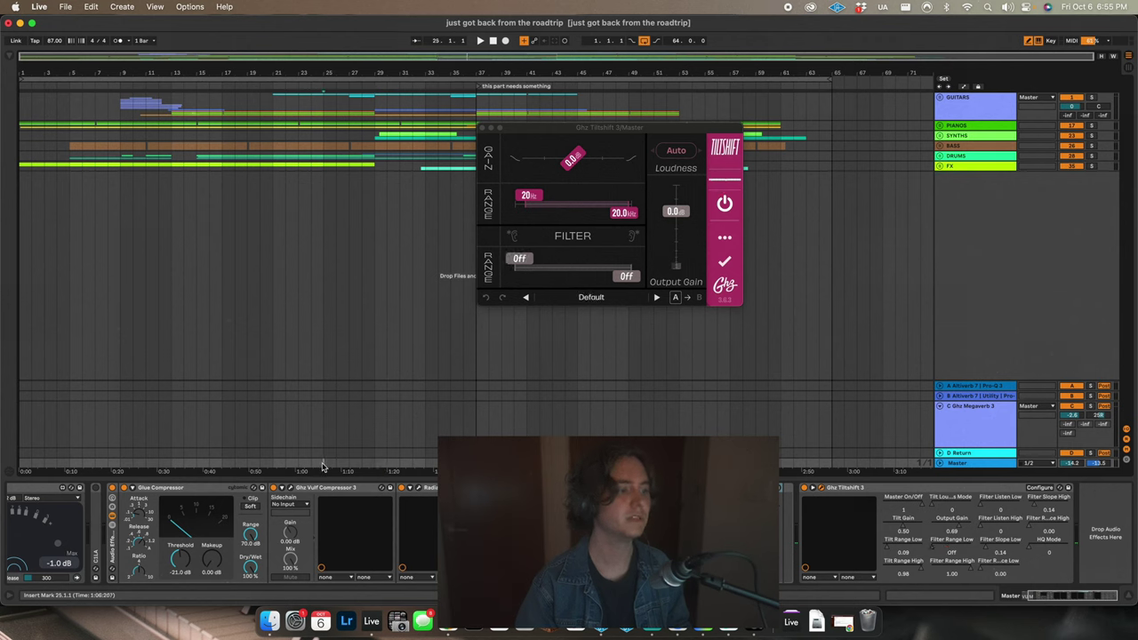
click(425, 464)
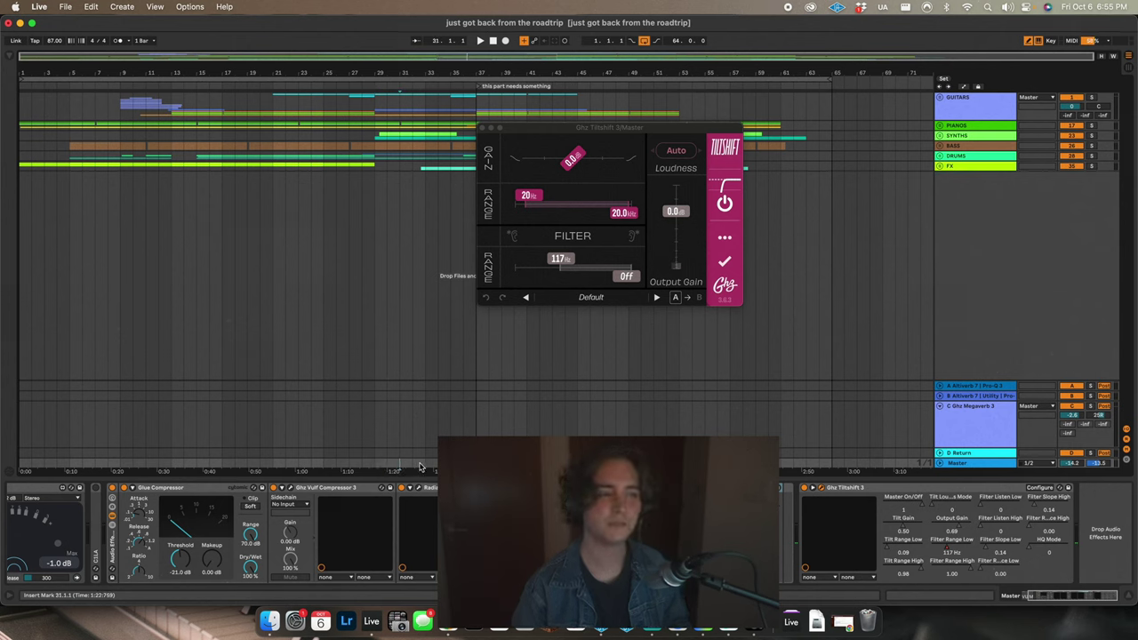
click(322, 466)
click(373, 465)
key(space)
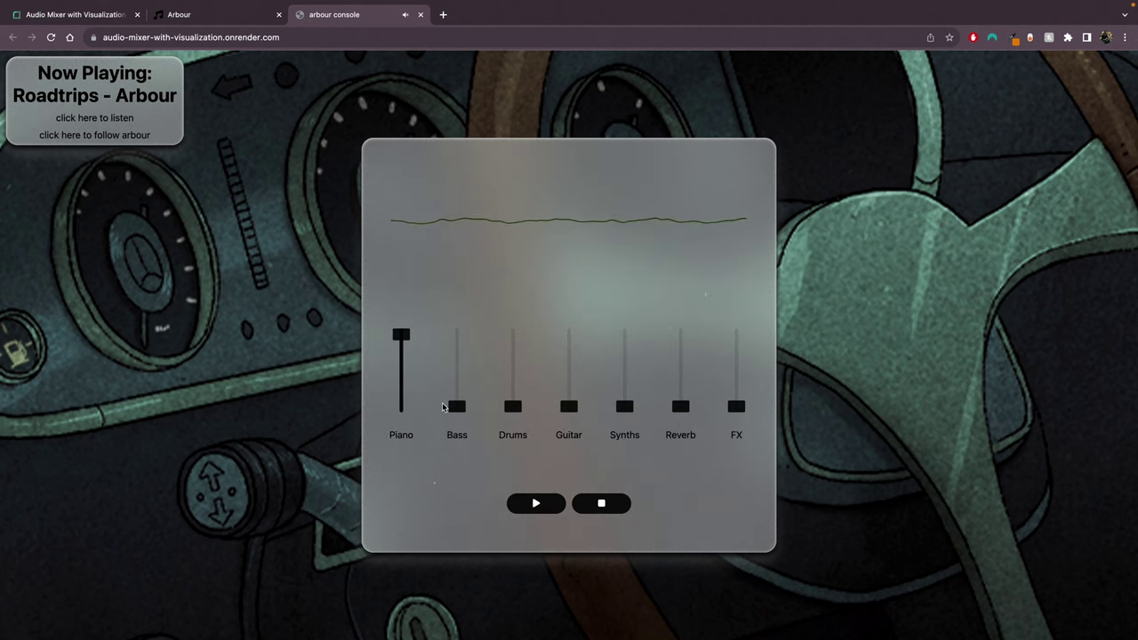
- Select the Bass stem and raise the Guitar and Synths faders
click(457, 405)
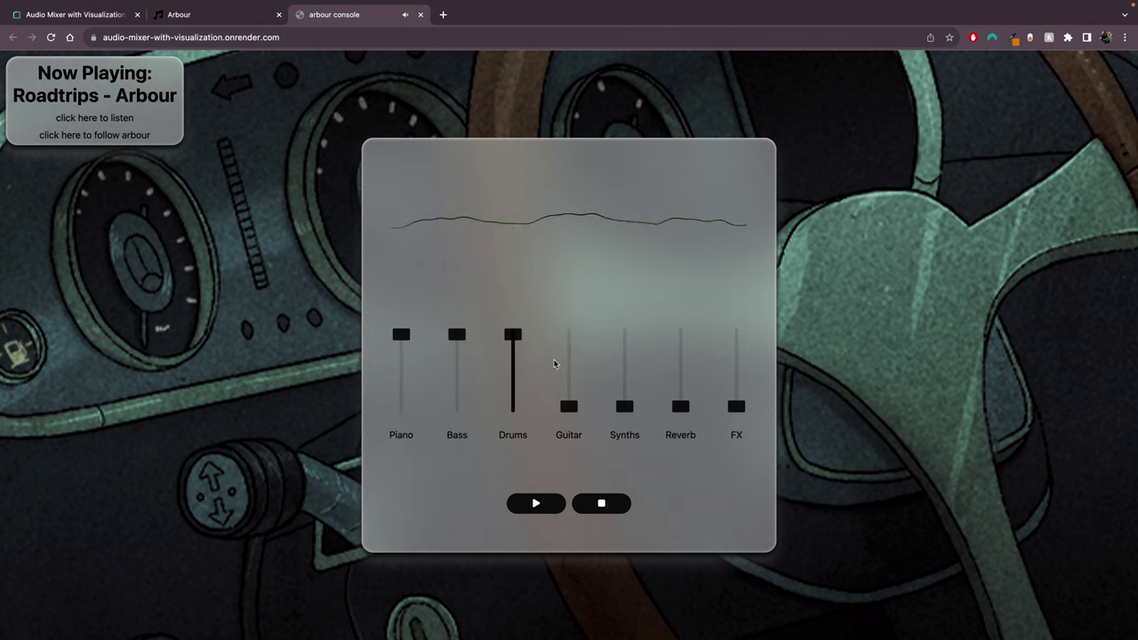
drag(570, 407, 569, 345)
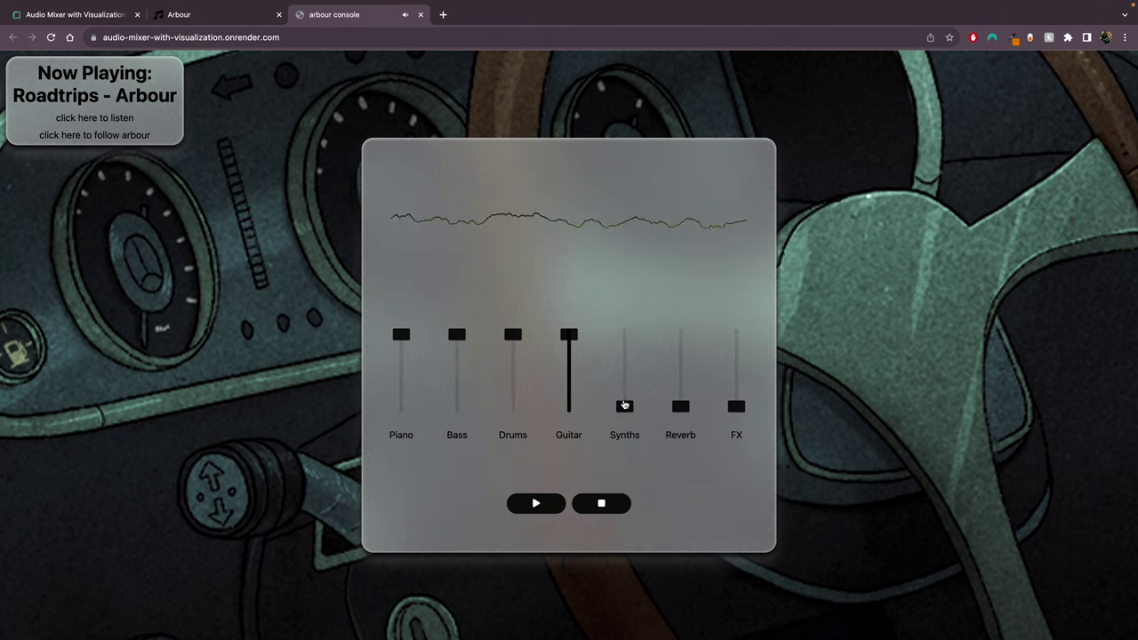
drag(624, 405, 622, 383)
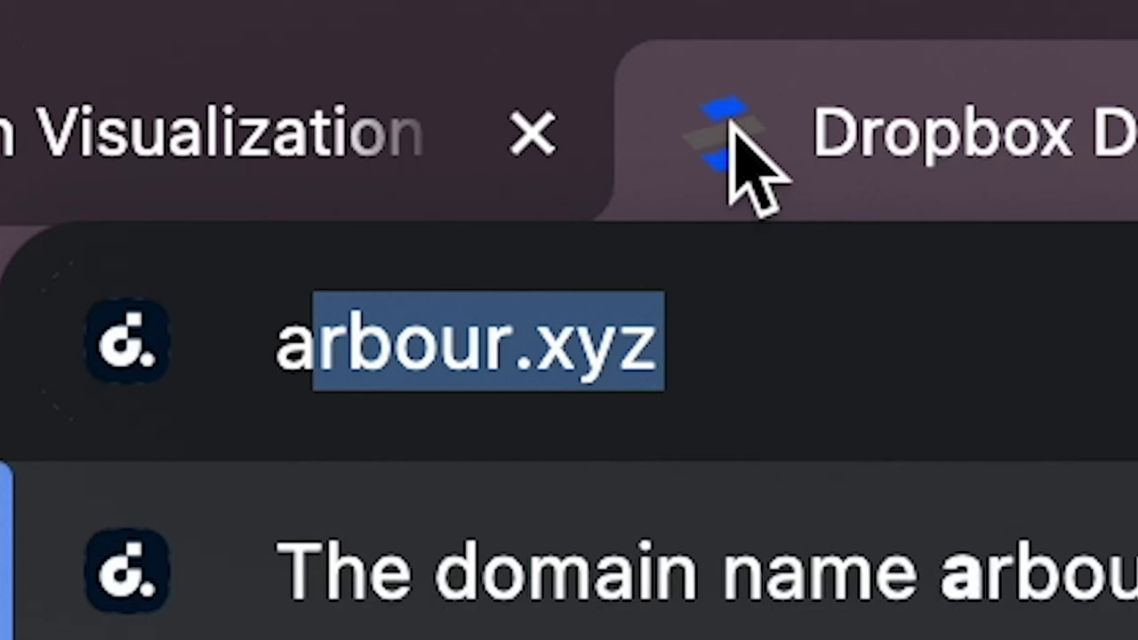
- Reload arbour.social and reopen the arbour console stem mixer
text(rbour.)
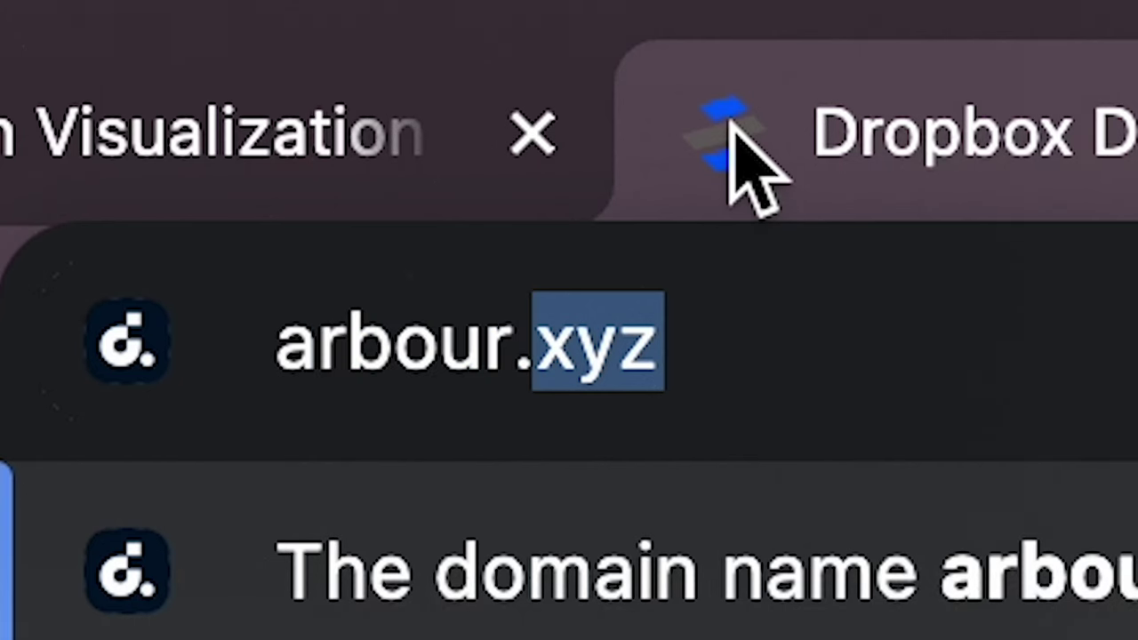
text(soci)
key(Return)
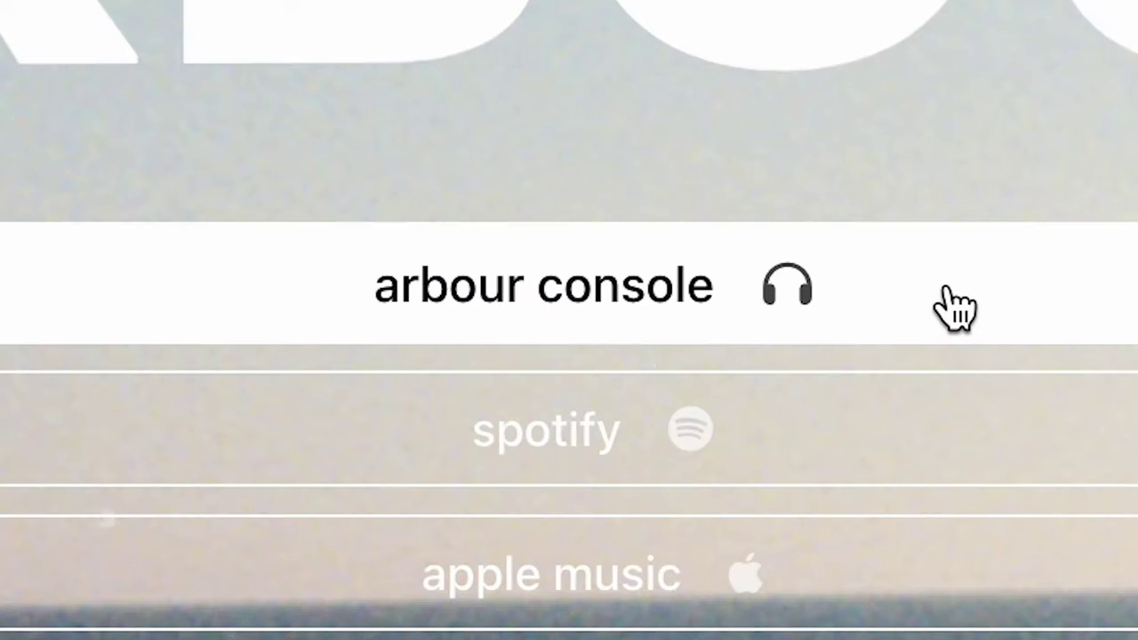
click(641, 342)
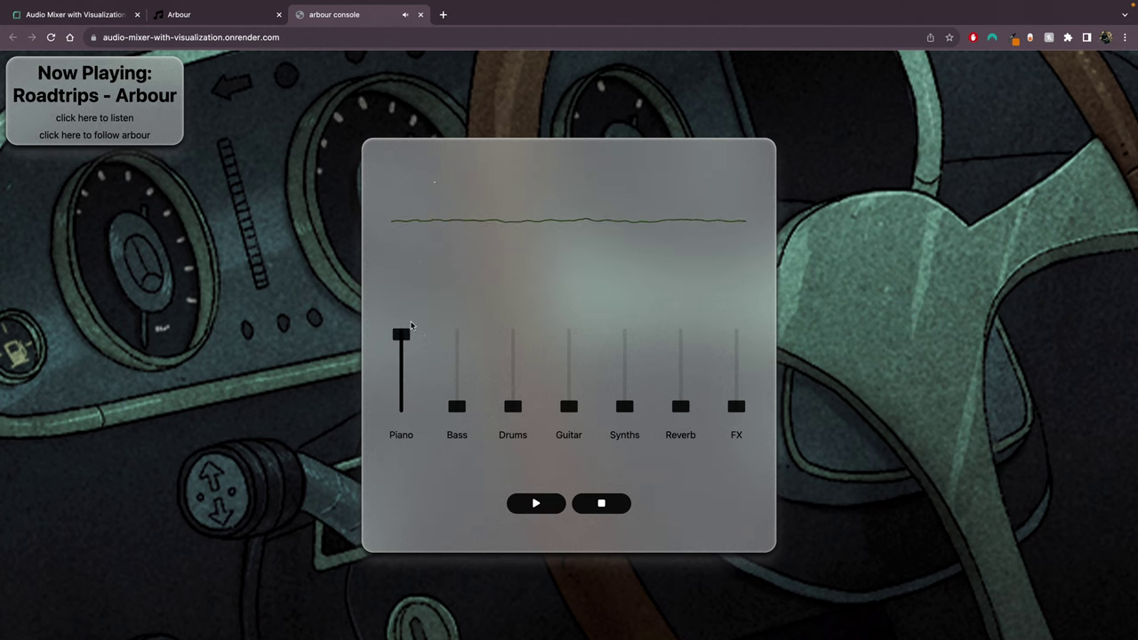
- Raise the Bass, Drums, Guitar, Synths and FX stem faders
drag(449, 411, 459, 324)
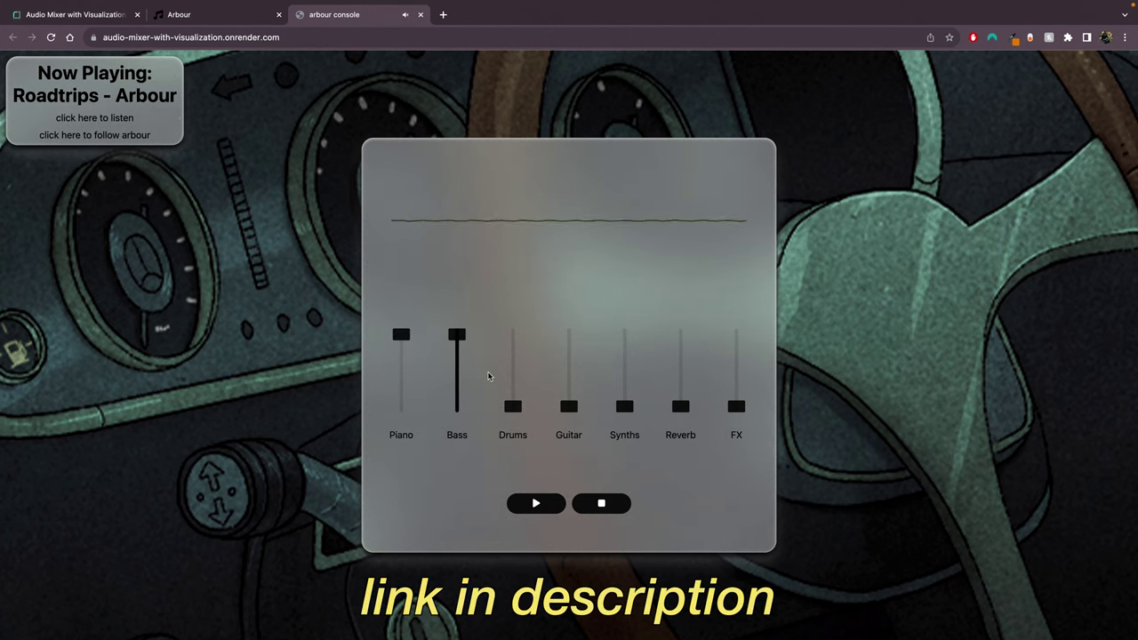
drag(513, 405, 513, 366)
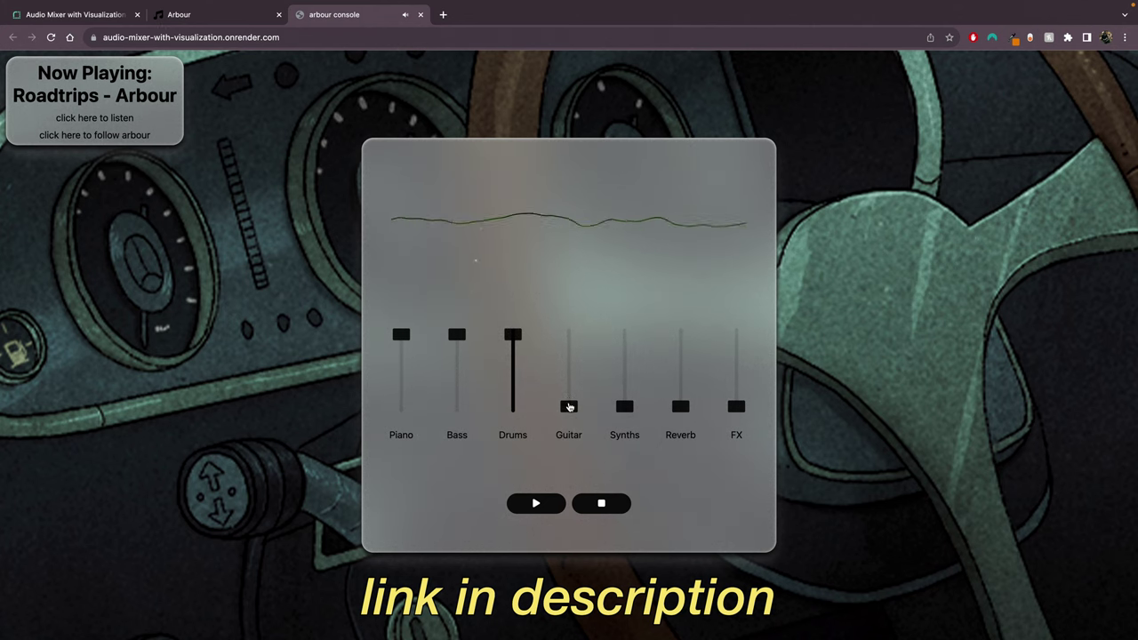
drag(570, 407, 570, 340)
drag(624, 406, 625, 372)
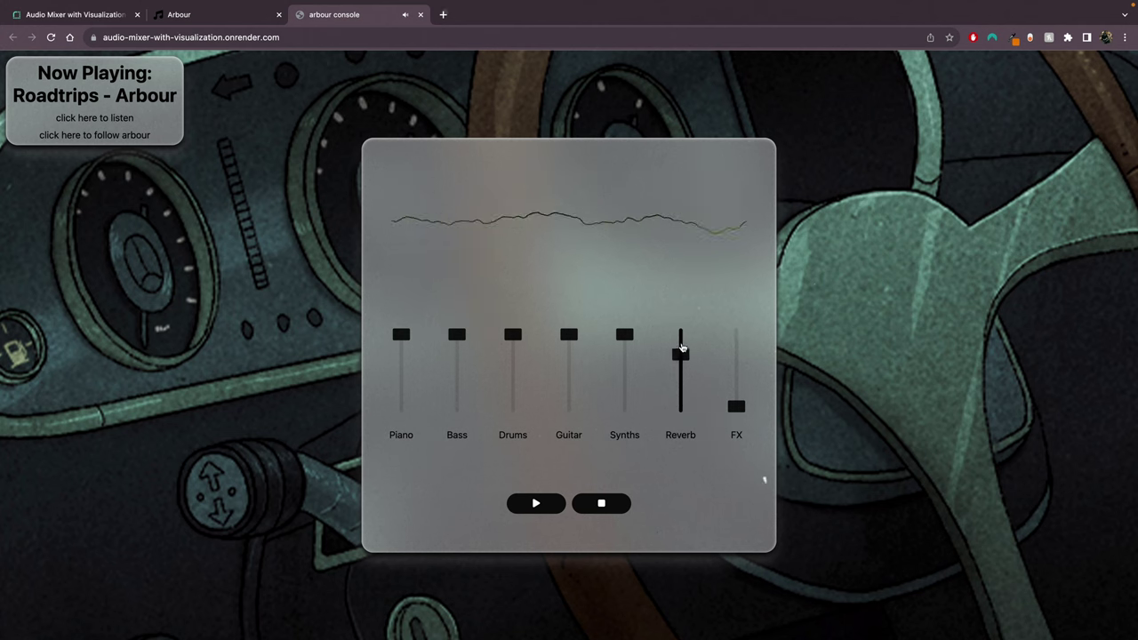
drag(738, 405, 738, 389)
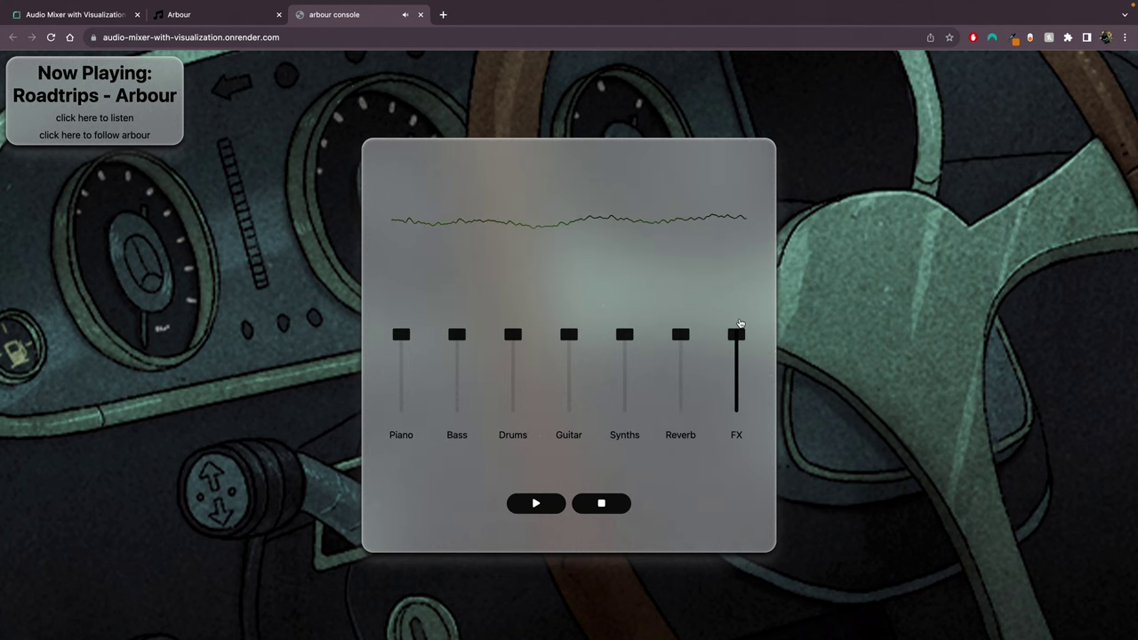